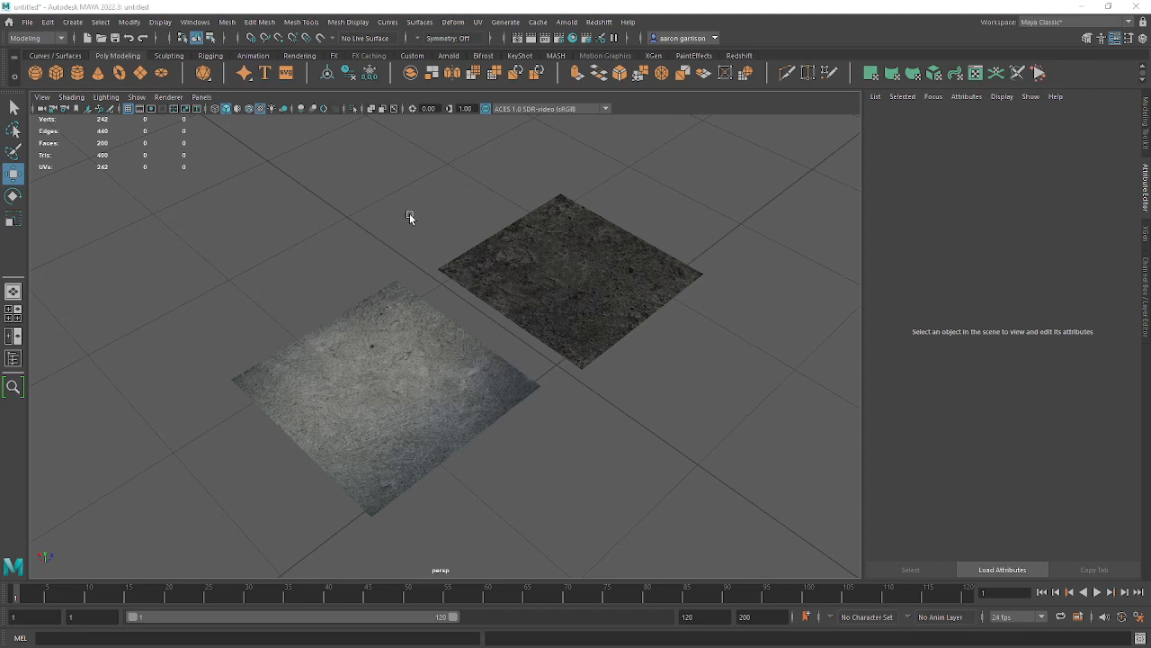
Step: Duplicate the light concrete plane, place the copy edge to edge with the original to check the texture seam, and delete the copy
{"action": "left_click", "coordinate": [524, 260]}
{"action": "left_click", "coordinate": [385, 340]}
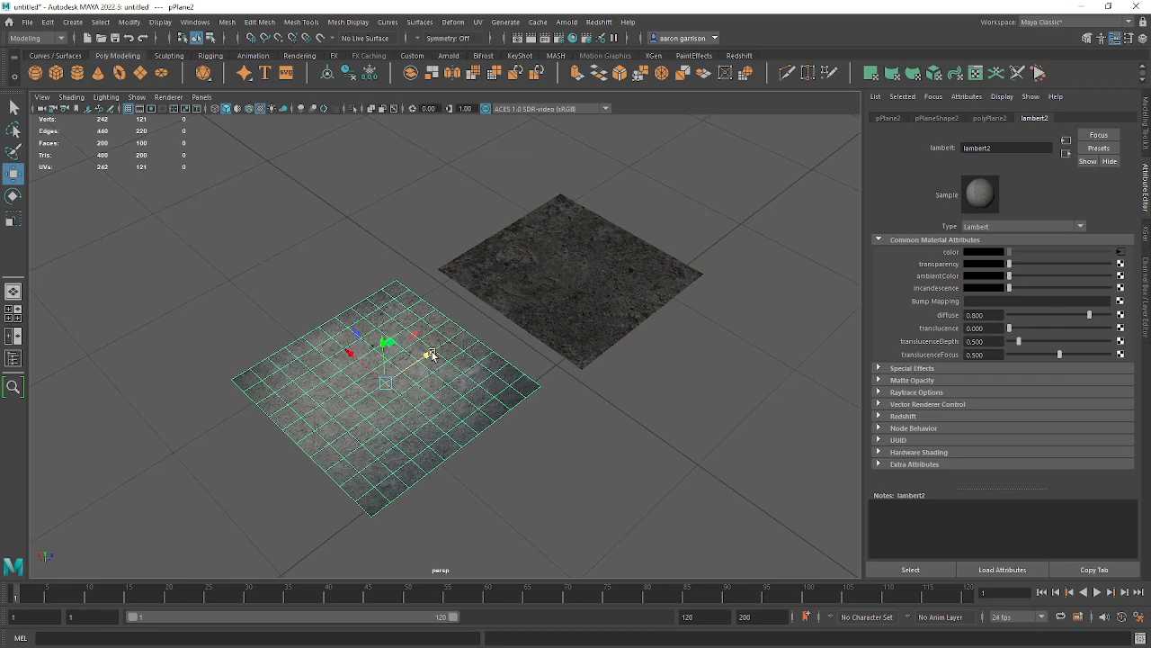
{"action": "key", "text": "ctrl+shift+d"}
{"action": "key", "text": "ctrl+z"}
{"action": "key", "text": "ctrl+d"}
{"action": "left_click_drag", "start_coordinate": [425, 353], "coordinate": [230, 447]}
{"action": "left_click", "coordinate": [258, 308]}
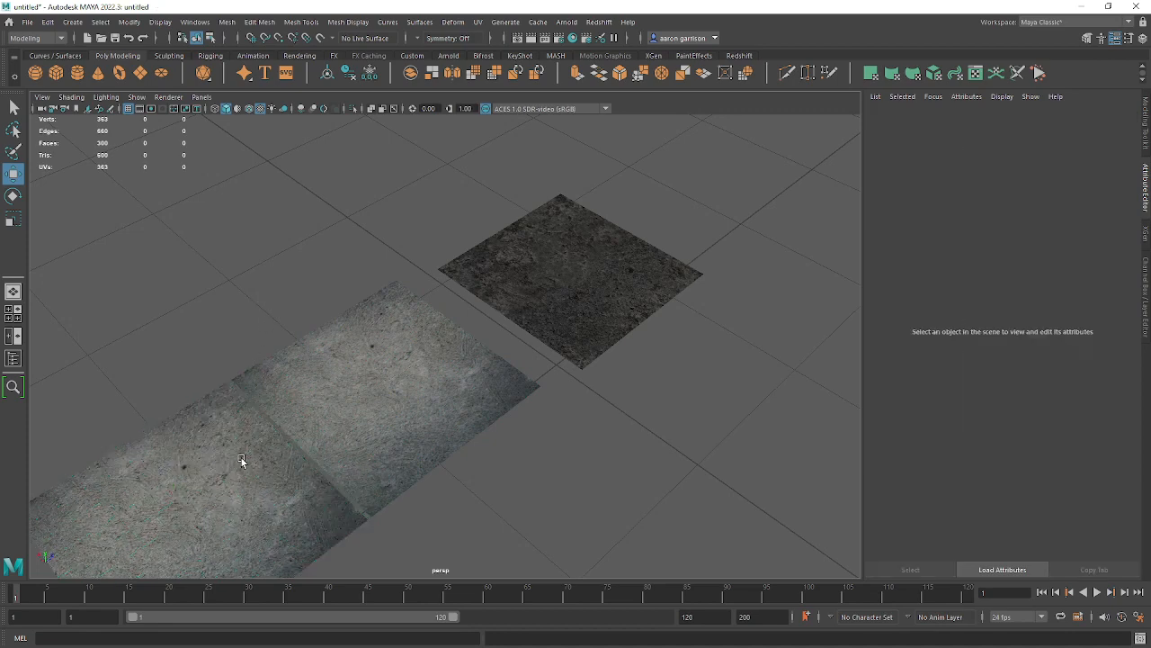
{"action": "left_click", "coordinate": [211, 461]}
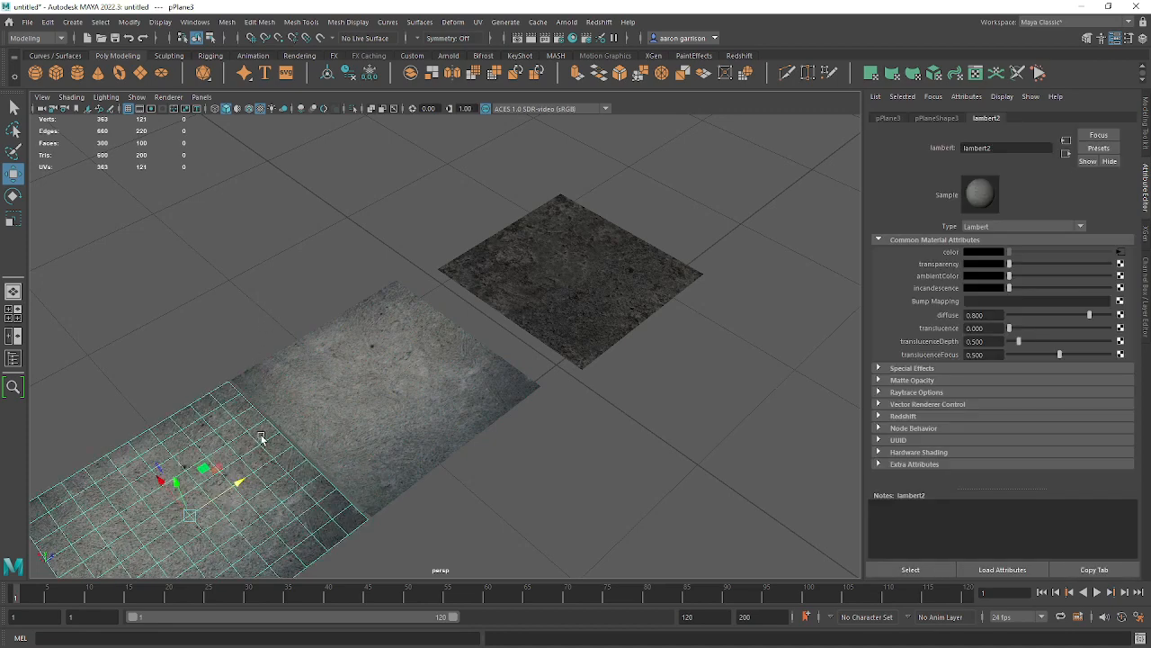
{"action": "key", "text": "Delete"}
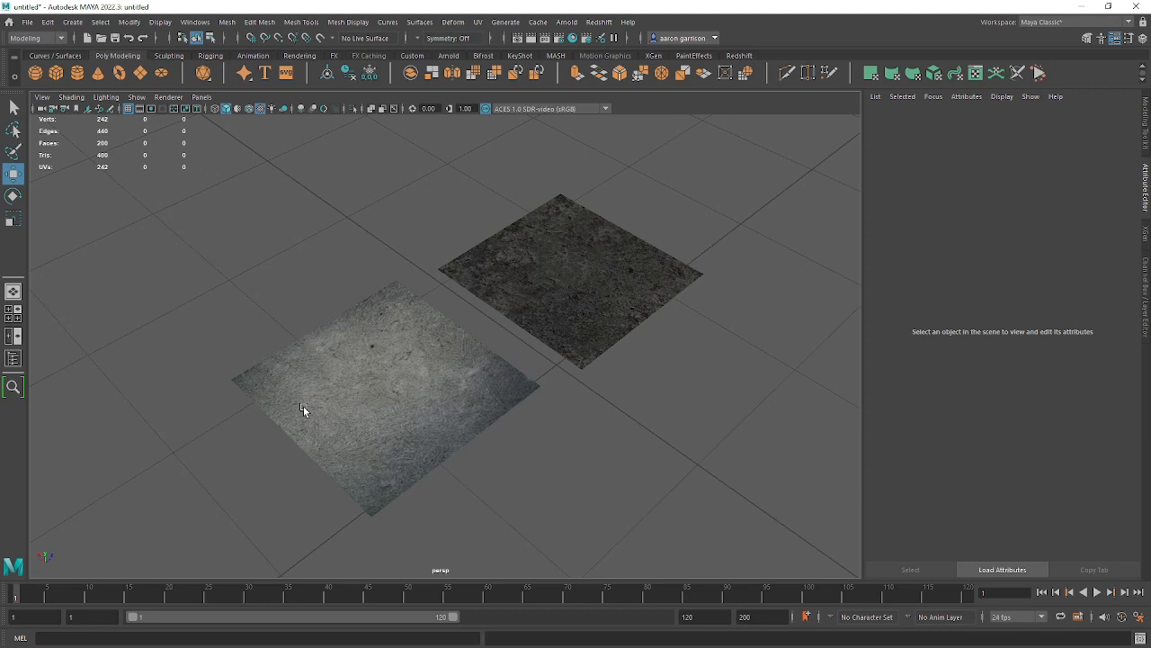
Step: Select the light concrete plane, open the Hypershade beside it and bring the graphed material networks into view
{"action": "left_click", "coordinate": [303, 405]}
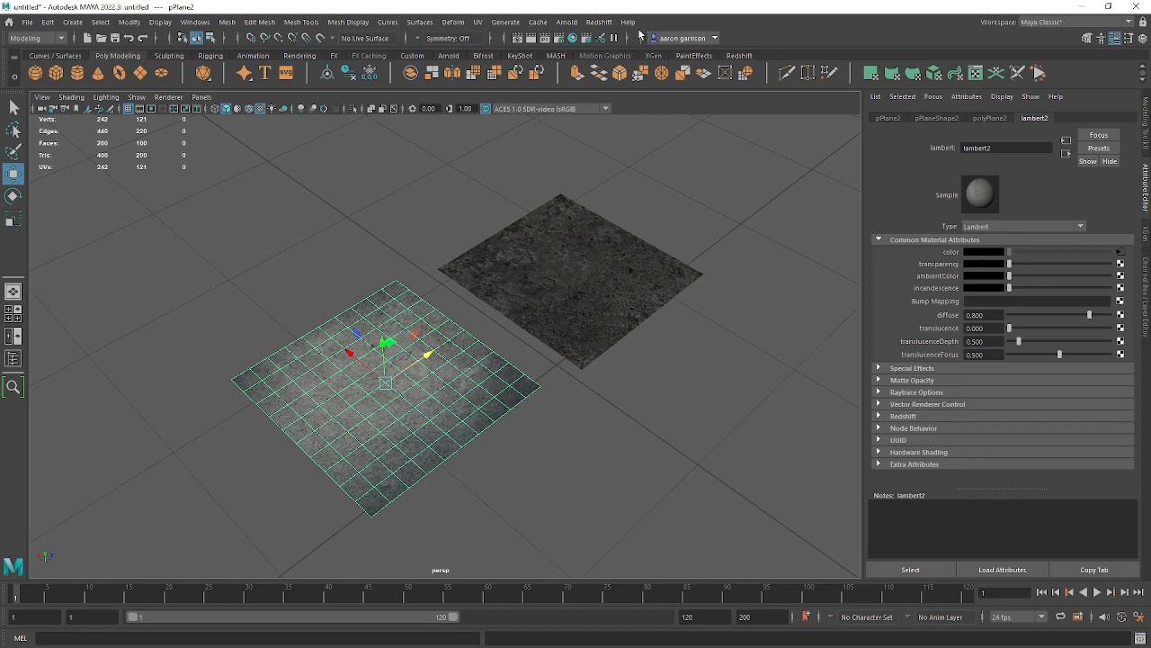
{"action": "left_click", "coordinate": [573, 39]}
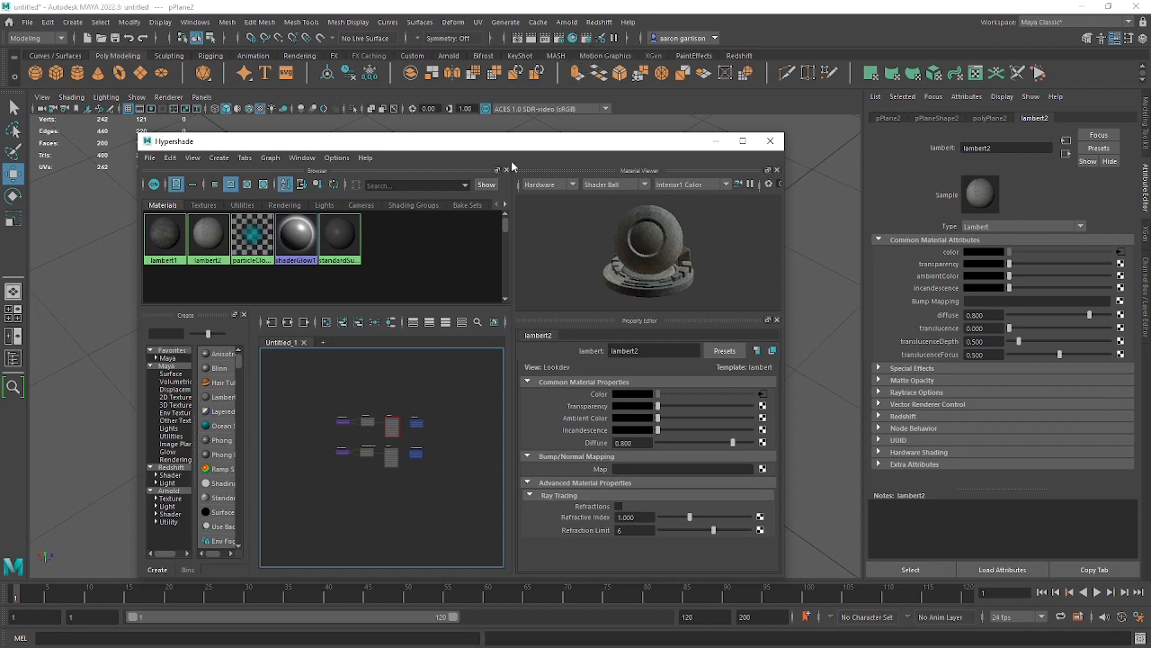
{"action": "left_click_drag", "start_coordinate": [492, 149], "coordinate": [849, 142]}
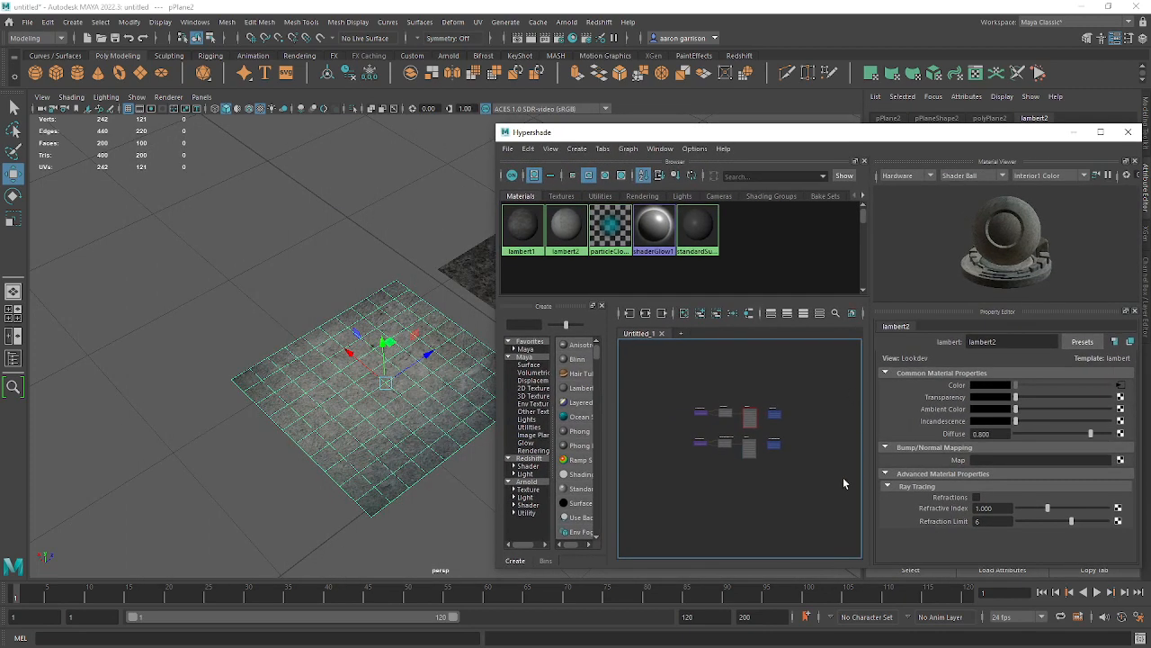
{"action": "scroll", "coordinate": [803, 442], "scroll_direction": "up", "scroll_amount": 7}
{"action": "middle_click_drag", "start_coordinate": [771, 413], "coordinate": [811, 477], "text": "alt"}
{"action": "scroll", "coordinate": [810, 477], "scroll_direction": "down", "scroll_amount": 8}
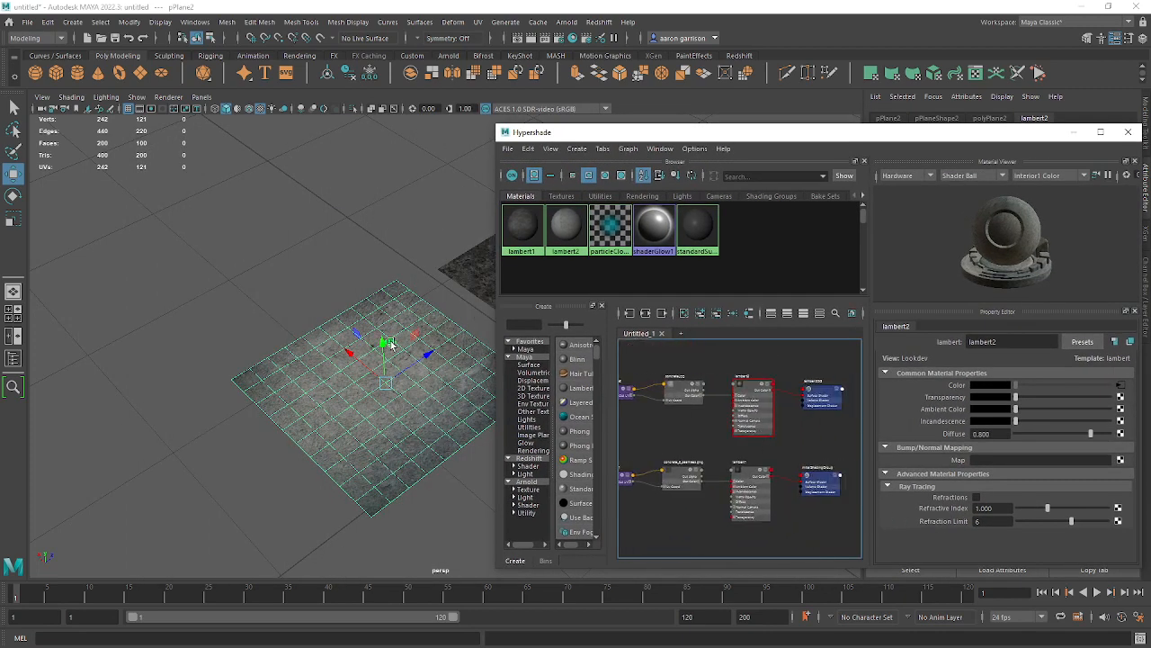
Step: Clear the selection and try to graph input and output connections in the Hypershade
{"action": "left_click", "coordinate": [680, 354]}
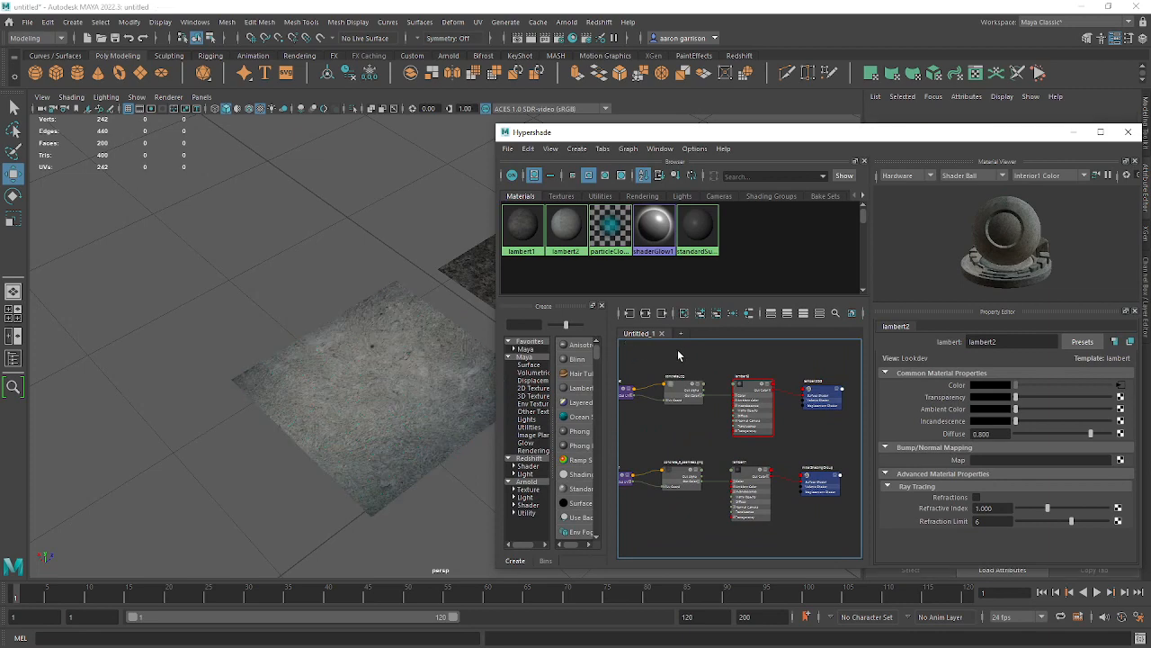
{"action": "left_click", "coordinate": [644, 314]}
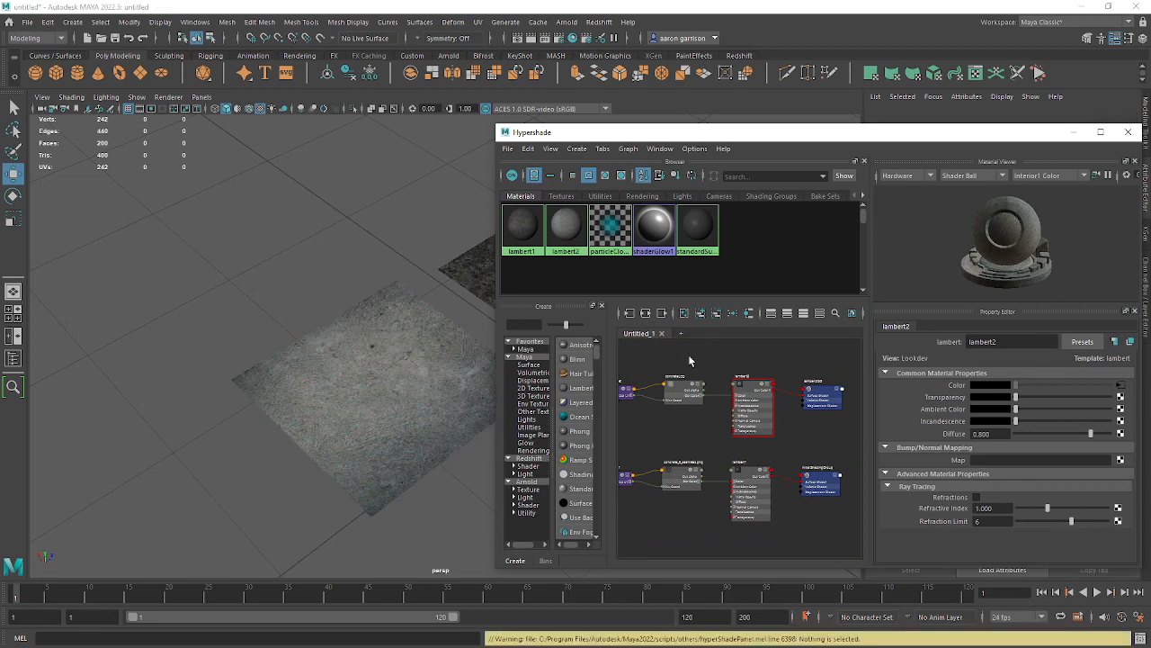
{"action": "scroll", "coordinate": [734, 381], "scroll_direction": "down", "scroll_amount": 4}
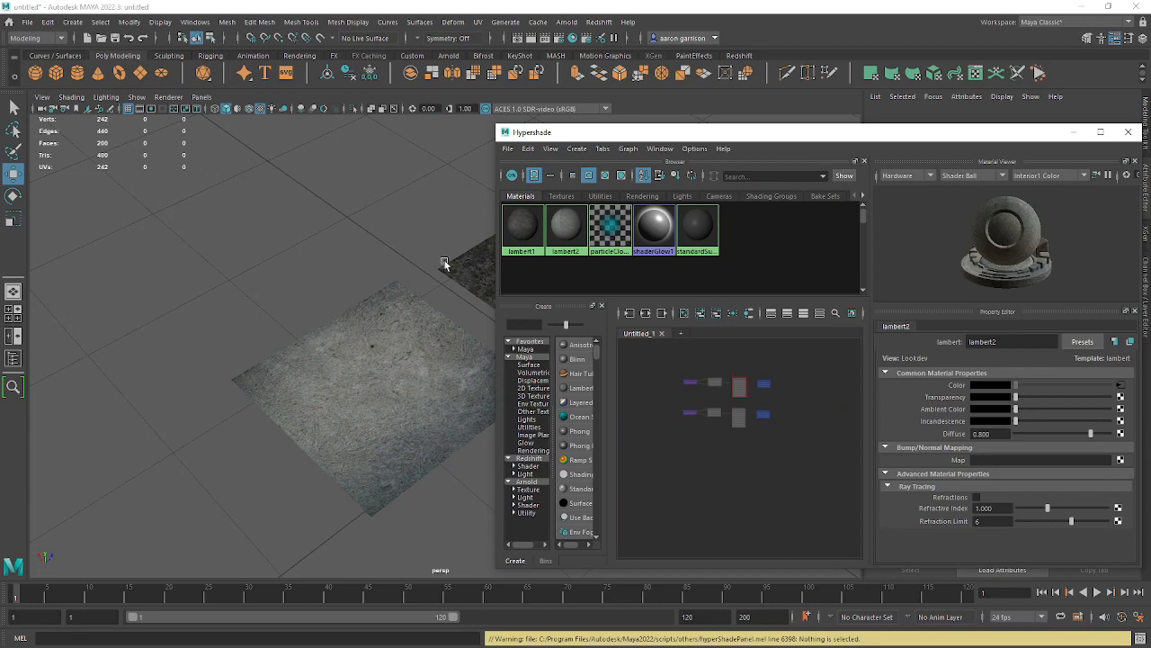
Step: Look through the Hypershade browser's textures, utilities, rendering, lights and cameras categories, and return to the materials
{"action": "mouse_move", "coordinate": [552, 134]}
{"action": "left_mouse_down"}
{"action": "mouse_move", "coordinate": [660, 134]}
{"action": "mouse_move", "coordinate": [570, 121]}
{"action": "left_mouse_up"}
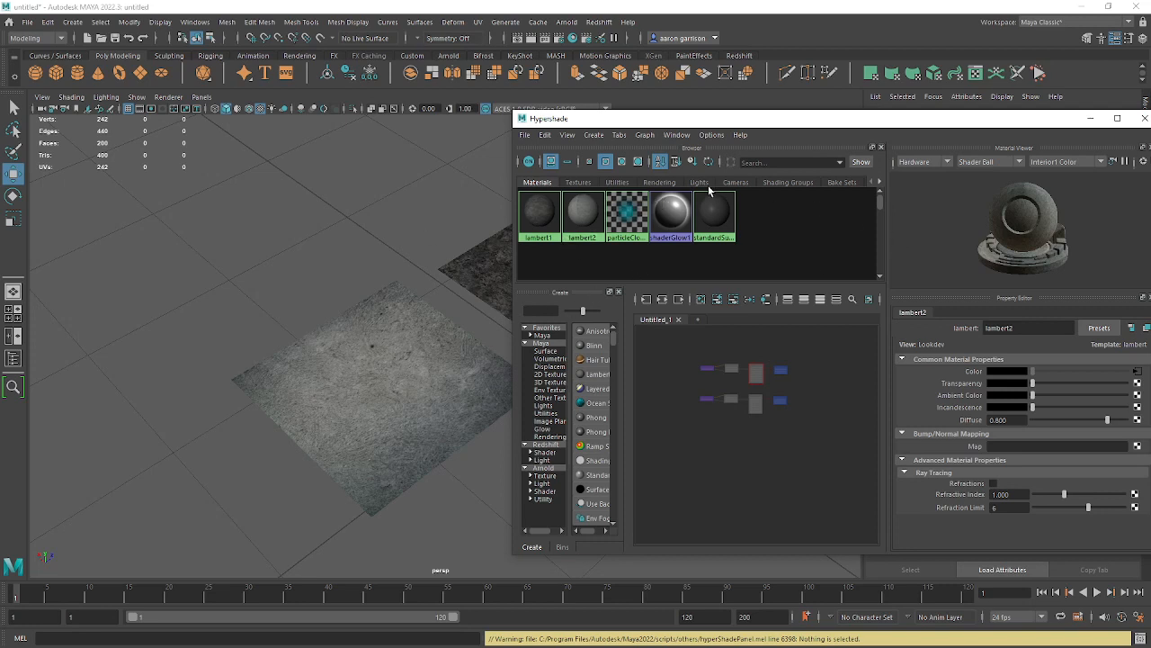
{"action": "left_click", "coordinate": [589, 183]}
{"action": "left_click", "coordinate": [623, 183]}
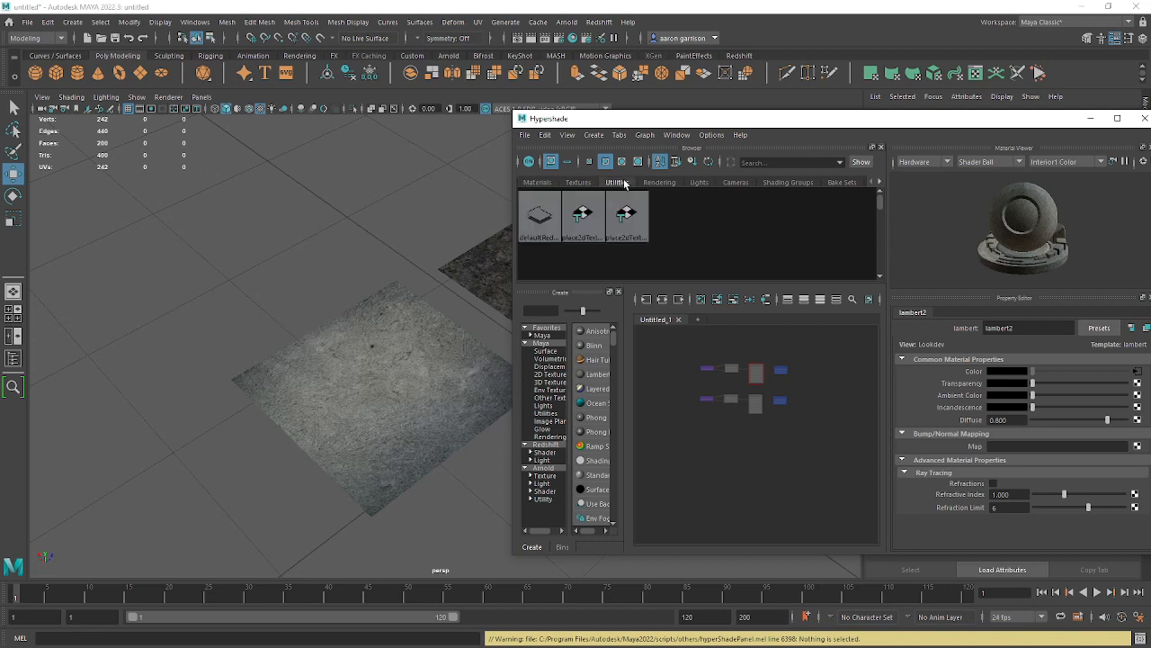
{"action": "left_click", "coordinate": [655, 183]}
{"action": "left_click", "coordinate": [701, 183]}
{"action": "left_click", "coordinate": [733, 183]}
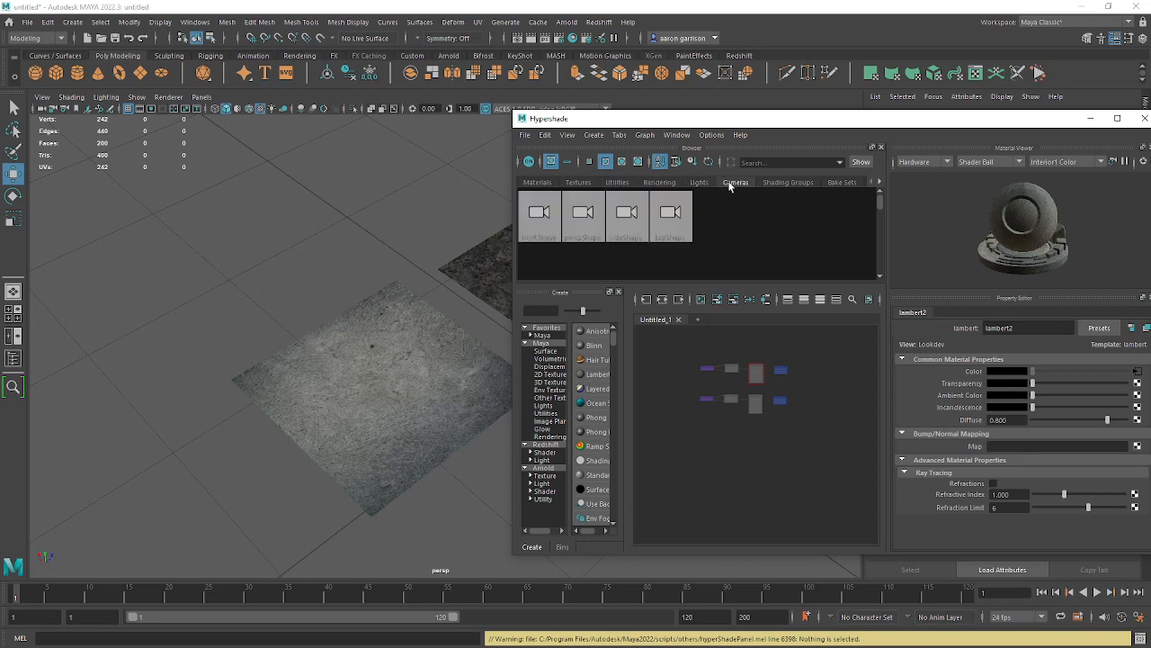
{"action": "left_click", "coordinate": [539, 183]}
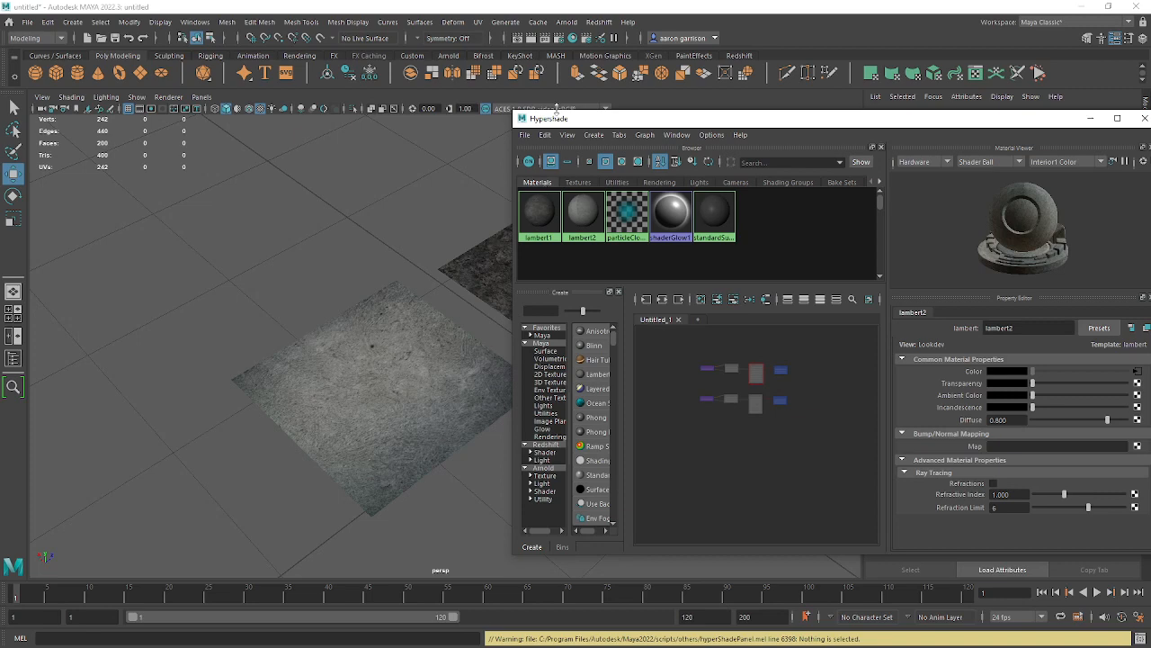
Step: Select the dark concrete plane and graph the input and output connections of its initialShadingGroup node in the Hypershade
{"action": "left_click_drag", "start_coordinate": [651, 125], "coordinate": [202, 326]}
{"action": "left_click", "coordinate": [481, 253]}
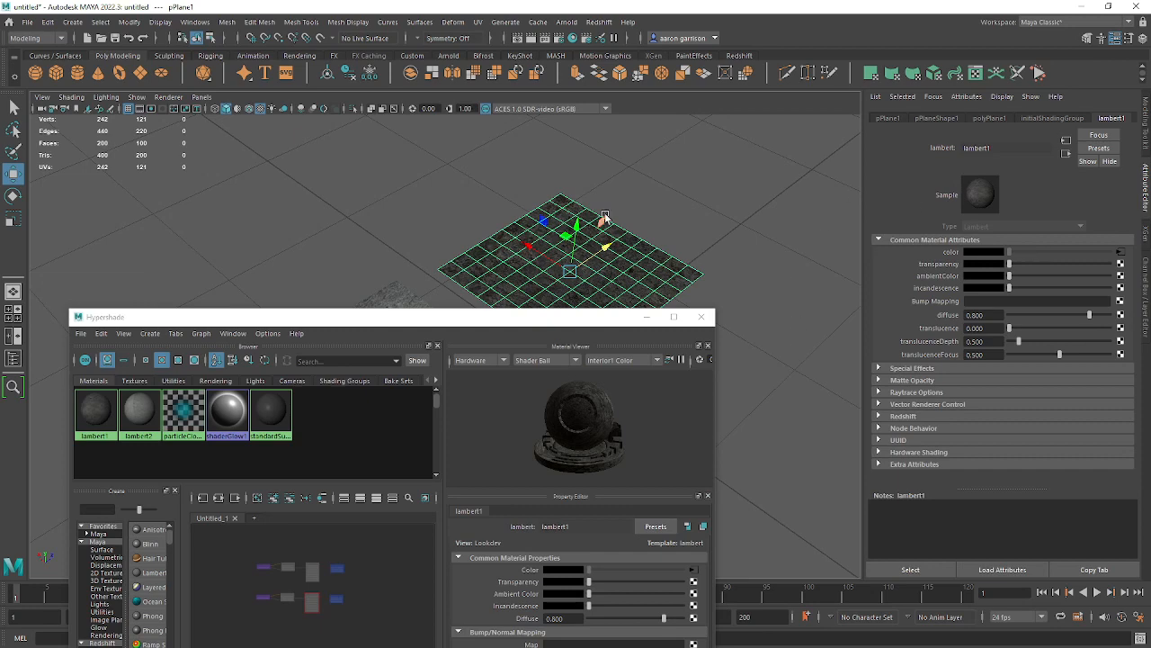
{"action": "left_click_drag", "start_coordinate": [364, 312], "coordinate": [416, 166]}
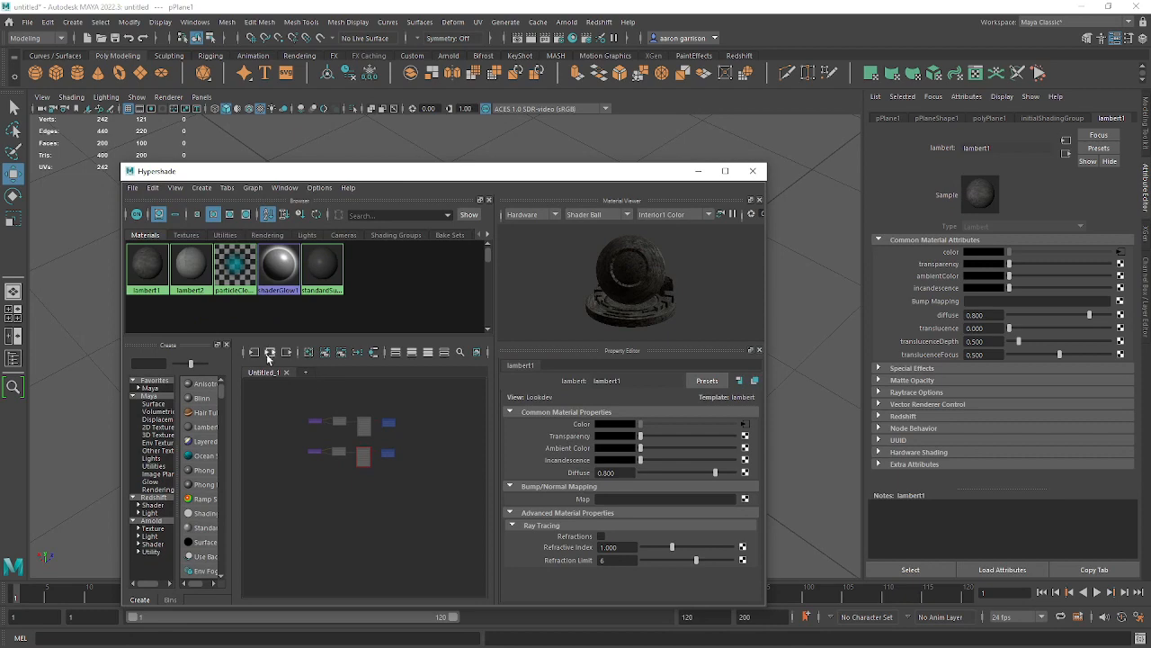
{"action": "left_click_drag", "start_coordinate": [507, 168], "coordinate": [565, 202]}
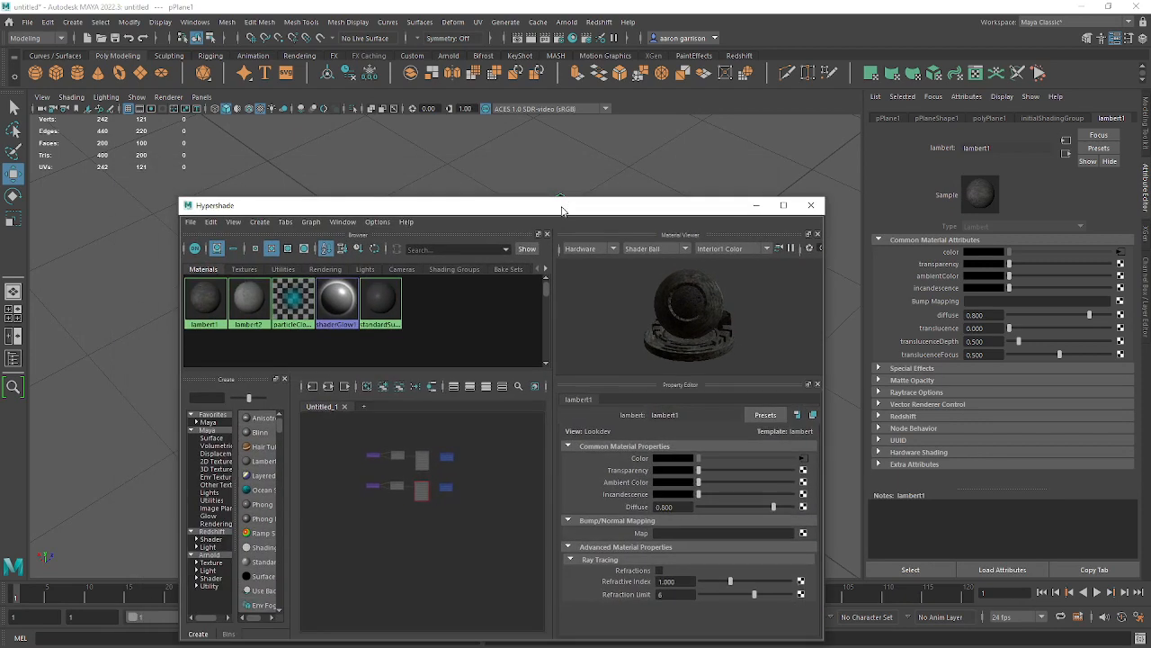
{"action": "left_click", "coordinate": [327, 386]}
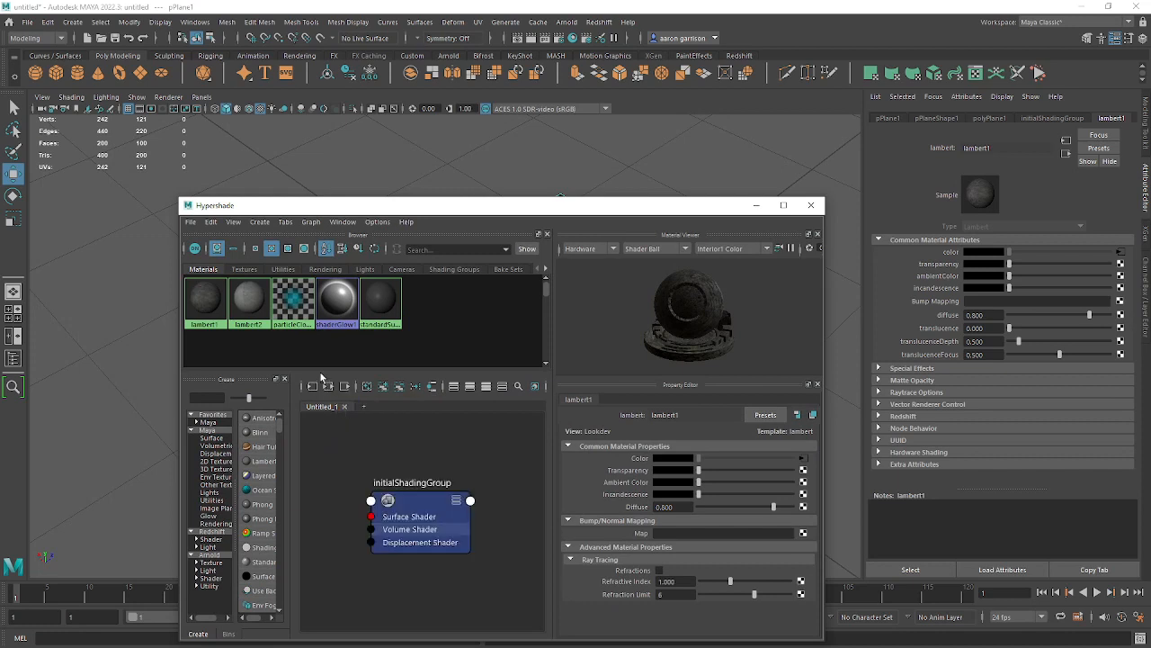
{"action": "left_click", "coordinate": [327, 386]}
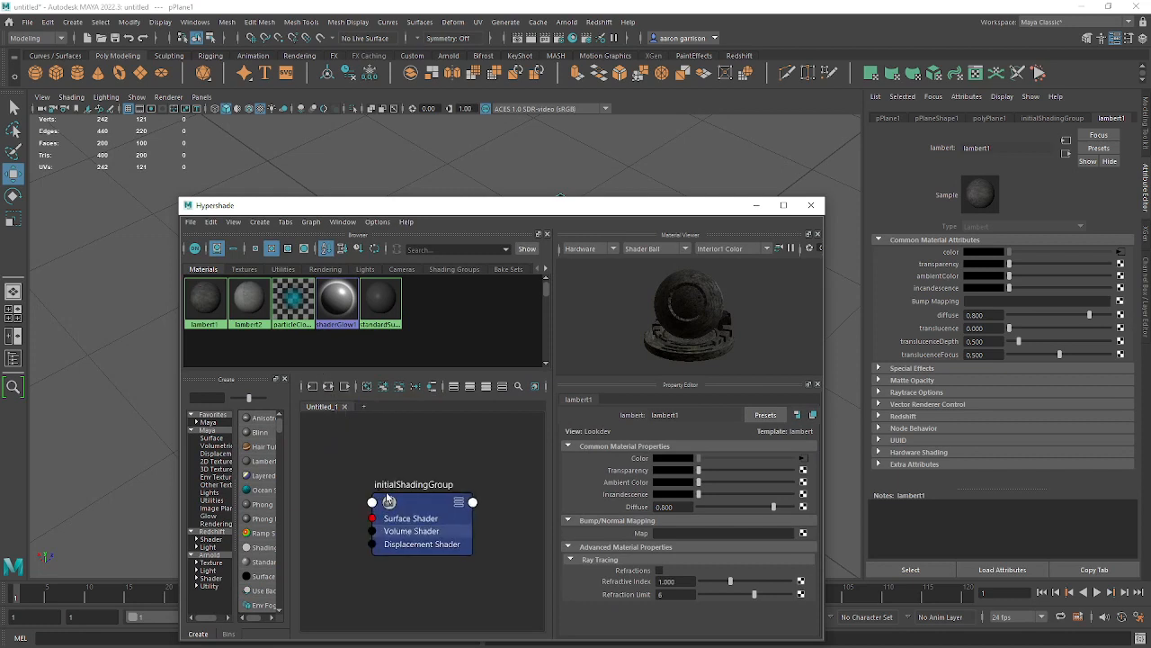
{"action": "left_click", "coordinate": [412, 502]}
{"action": "left_click", "coordinate": [328, 386]}
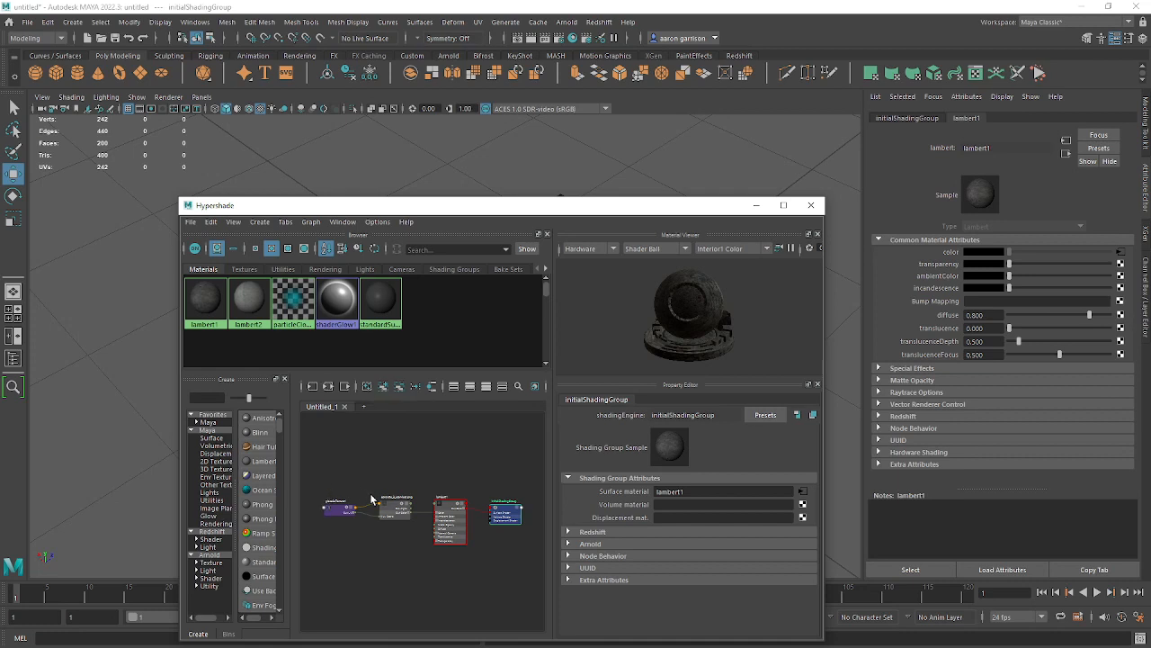
Step: Examine the shading network from place2dTexture1 through concrete_3_seamless.png and lambert1 to initialShadingGroup, including lambert1's color input and output
{"action": "mouse_move", "coordinate": [373, 502]}
{"action": "middle_mouse_down", "text": "alt"}
{"action": "mouse_move", "coordinate": [452, 466]}
{"action": "mouse_move", "coordinate": [466, 511]}
{"action": "mouse_move", "coordinate": [254, 540]}
{"action": "middle_mouse_up", "text": "alt"}
{"action": "scroll", "coordinate": [430, 479], "scroll_direction": "up", "scroll_amount": 8}
{"action": "middle_click_drag", "start_coordinate": [450, 463], "coordinate": [169, 497], "text": "alt"}
{"action": "middle_click_drag", "start_coordinate": [531, 504], "coordinate": [382, 487], "text": "alt"}
{"action": "scroll", "coordinate": [384, 488], "scroll_direction": "down", "scroll_amount": 8}
{"action": "middle_click_drag", "start_coordinate": [343, 527], "coordinate": [475, 524], "text": "alt"}
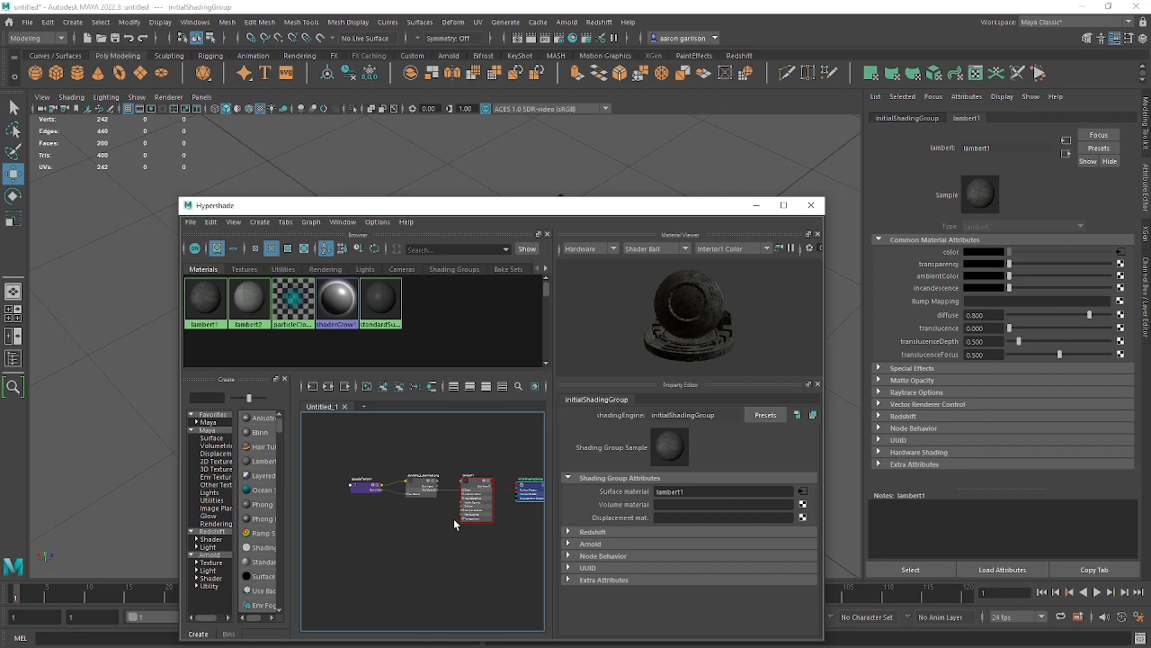
{"action": "scroll", "coordinate": [395, 532], "scroll_direction": "up", "scroll_amount": 5}
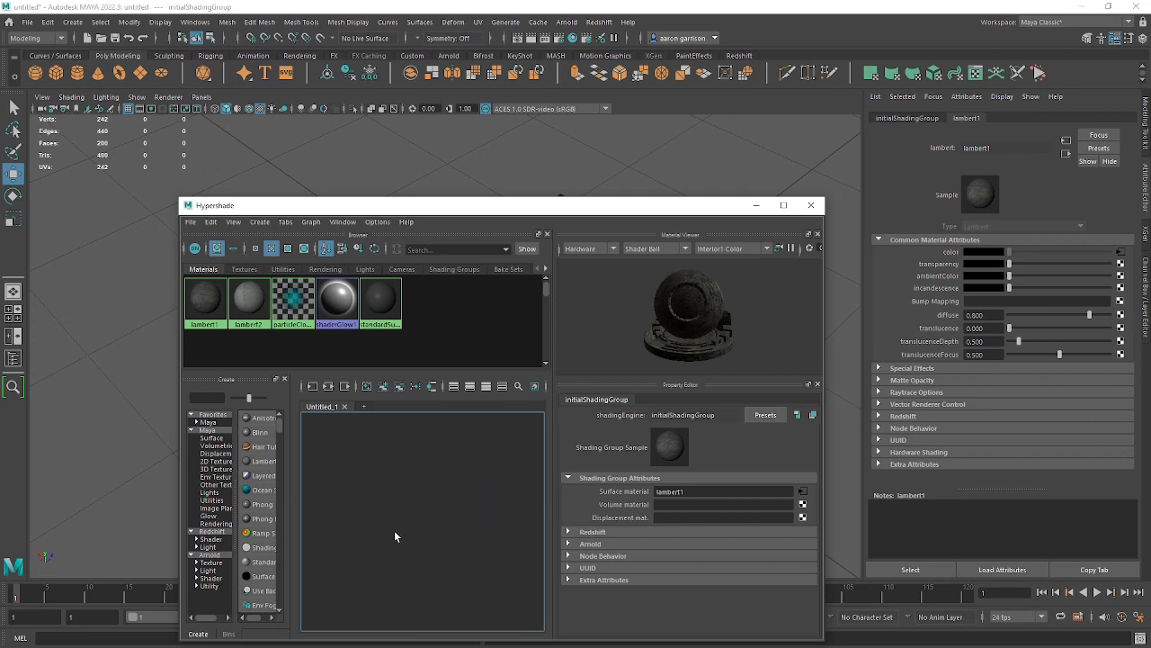
{"action": "scroll", "coordinate": [394, 506], "scroll_direction": "down", "scroll_amount": 4}
{"action": "middle_click_drag", "start_coordinate": [380, 481], "coordinate": [422, 546], "text": "alt"}
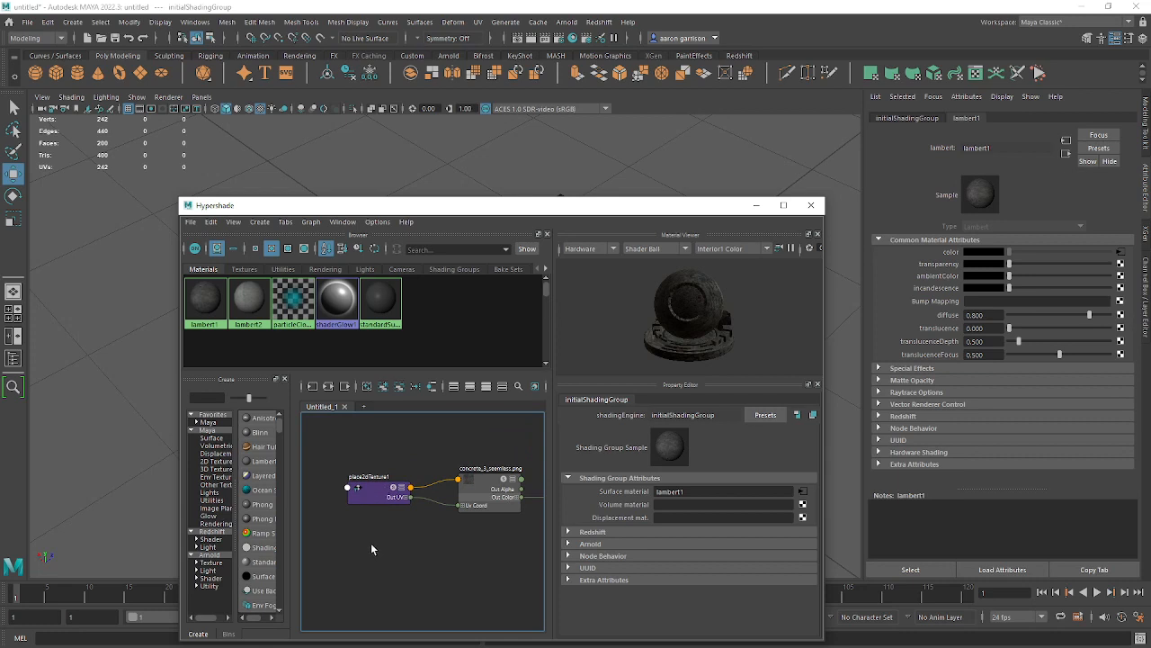
{"action": "middle_click_drag", "start_coordinate": [397, 554], "coordinate": [346, 562], "text": "alt"}
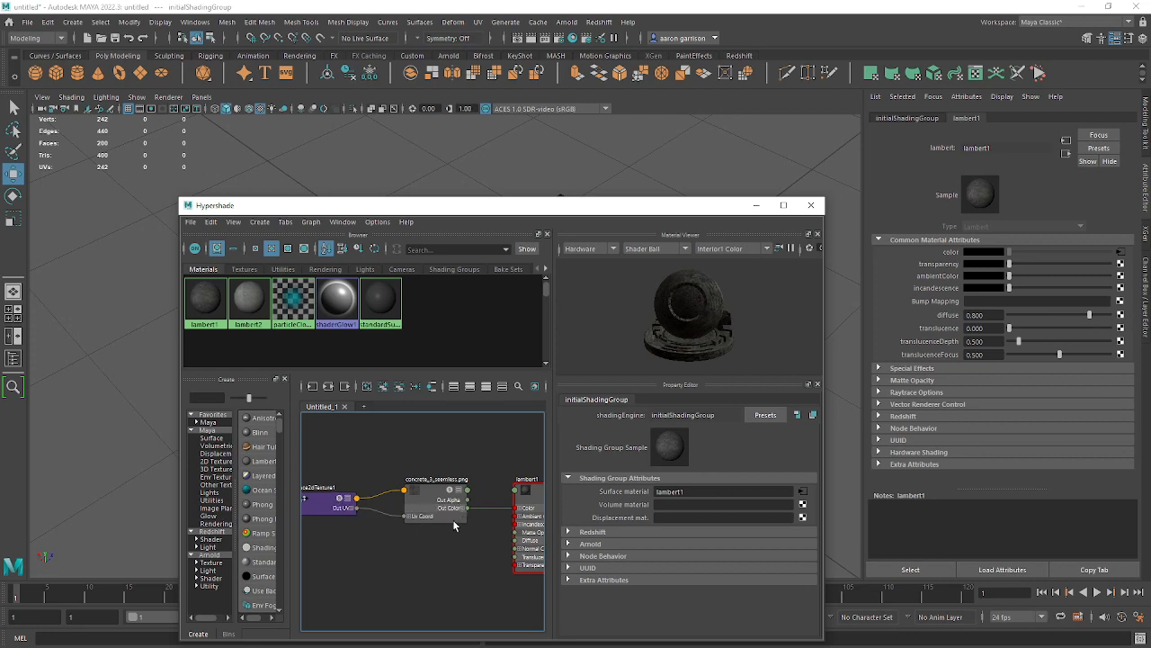
{"action": "middle_click_drag", "start_coordinate": [455, 527], "coordinate": [371, 521], "text": "alt"}
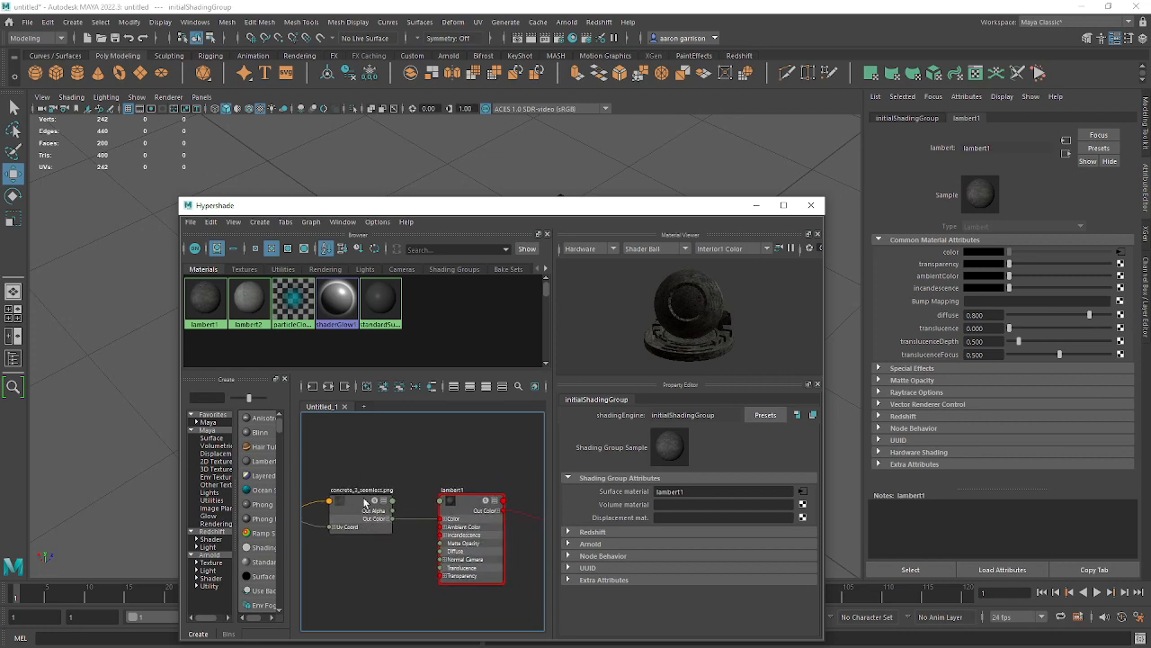
{"action": "left_click", "coordinate": [450, 522]}
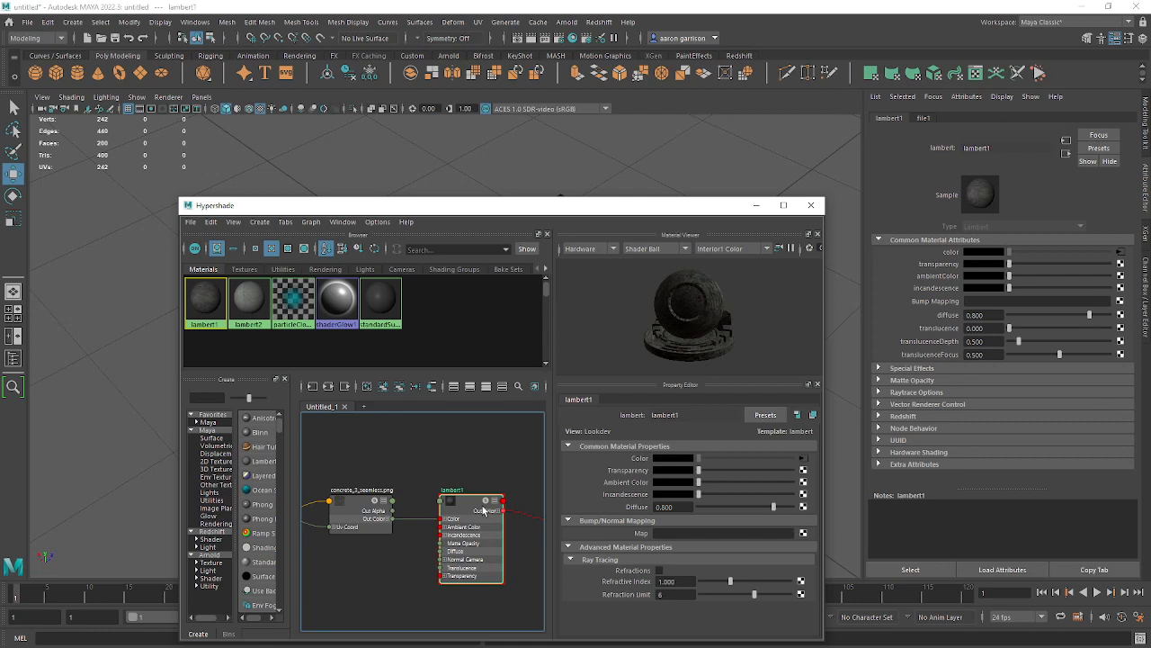
{"action": "middle_click_drag", "start_coordinate": [486, 511], "coordinate": [348, 505], "text": "alt"}
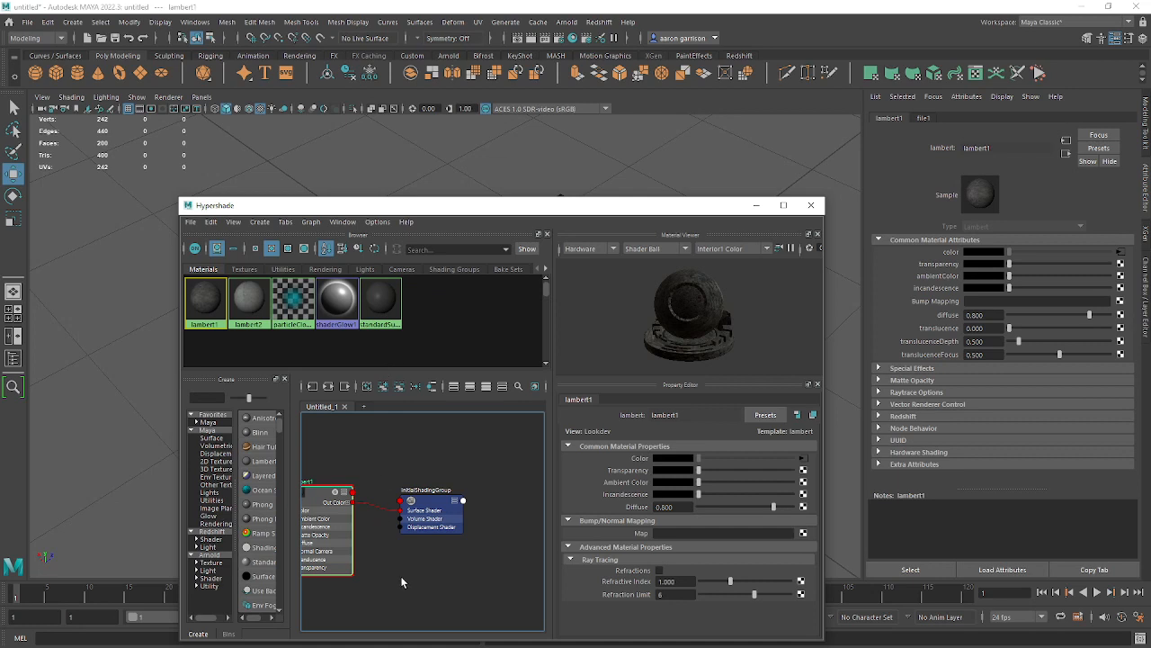
Step: Select the place2dTexture1 node to show its 2D texture placement attributes
{"action": "middle_click_drag", "start_coordinate": [369, 513], "coordinate": [716, 507], "text": "alt"}
{"action": "left_click", "coordinate": [449, 500]}
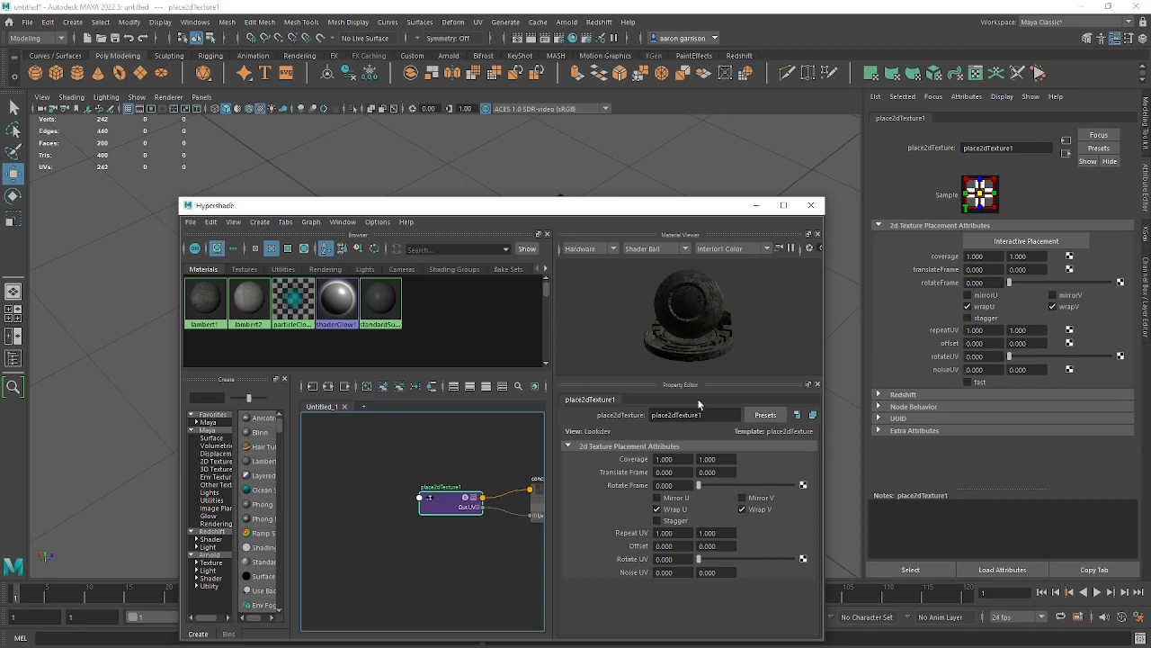
Step: Open the UV Editor for a look, and close it together with the UV Toolkit
{"action": "left_click", "coordinate": [476, 22]}
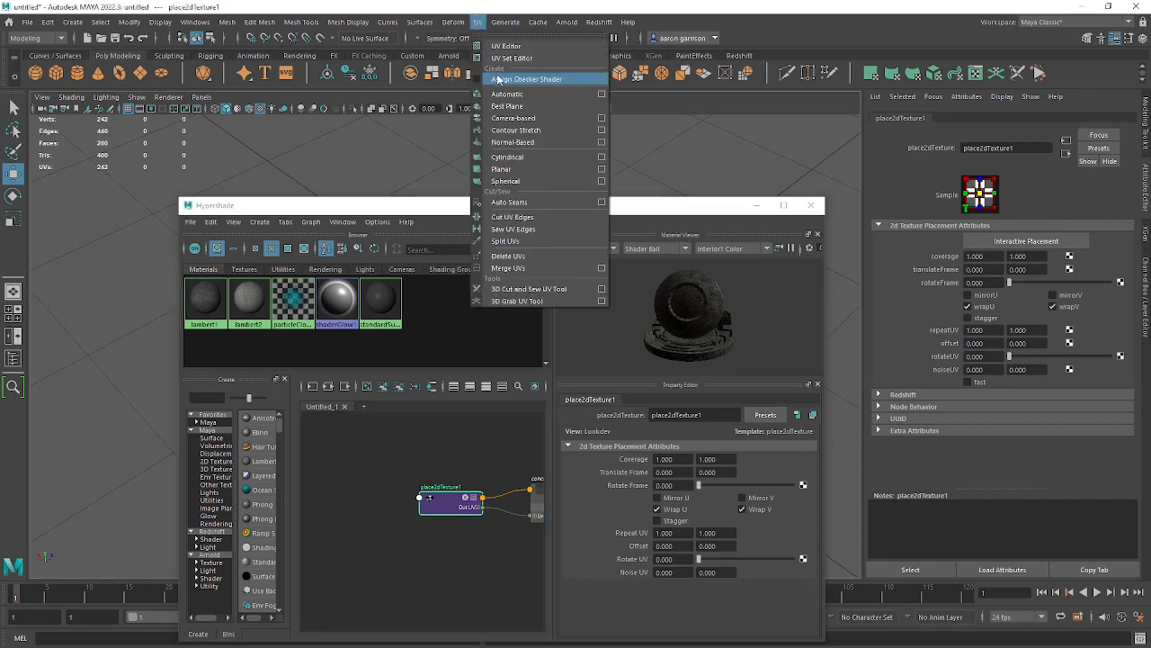
{"action": "left_click", "coordinate": [506, 56]}
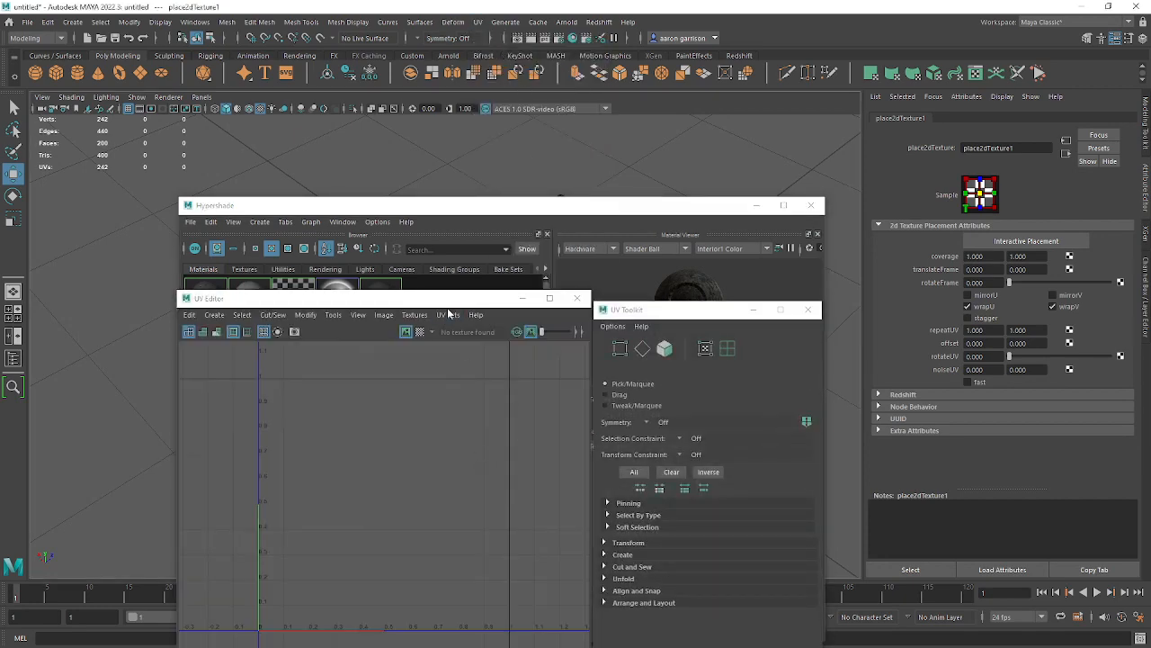
{"action": "left_click_drag", "start_coordinate": [452, 301], "coordinate": [980, 300]}
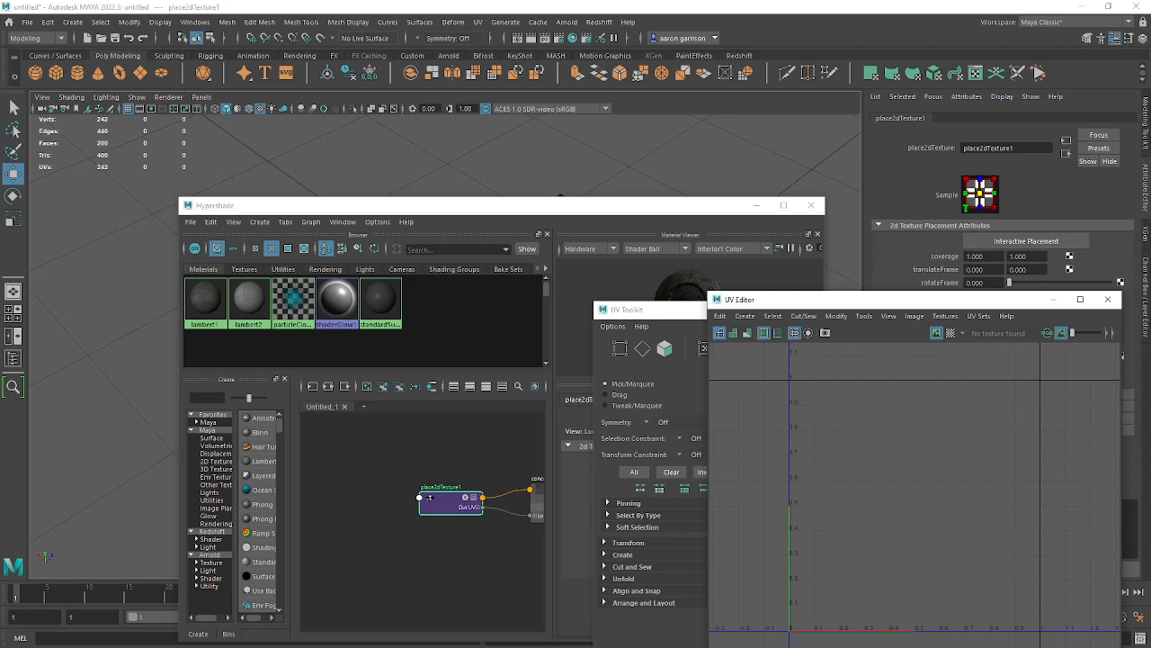
{"action": "left_click", "coordinate": [1107, 298]}
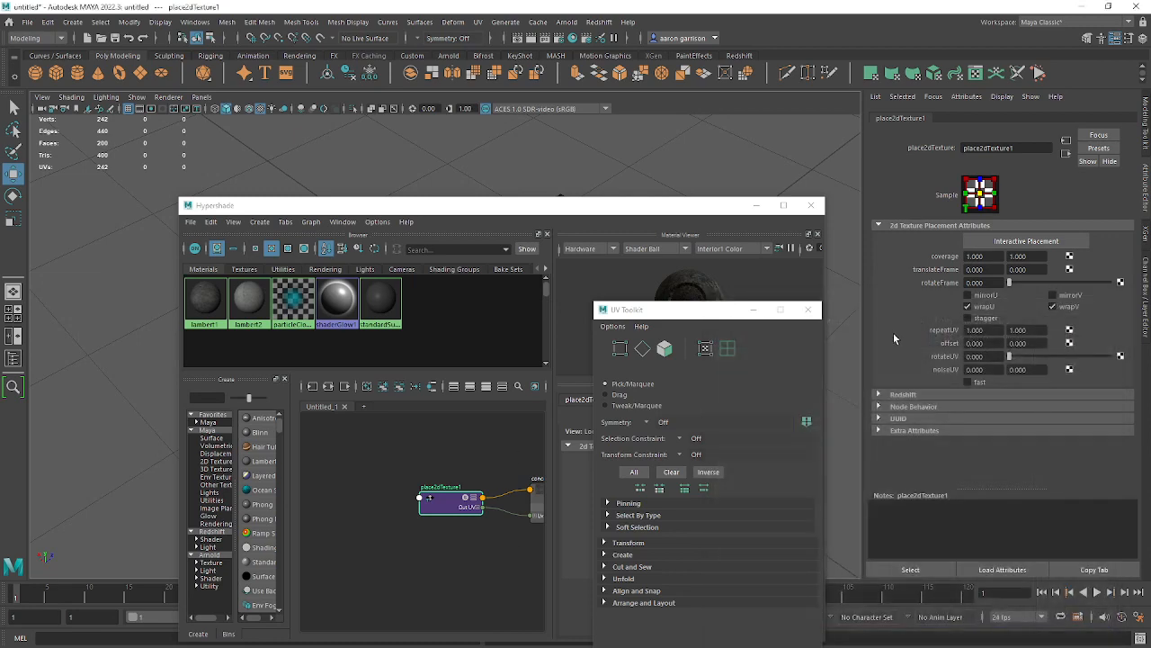
{"action": "left_click", "coordinate": [807, 310]}
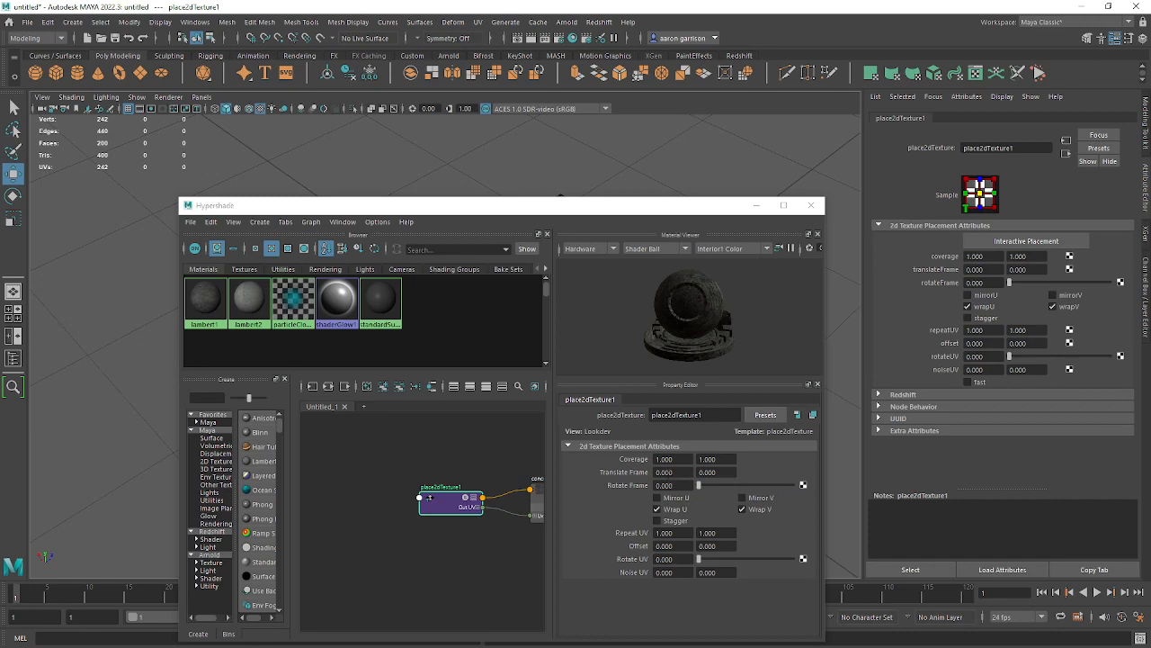
Step: Move the Hypershade window aside so it no longer covers the dark concrete plane
{"action": "left_click_drag", "start_coordinate": [458, 210], "coordinate": [155, 141]}
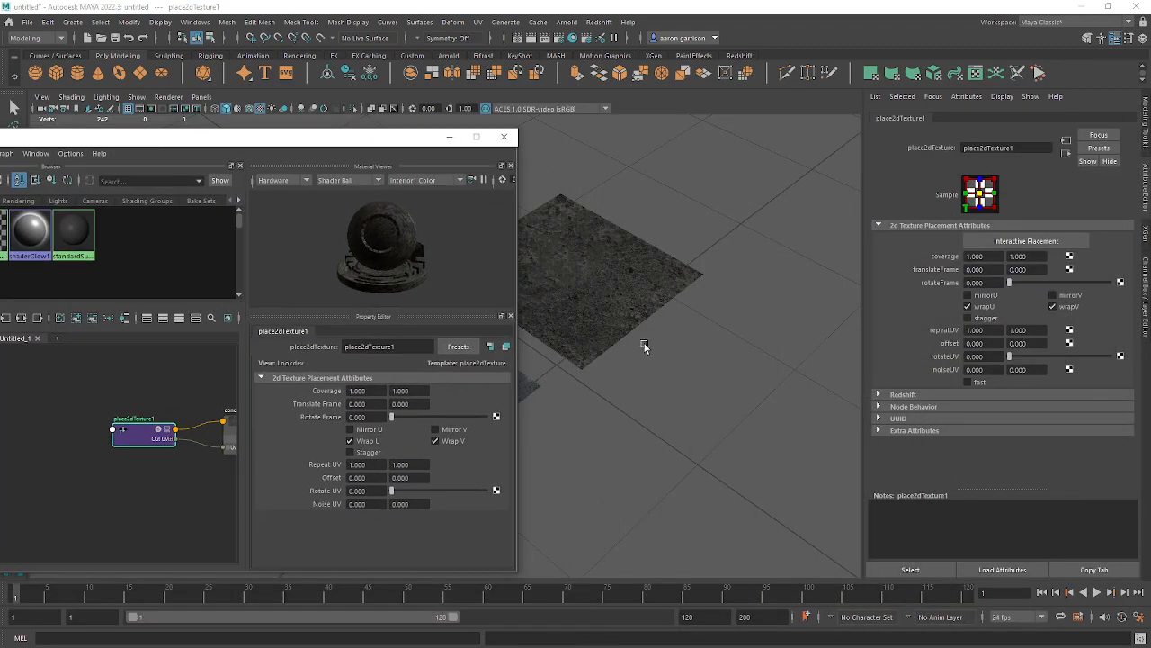
Step: Bring both concrete planes into view and set place2dTexture1's Repeat UV to 2 by 2
{"action": "middle_click_drag", "start_coordinate": [644, 346], "coordinate": [810, 373], "text": "alt"}
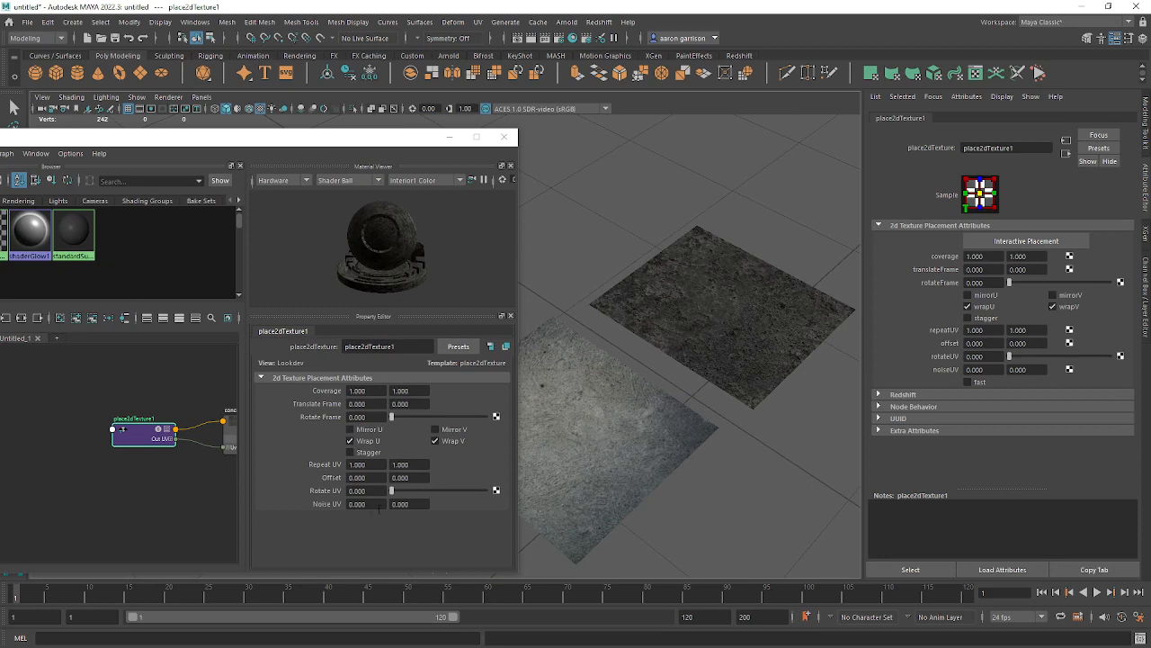
{"action": "left_click", "coordinate": [357, 464]}
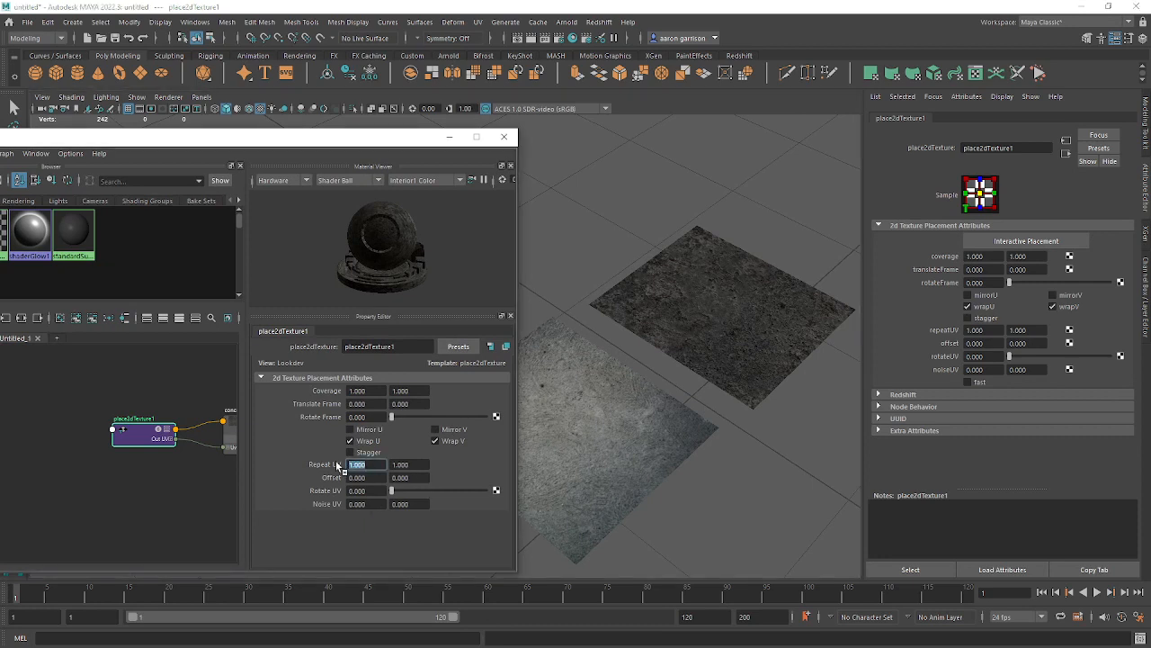
{"action": "type", "text": "2"}
{"action": "key", "text": "Tab"}
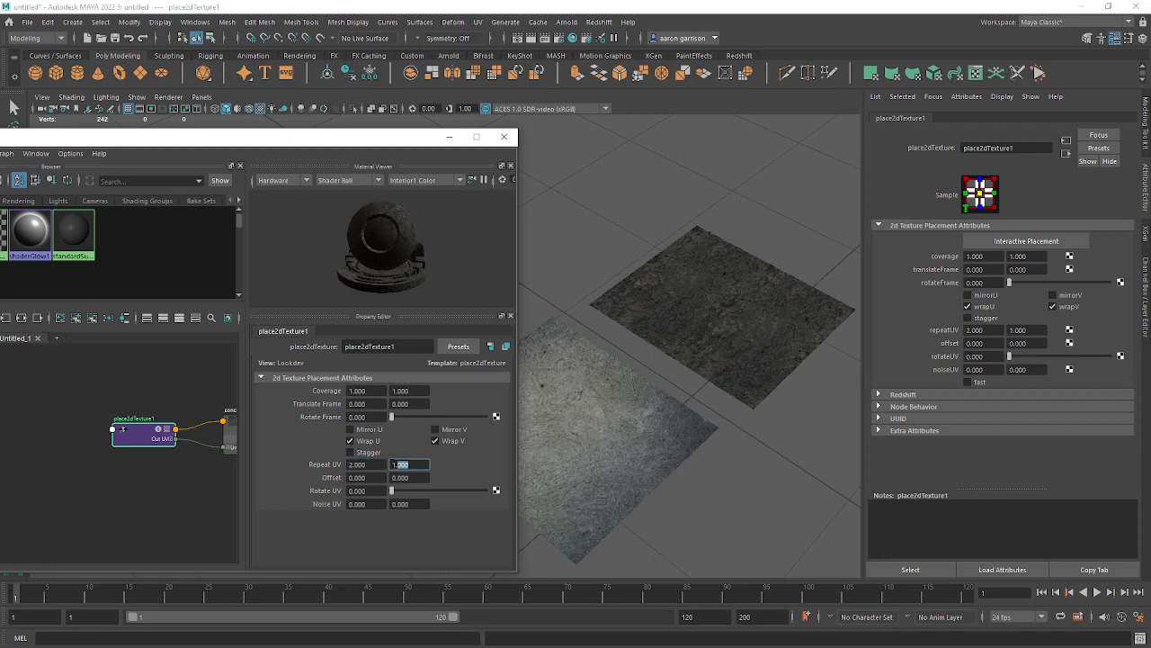
{"action": "type", "text": "2"}
{"action": "key", "text": "Tab"}
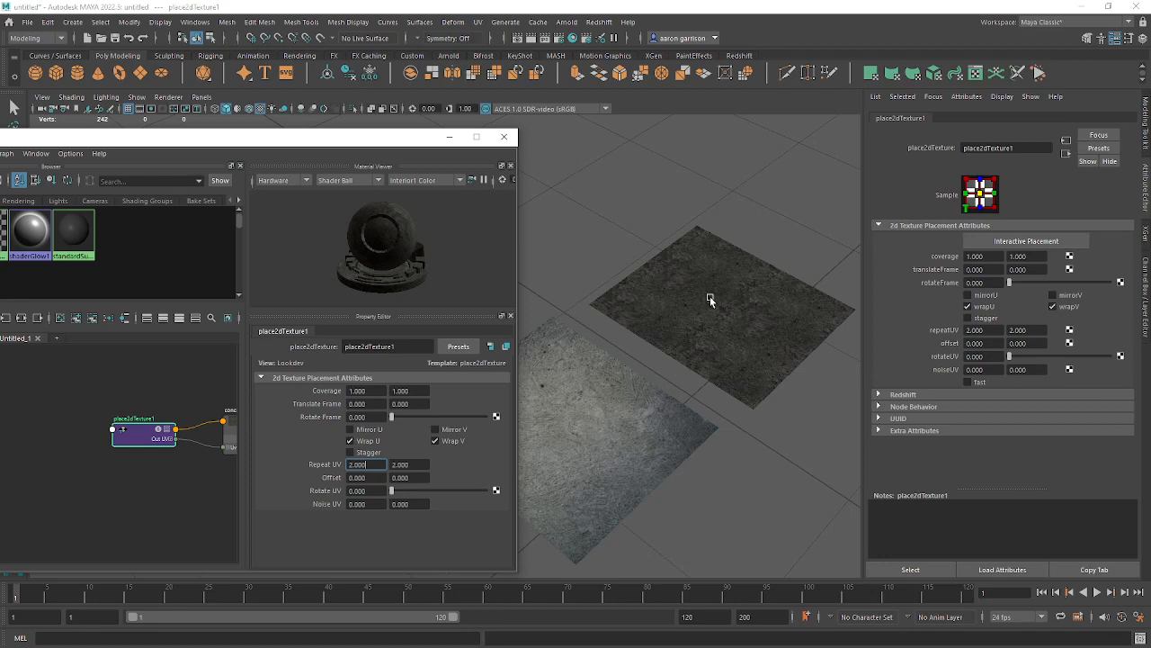
Step: Graph the lambert2 shading network of the light concrete plane in the Hypershade and select its place2dTexture2 node
{"action": "left_click", "coordinate": [610, 443]}
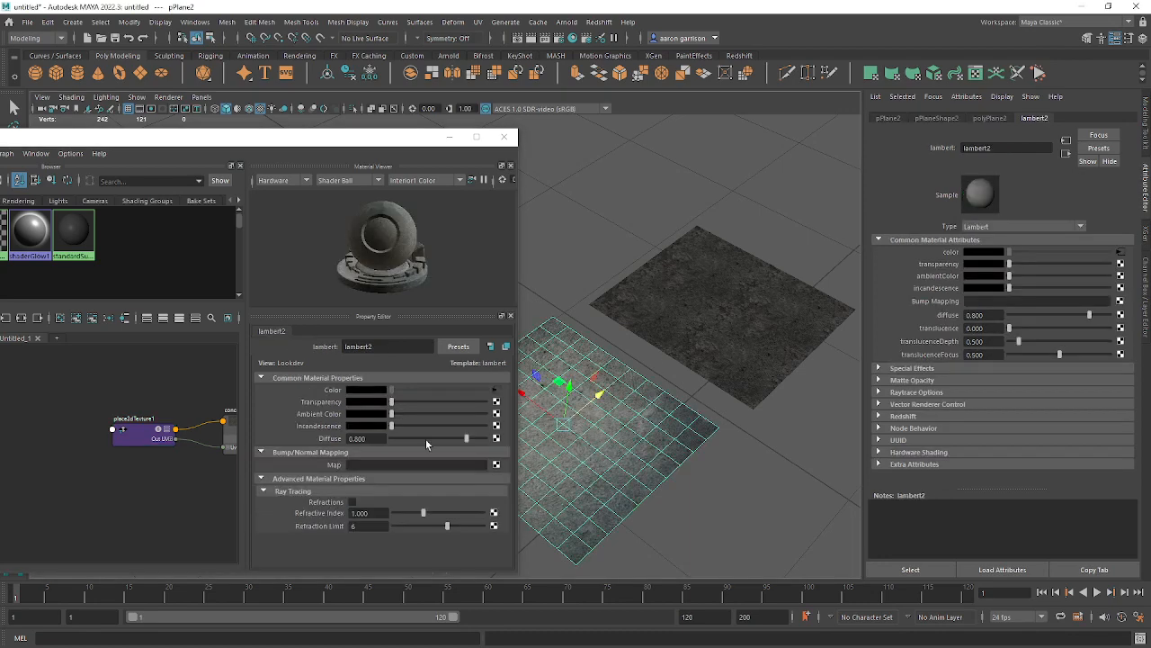
{"action": "left_click_drag", "start_coordinate": [173, 144], "coordinate": [303, 119]}
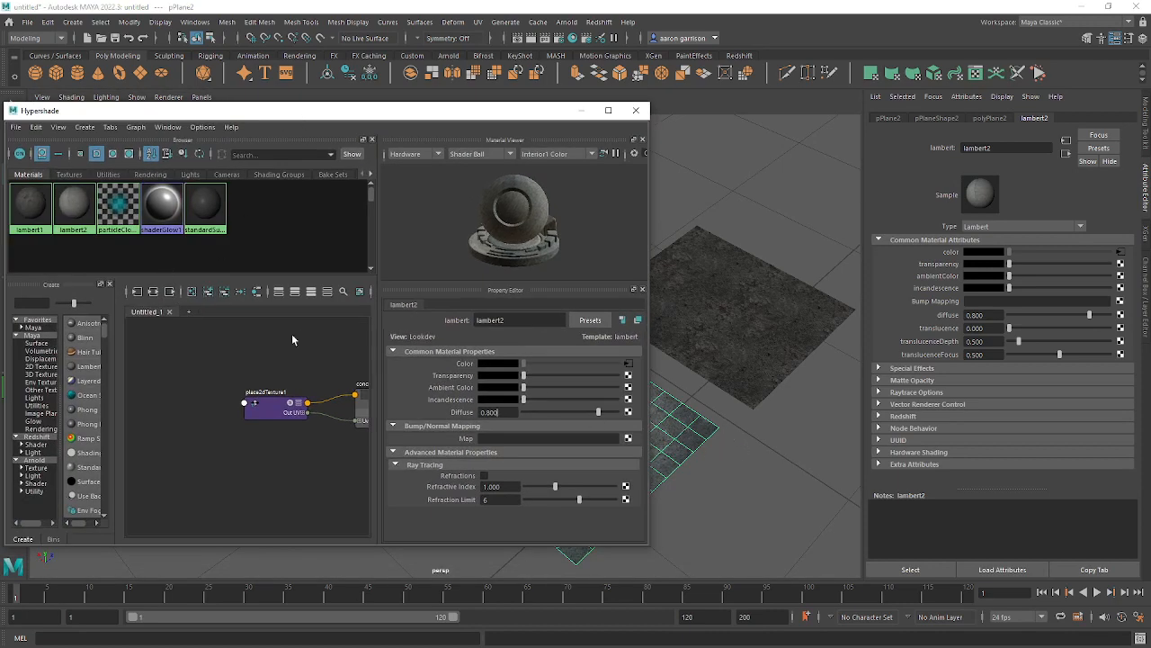
{"action": "left_click", "coordinate": [153, 293]}
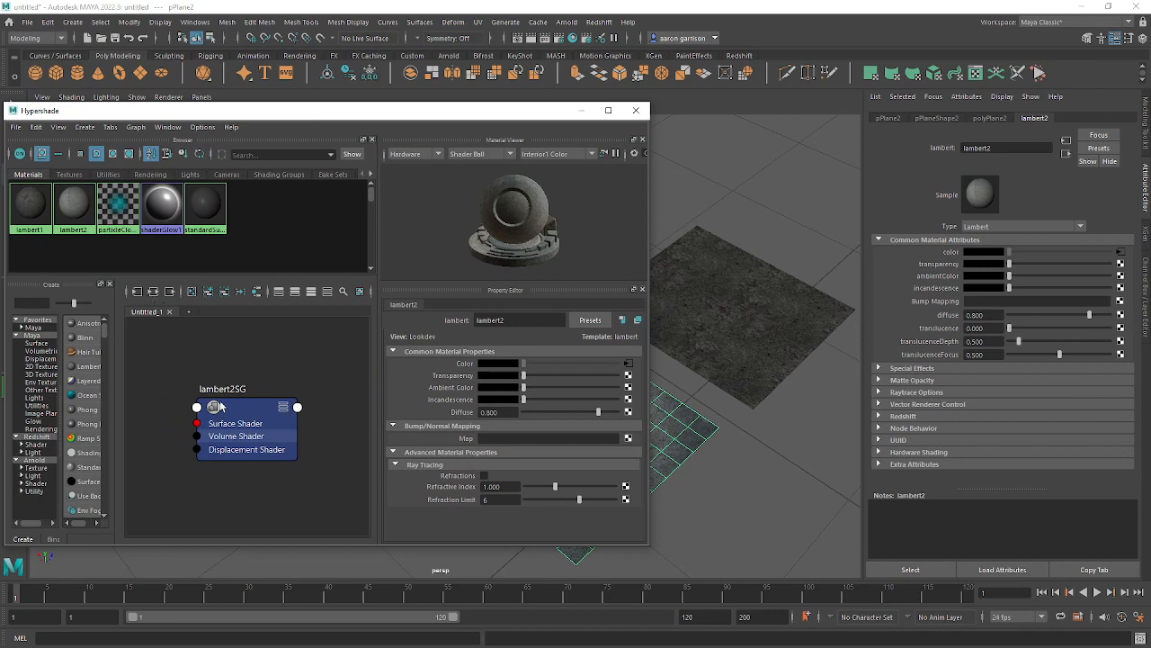
{"action": "left_click", "coordinate": [258, 415]}
{"action": "left_click", "coordinate": [154, 292]}
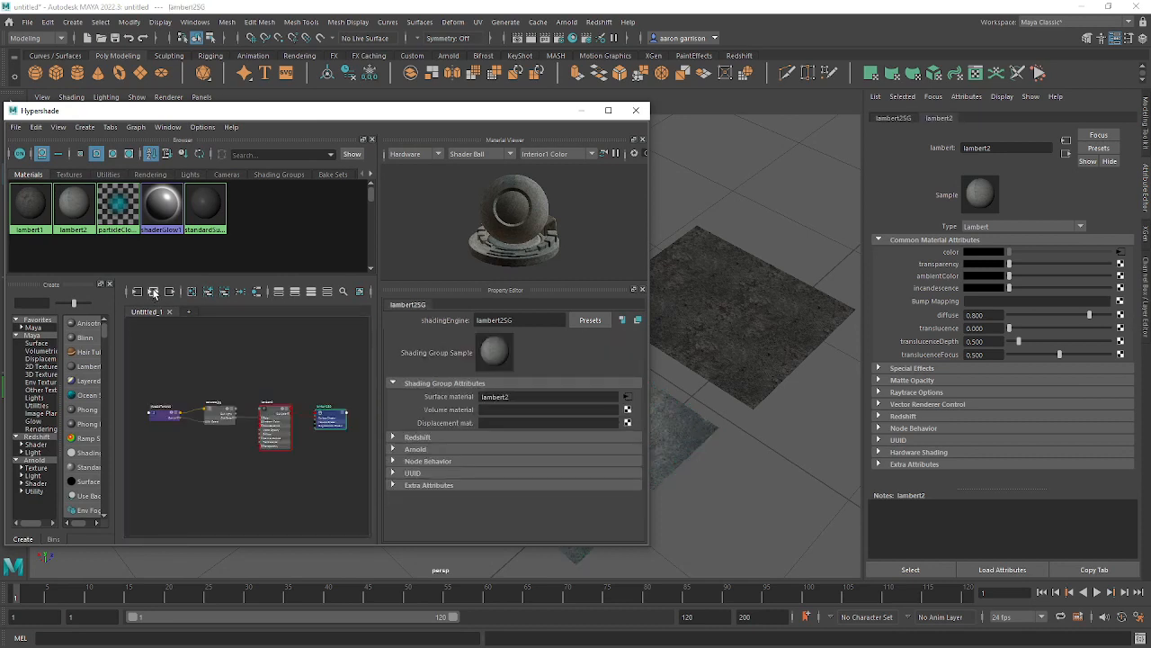
{"action": "left_click", "coordinate": [164, 414]}
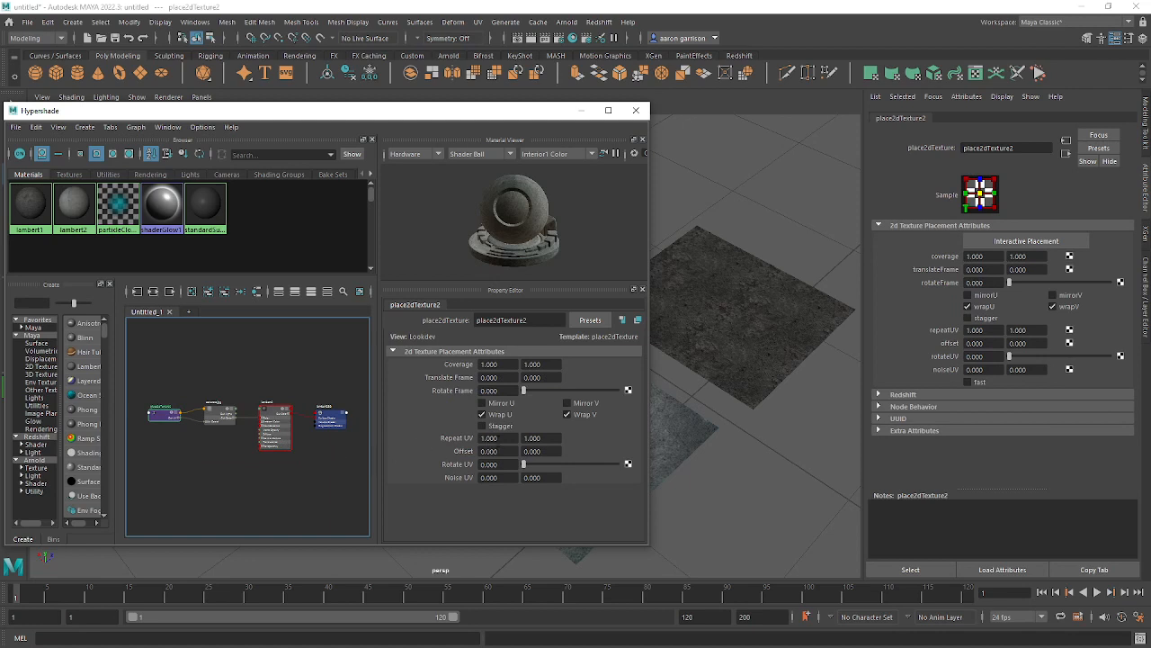
Step: Set place2dTexture2's Repeat UV to 2 by 2
{"action": "left_click", "coordinate": [490, 438]}
{"action": "type", "text": "2"}
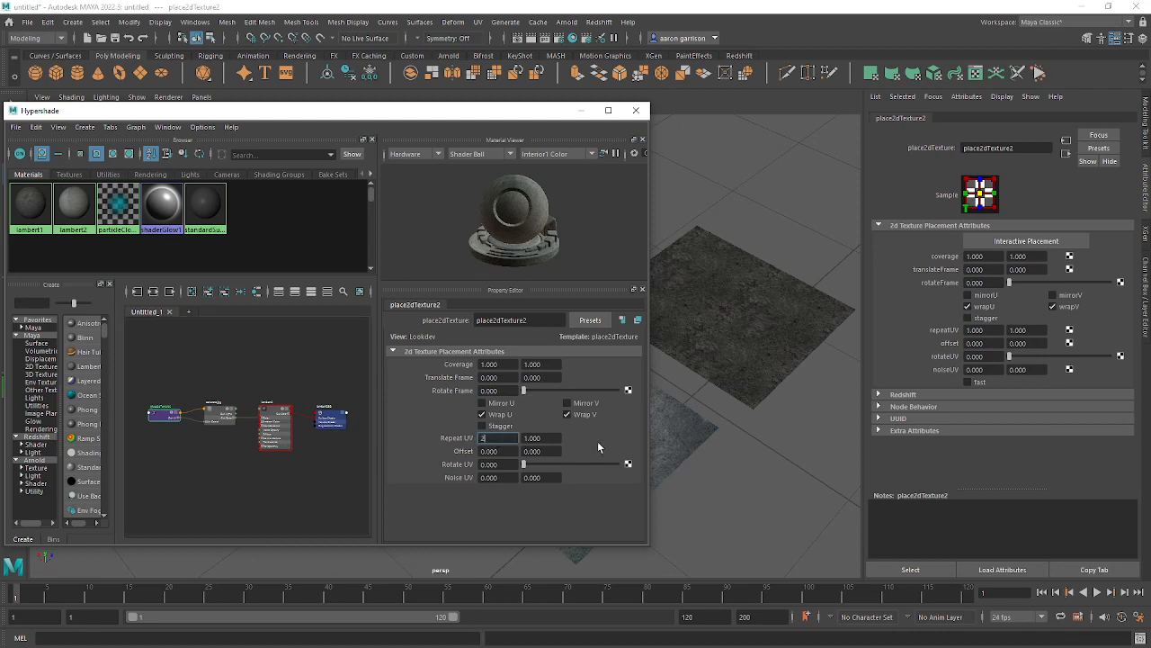
{"action": "key", "text": "Tab"}
{"action": "type", "text": "2"}
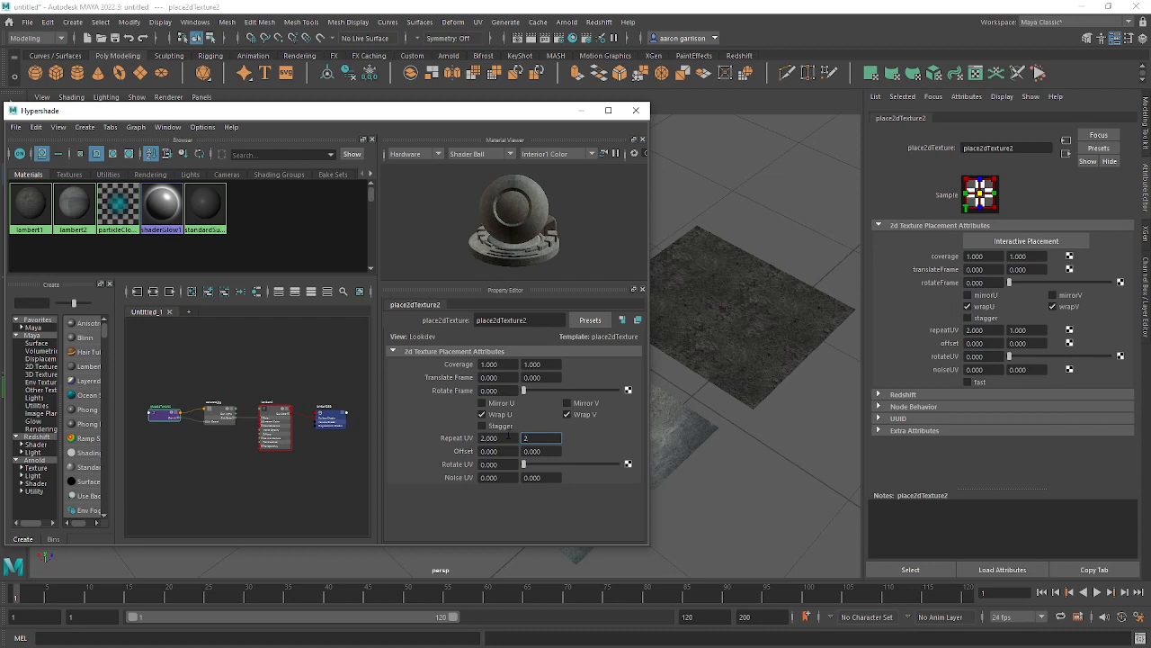
{"action": "key", "text": "Return"}
Step: Compare the tiling on the dark and light concrete planes, clear the selection, and close the Hypershade
{"action": "left_click_drag", "start_coordinate": [710, 397], "coordinate": [800, 428], "text": "alt"}
{"action": "left_click", "coordinate": [778, 379]}
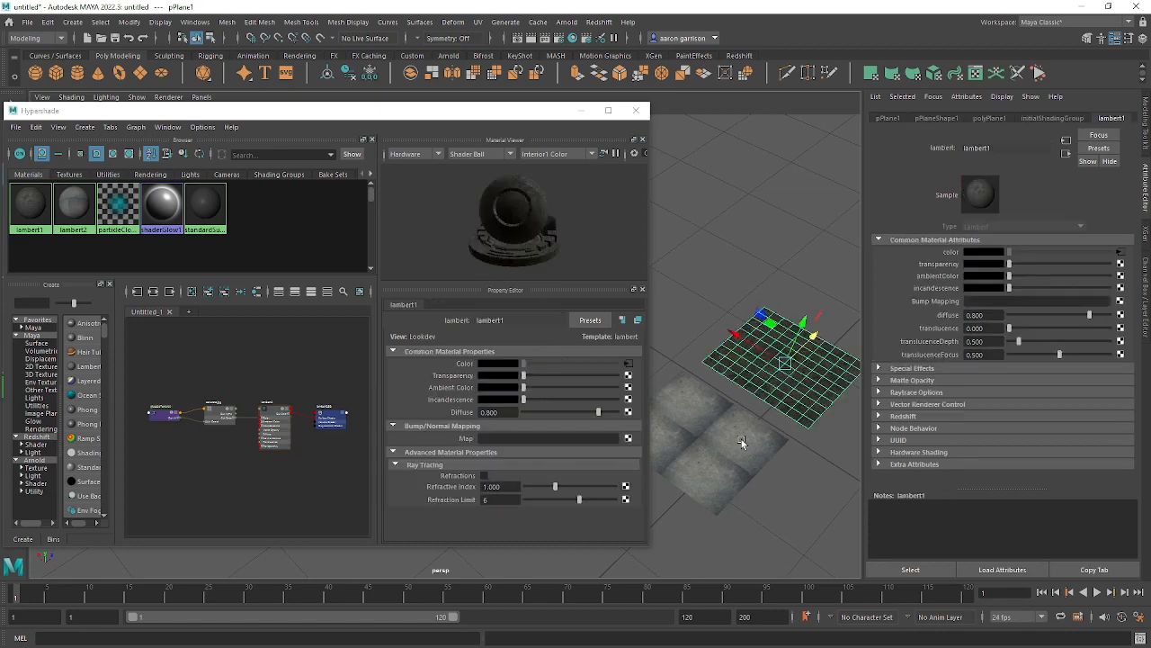
{"action": "left_click", "coordinate": [763, 459]}
{"action": "left_click", "coordinate": [799, 398]}
{"action": "left_click", "coordinate": [811, 482]}
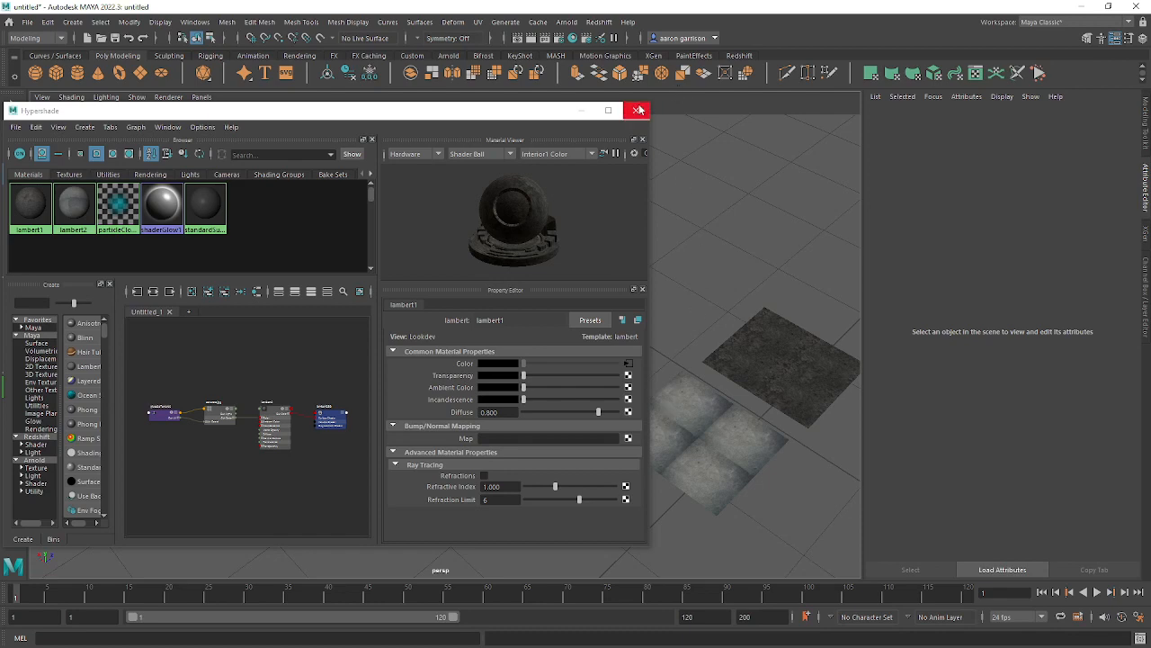
{"action": "left_click", "coordinate": [639, 111]}
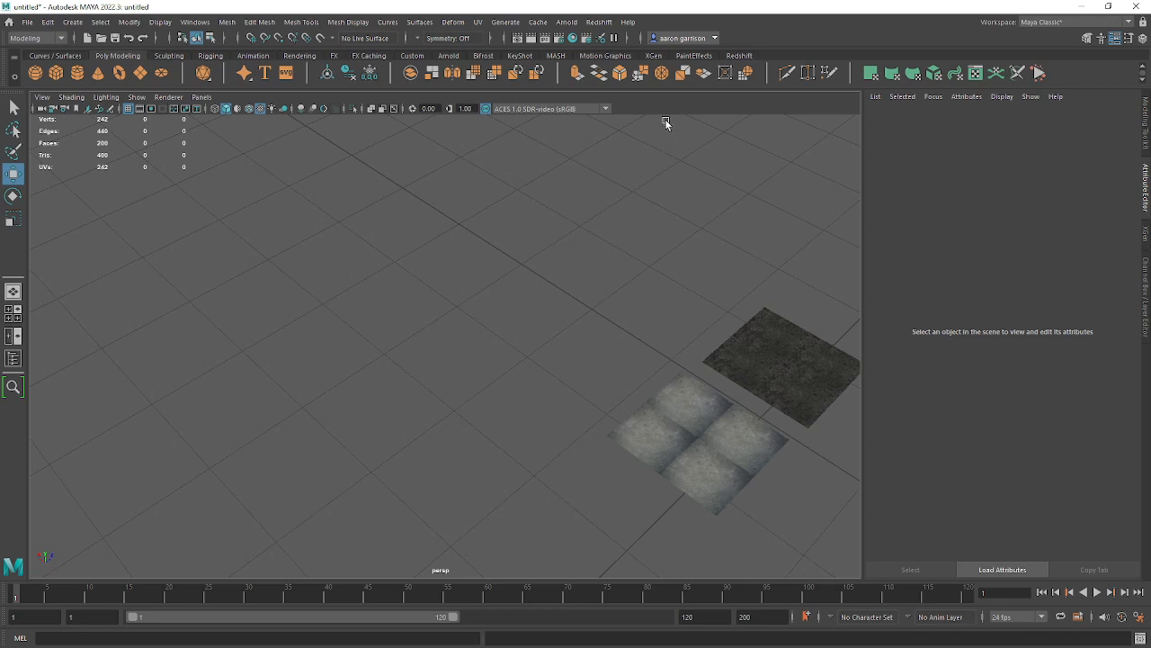
Step: Create a new polygon plane at the origin, scale it up uniformly to cover the whole grid, and deselect it
{"action": "scroll", "coordinate": [662, 180], "scroll_direction": "down", "scroll_amount": 5}
{"action": "left_click_drag", "start_coordinate": [661, 206], "coordinate": [593, 296], "text": "alt"}
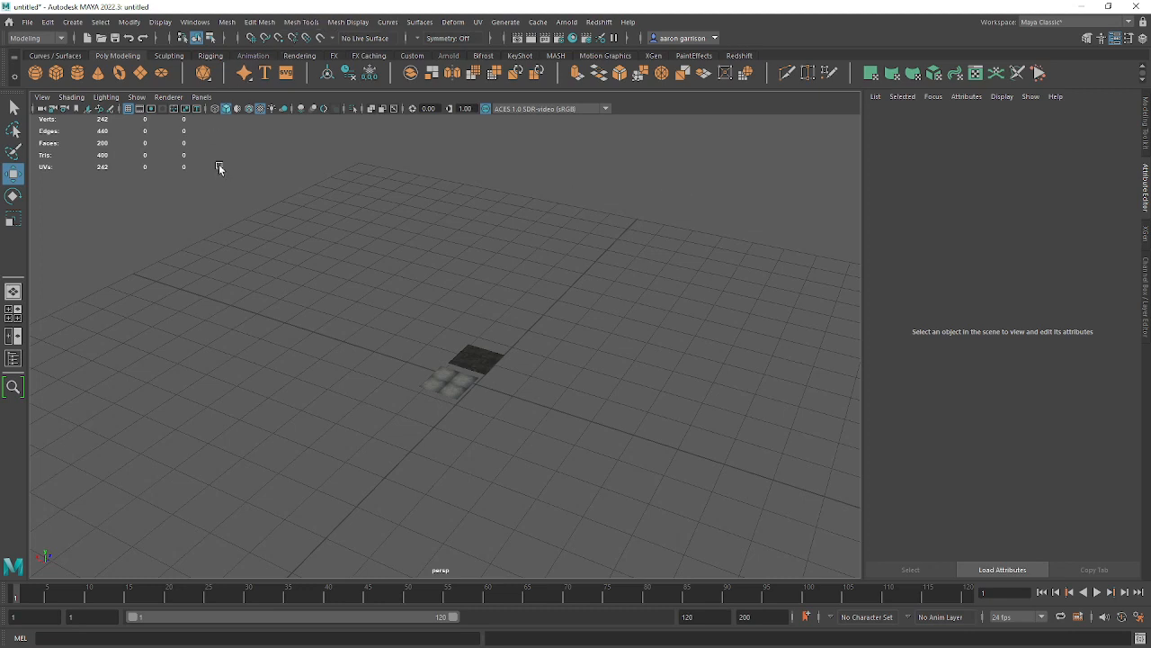
{"action": "left_click", "coordinate": [141, 73]}
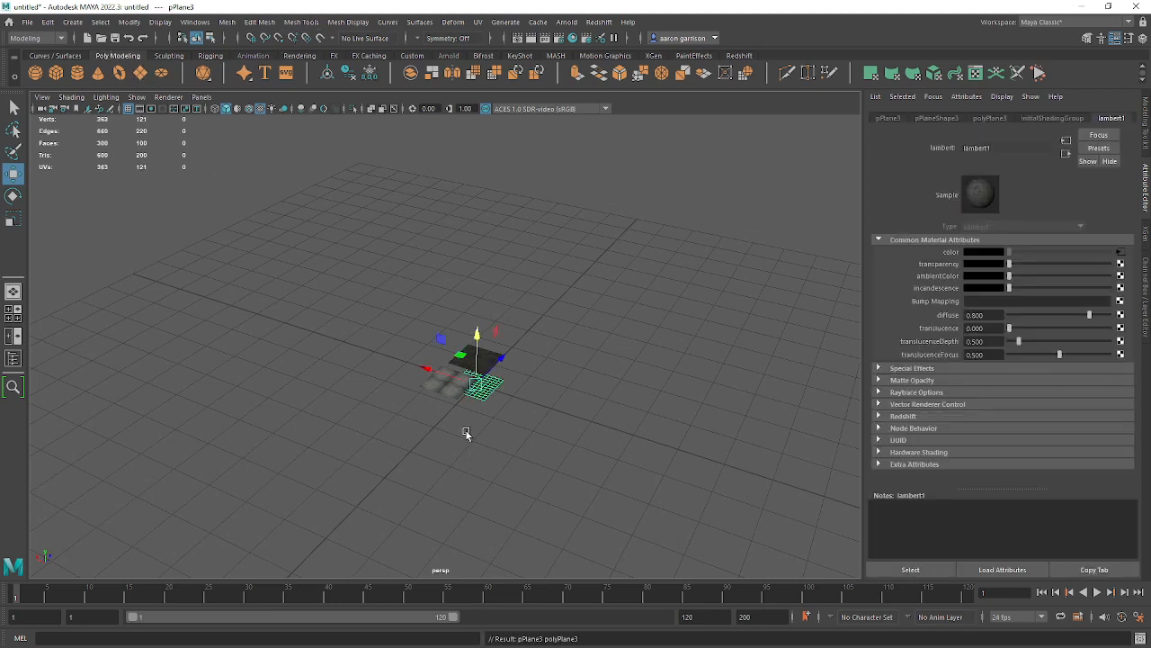
{"action": "key", "text": "r"}
{"action": "left_click_drag", "start_coordinate": [475, 385], "coordinate": [575, 381]}
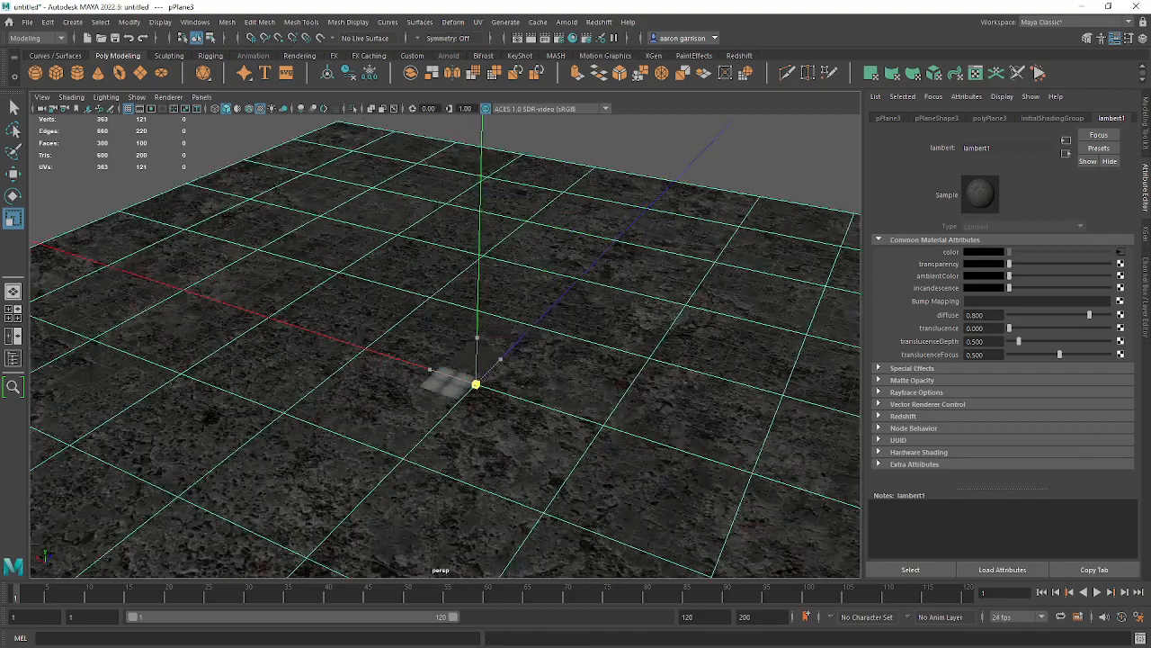
{"action": "left_click_drag", "start_coordinate": [720, 423], "coordinate": [851, 450]}
{"action": "scroll", "coordinate": [633, 438], "scroll_direction": "down", "scroll_amount": 2}
{"action": "scroll", "coordinate": [479, 367], "scroll_direction": "down", "scroll_amount": 1}
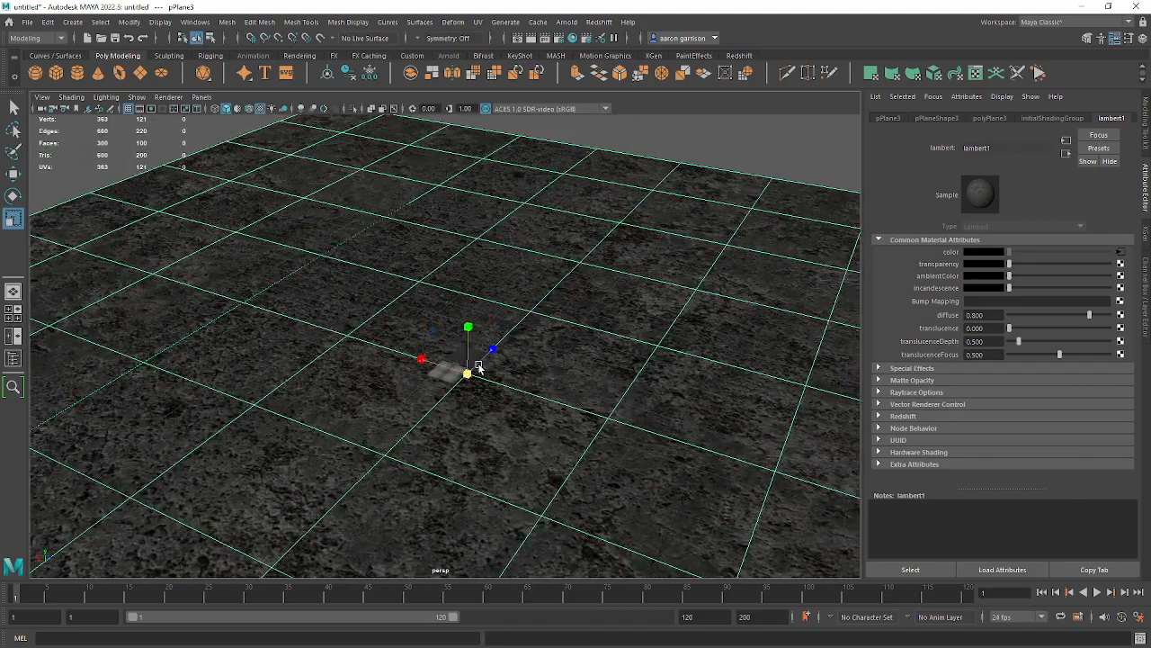
{"action": "scroll", "coordinate": [478, 367], "scroll_direction": "down", "scroll_amount": 4}
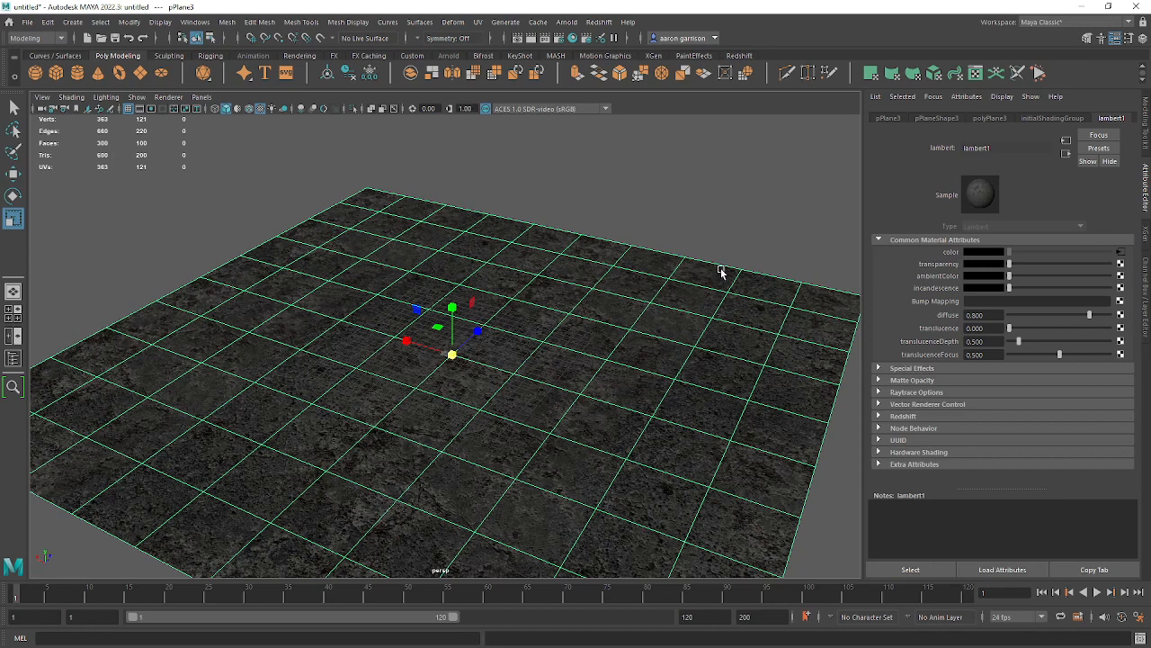
{"action": "left_click", "coordinate": [728, 204]}
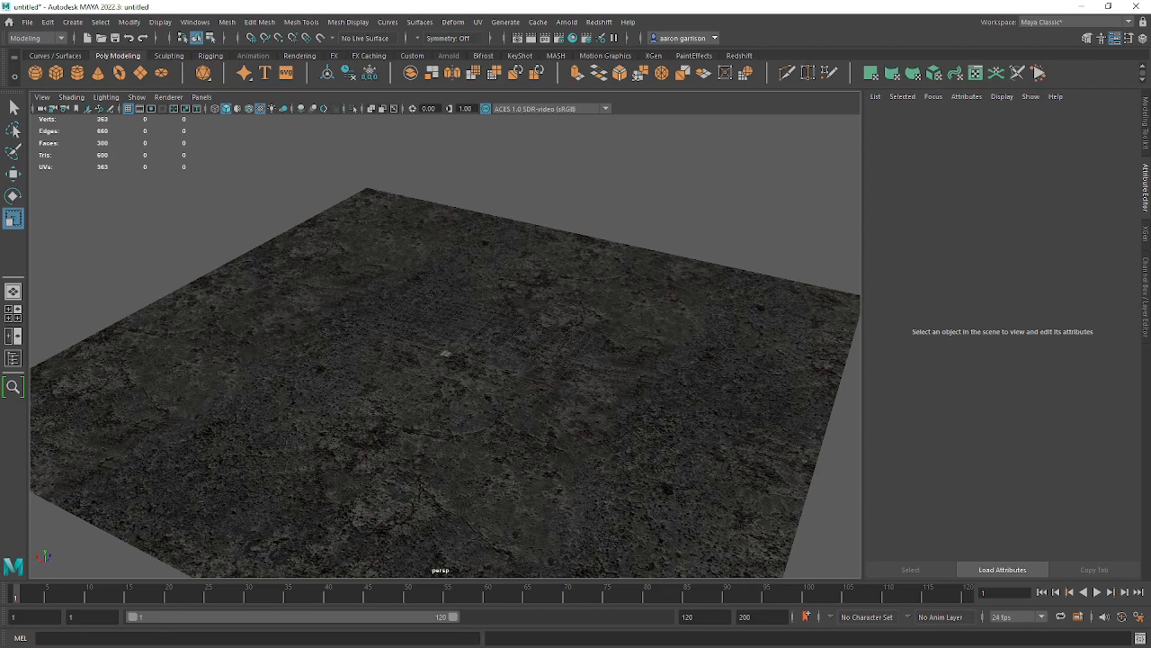
Step: Switch to Photoshop and compare the concrete.jpg, concrete_3.jpg and cracked-concrete-texture-6.jpg images, returning to concrete.jpg
{"action": "key", "text": "alt+Tab"}
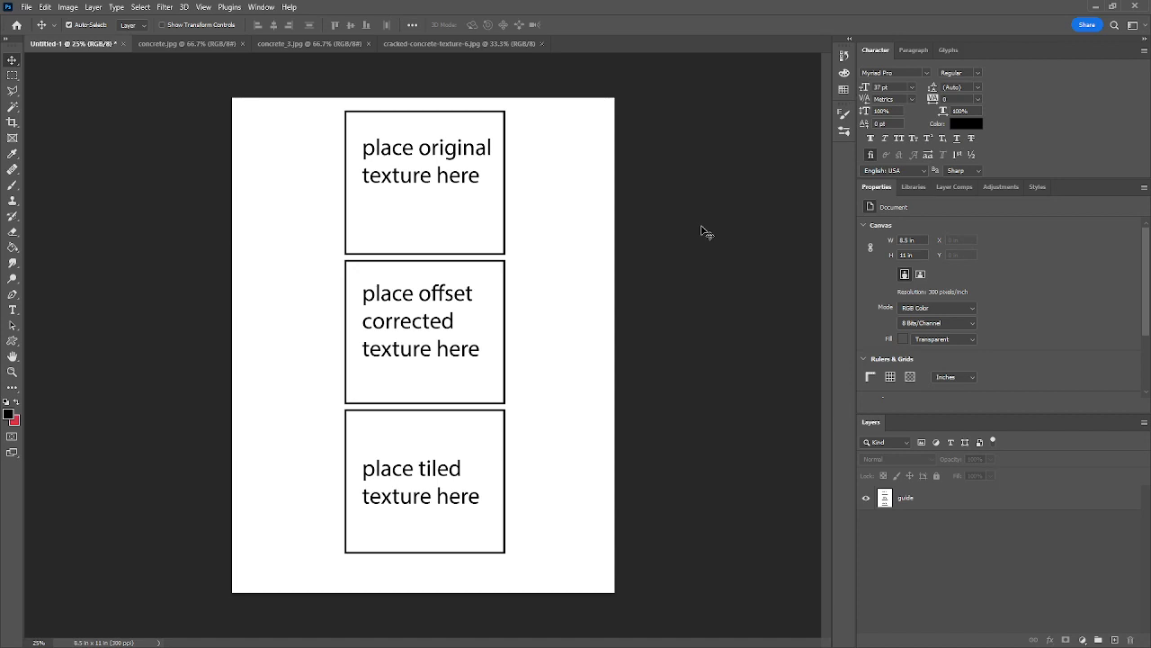
{"action": "left_click", "coordinate": [197, 44]}
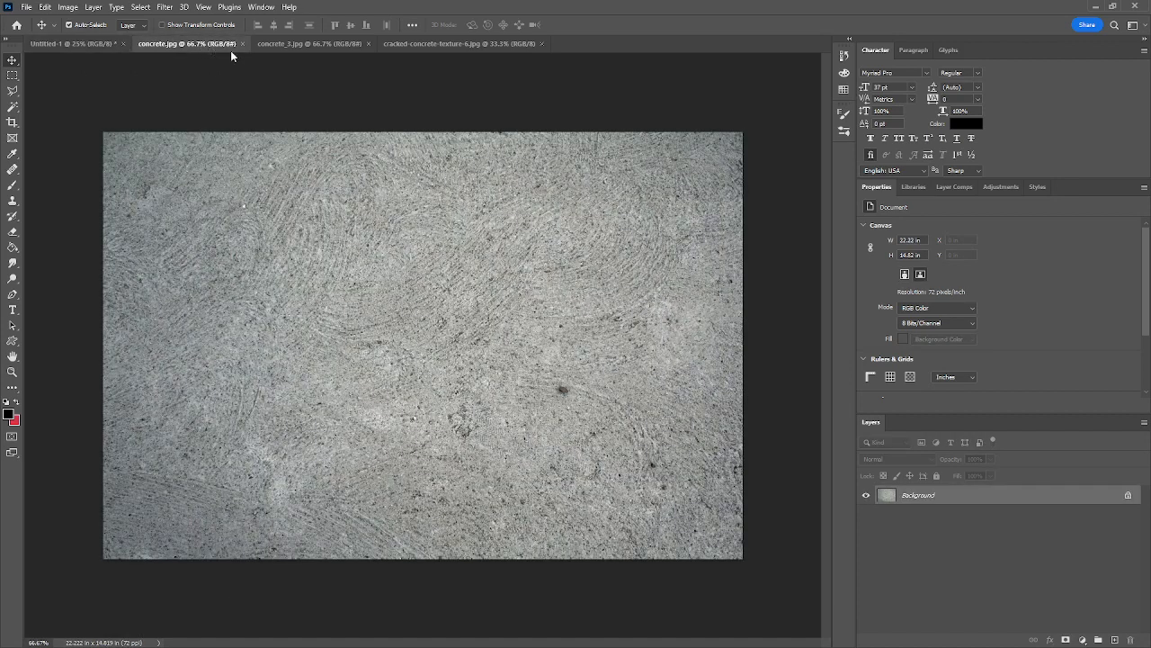
{"action": "left_click", "coordinate": [305, 45]}
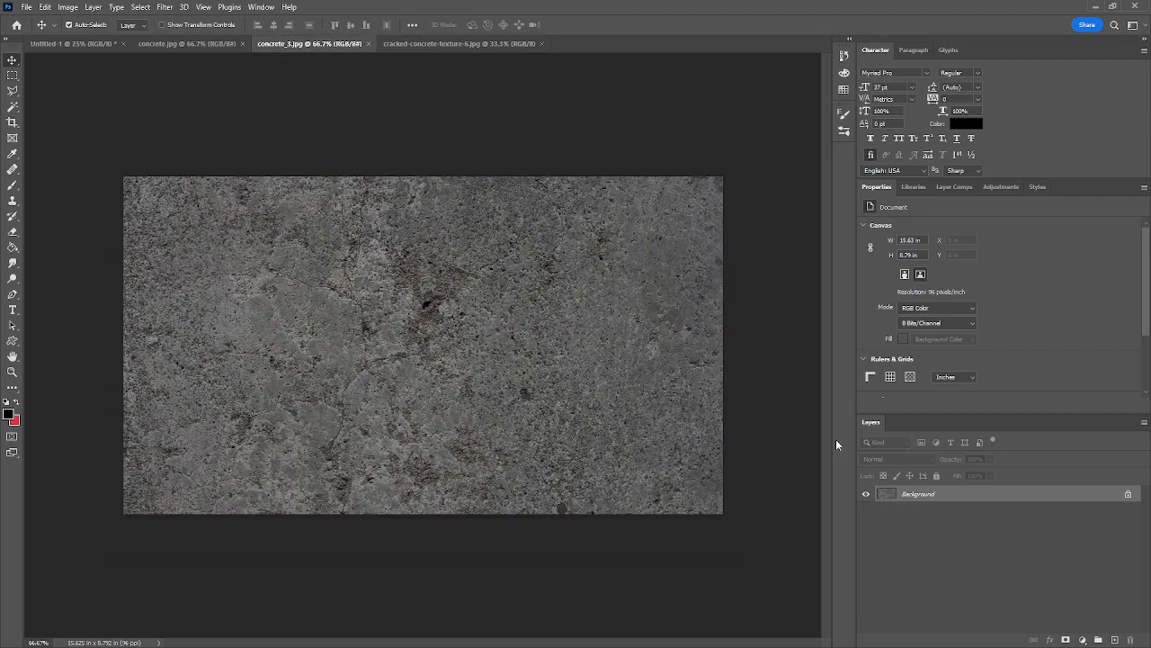
{"action": "left_click", "coordinate": [414, 45]}
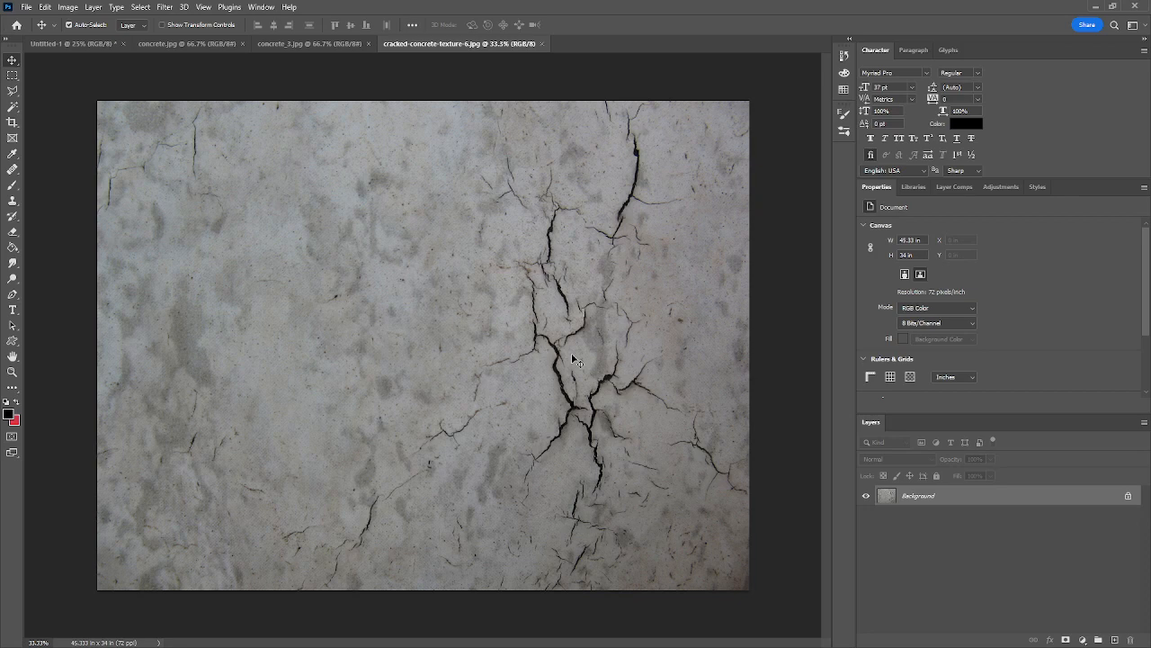
{"action": "left_click", "coordinate": [188, 43]}
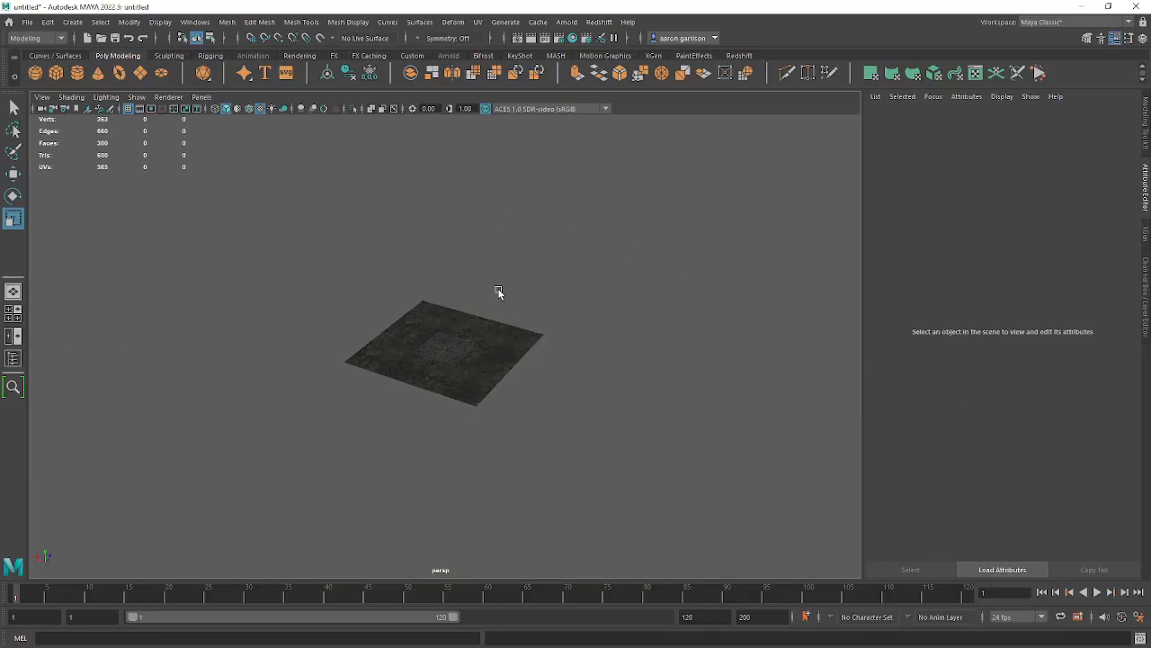
Step: In Maya, examine the seams between the repeated tiles on the light concrete plane up close
{"action": "scroll", "coordinate": [476, 310], "scroll_direction": "up", "scroll_amount": 10}
{"action": "scroll", "coordinate": [435, 437], "scroll_direction": "up", "scroll_amount": 3}
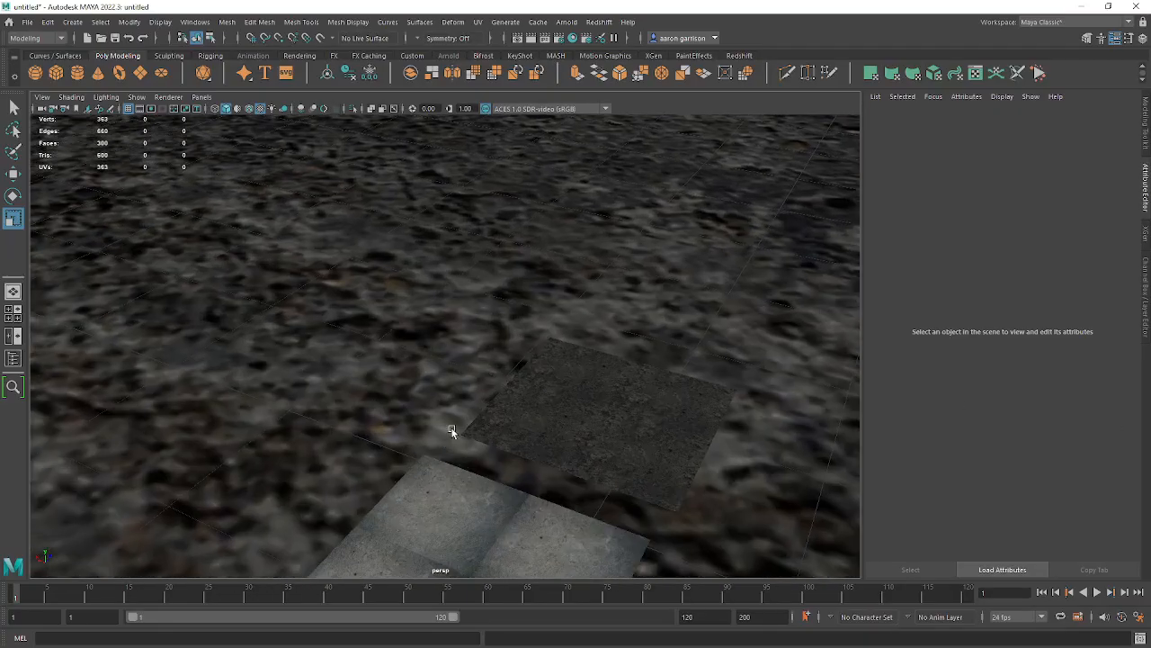
{"action": "left_click_drag", "start_coordinate": [502, 396], "coordinate": [492, 439], "text": "alt"}
{"action": "middle_click_drag", "start_coordinate": [492, 439], "coordinate": [332, 454], "text": "alt"}
{"action": "scroll", "coordinate": [527, 335], "scroll_direction": "up", "scroll_amount": 8}
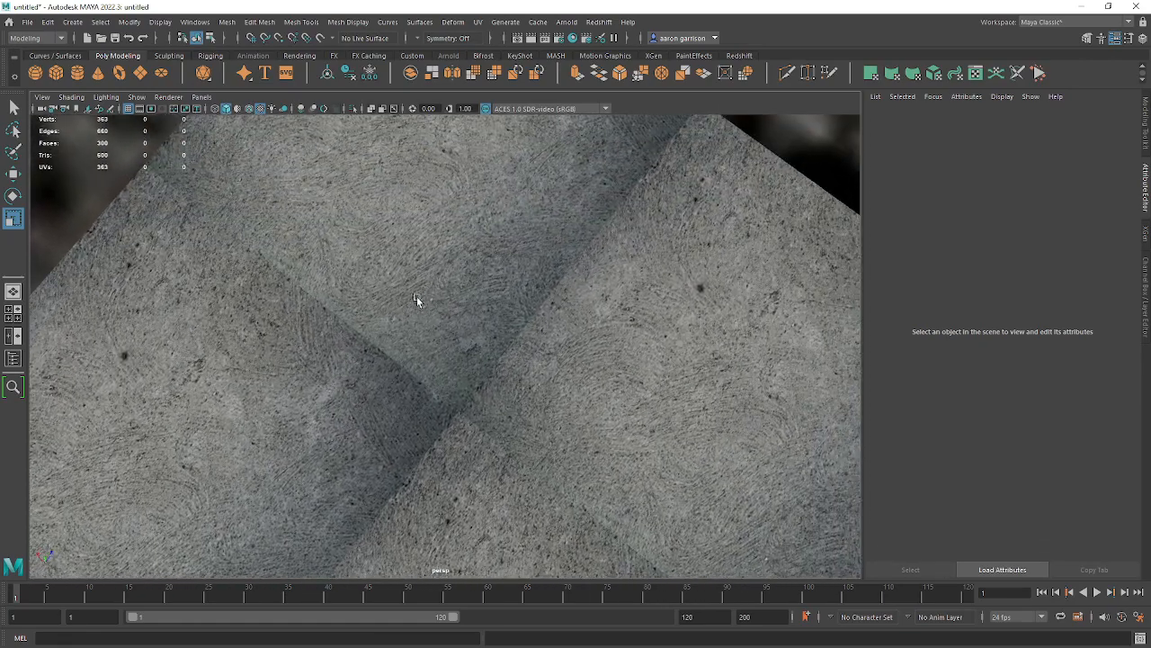
{"action": "scroll", "coordinate": [442, 283], "scroll_direction": "down", "scroll_amount": 3}
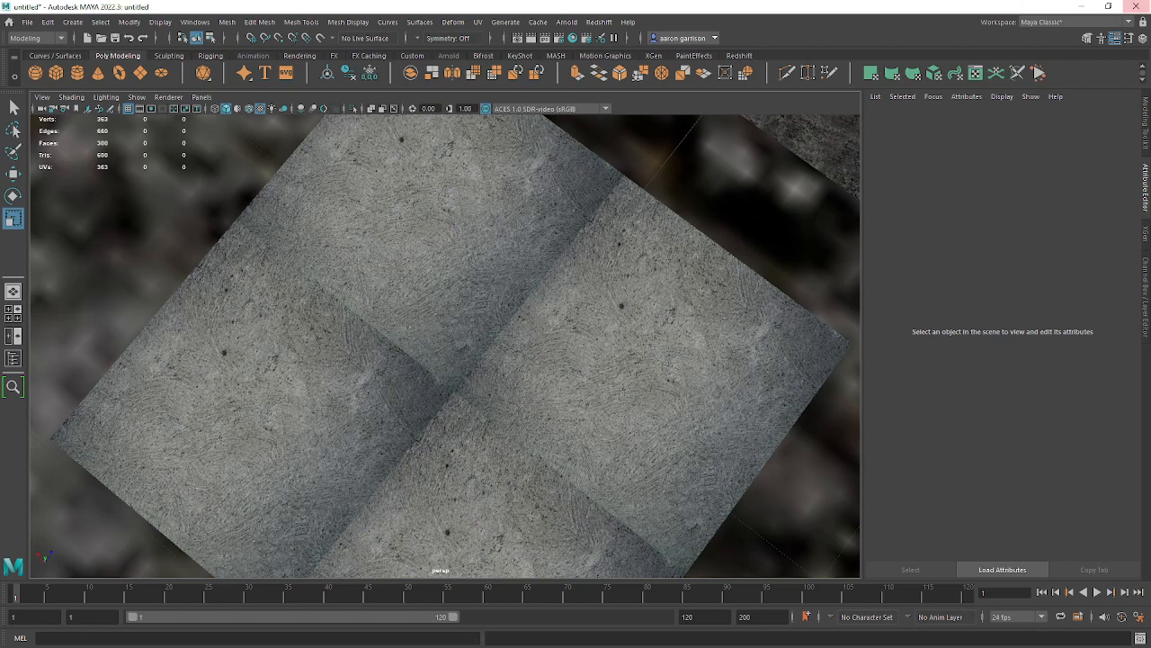
Step: Switch to Photoshop and unlock the Background layer of concrete.jpg, turning it into a regular layer
{"action": "left_click", "coordinate": [1083, 8]}
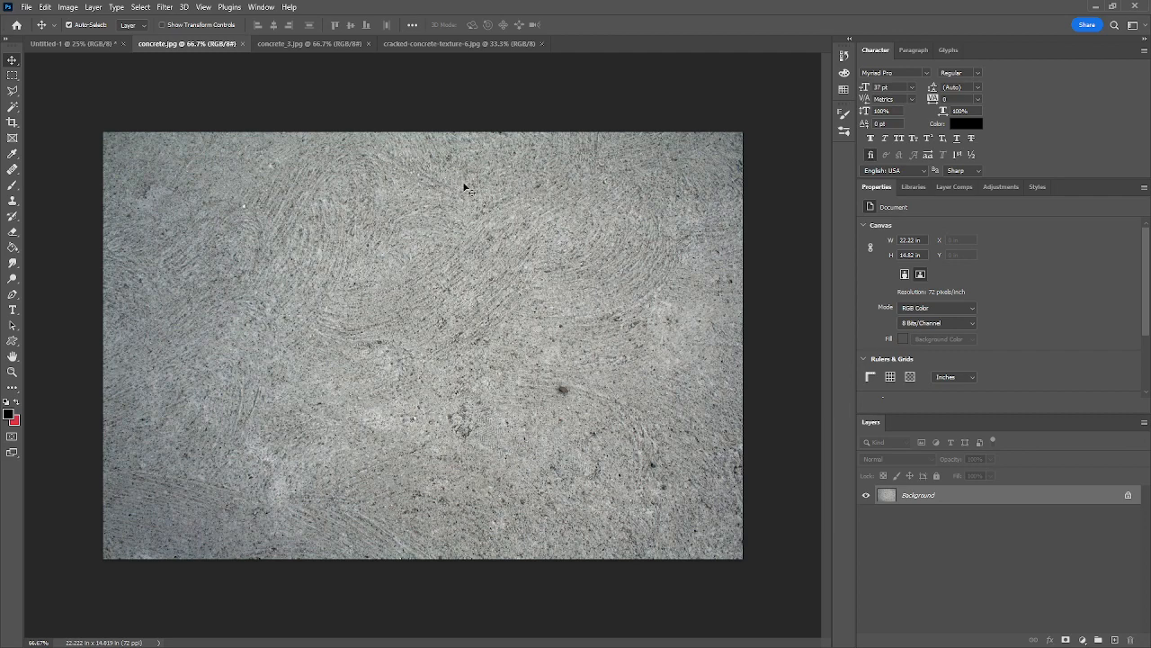
{"action": "left_click", "coordinate": [162, 9]}
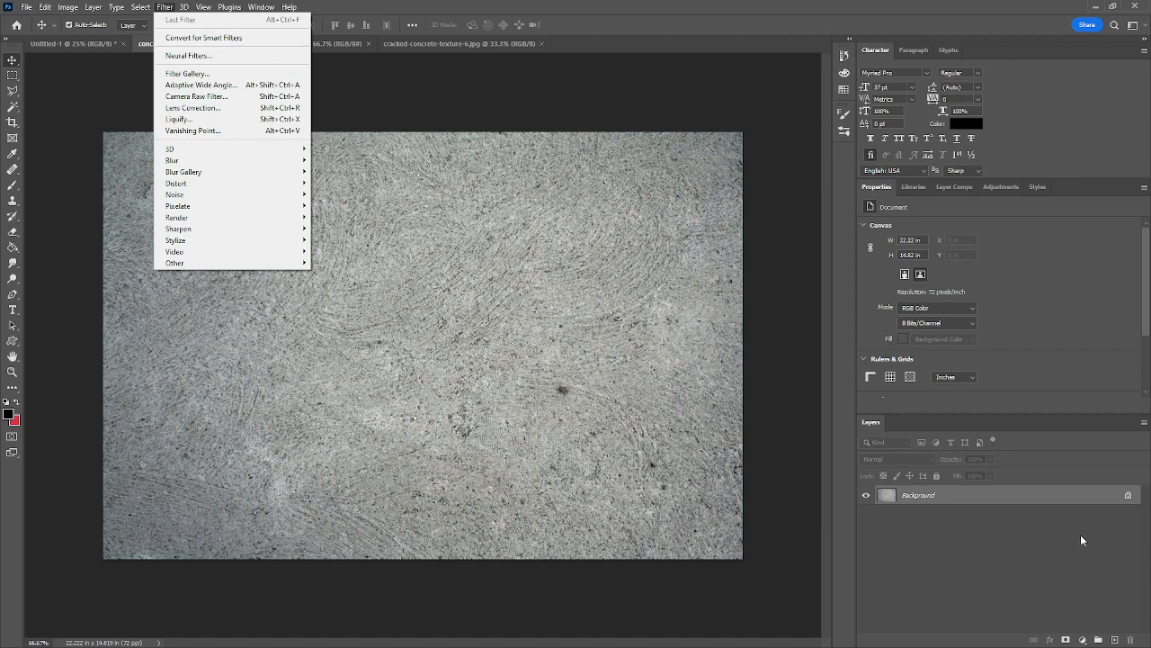
{"action": "left_click", "coordinate": [1112, 503]}
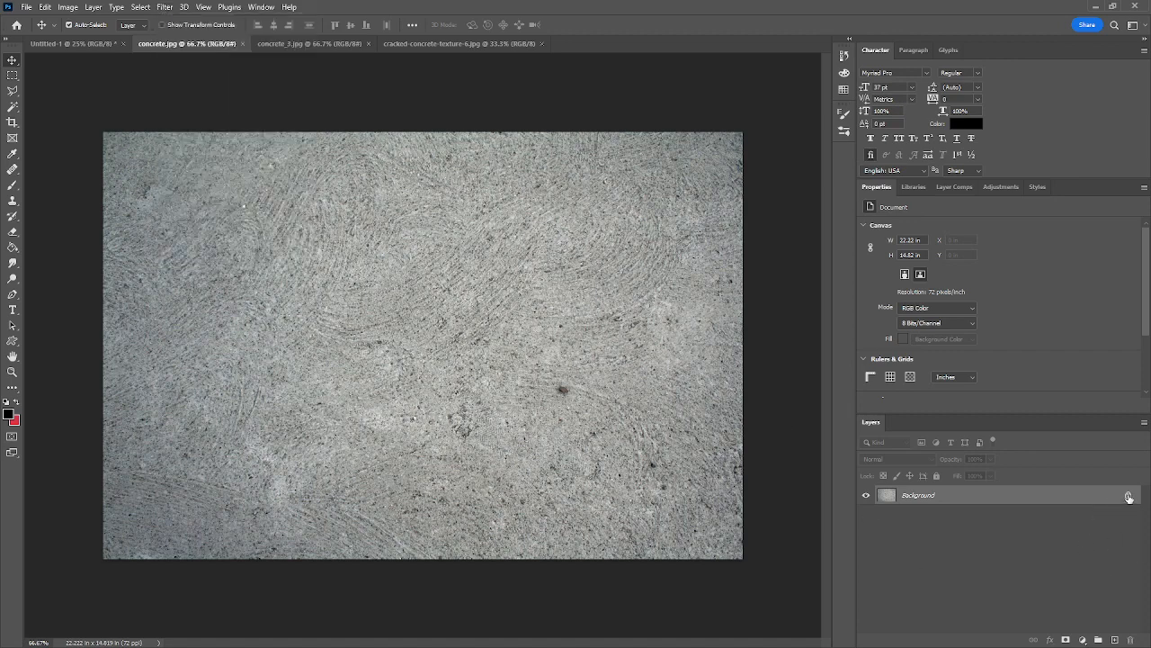
{"action": "left_click", "coordinate": [1129, 496]}
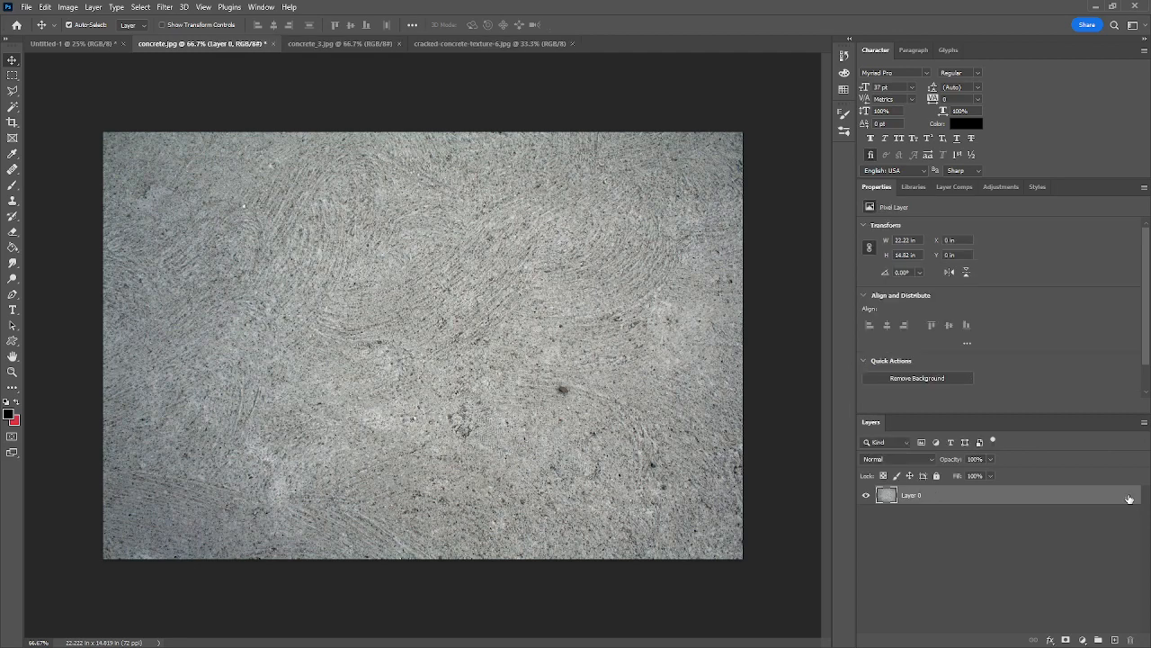
{"action": "left_click", "coordinate": [260, 8]}
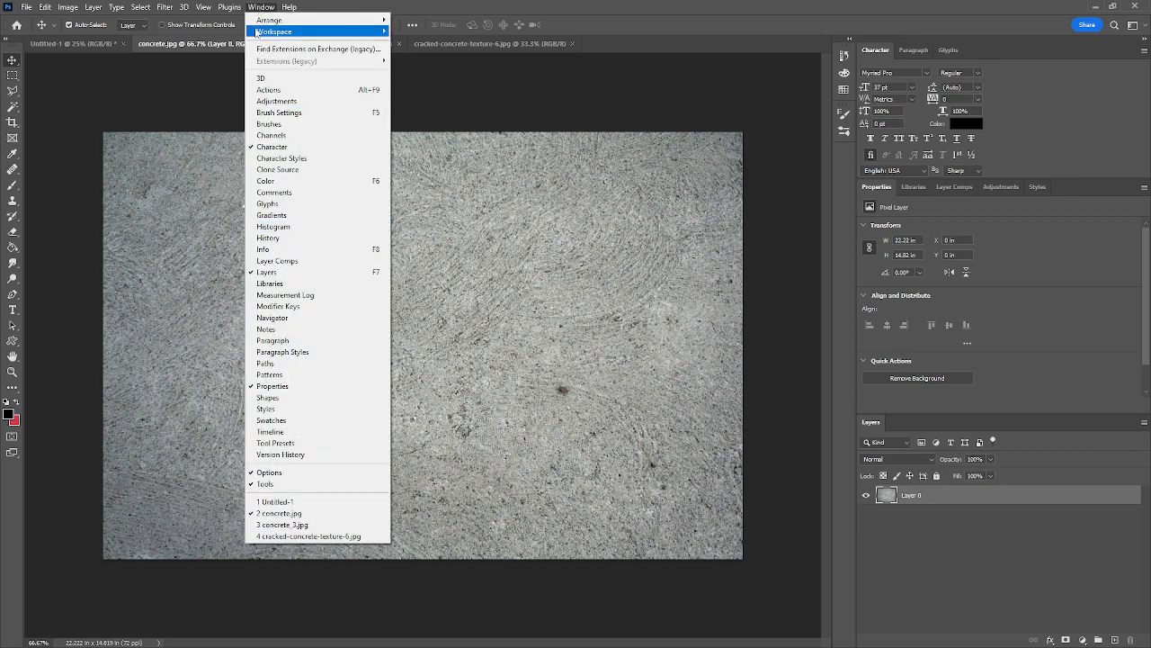
{"action": "mouse_move", "coordinate": [164, 7]}
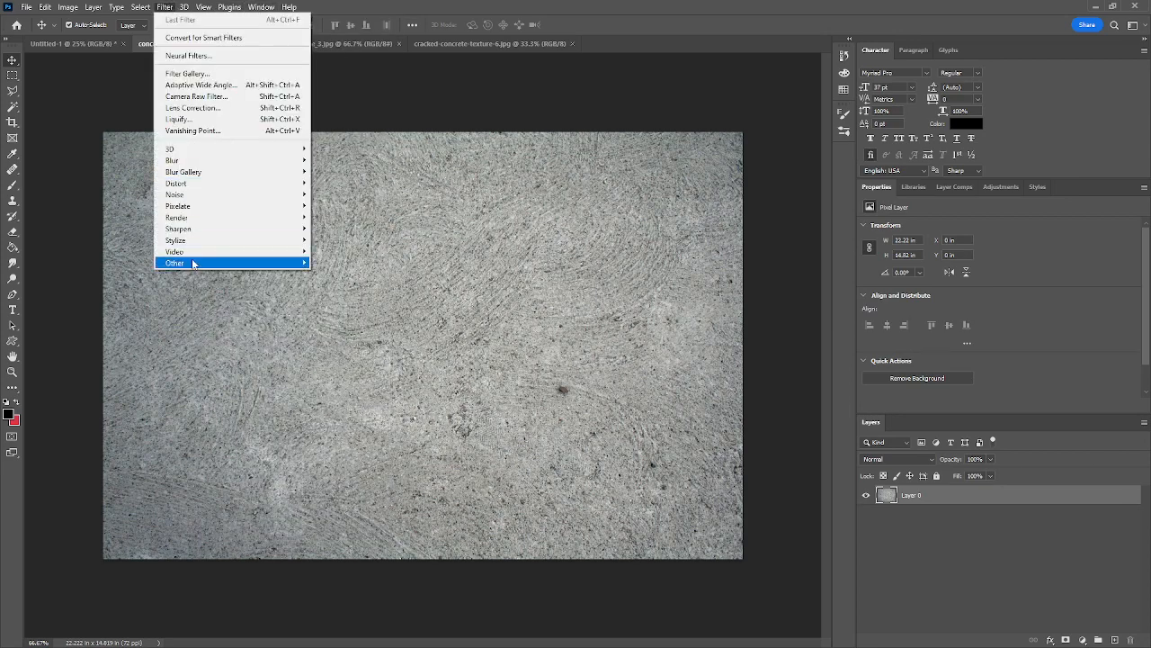
{"action": "mouse_move", "coordinate": [196, 256]}
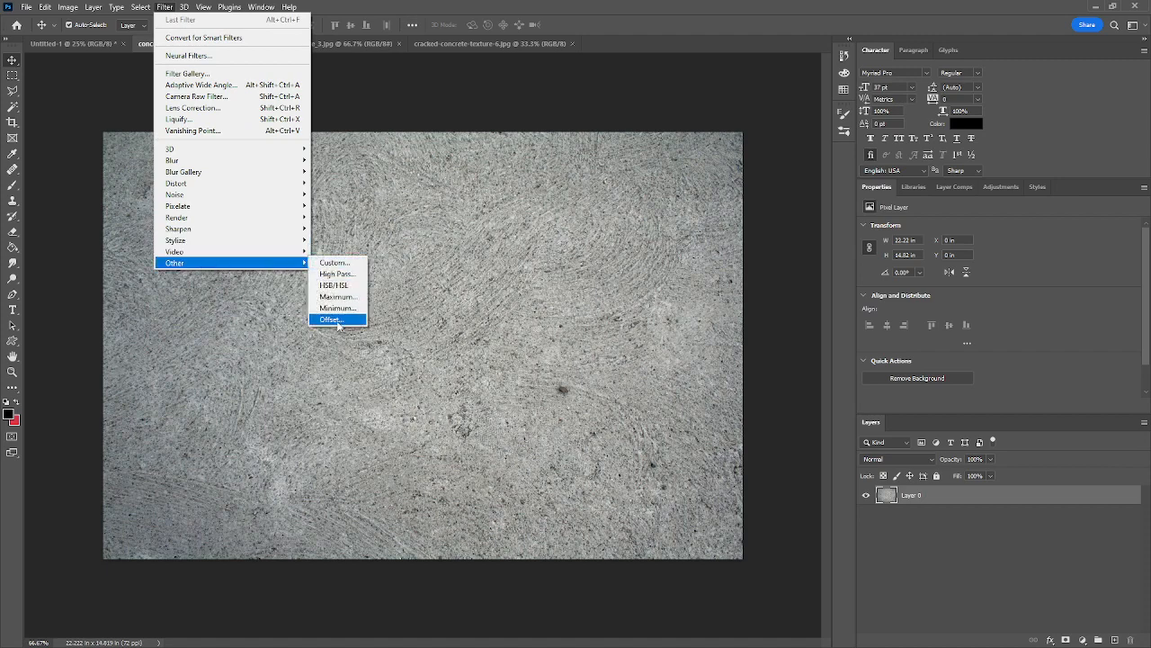
{"action": "left_click", "coordinate": [333, 321]}
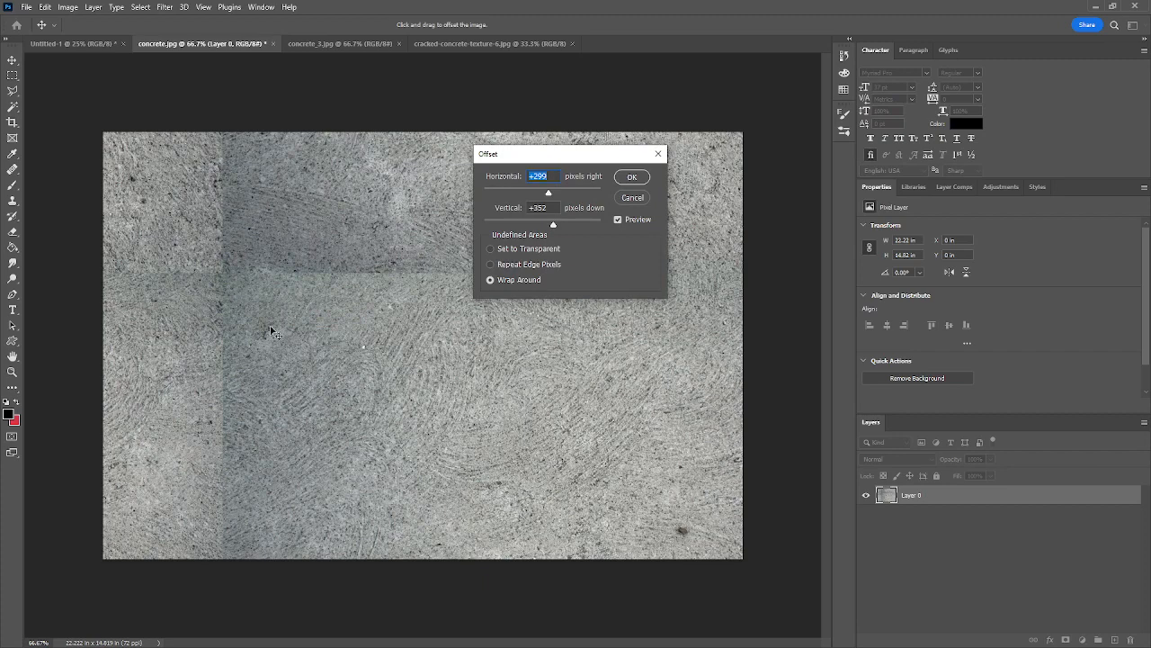
{"action": "left_click", "coordinate": [623, 199]}
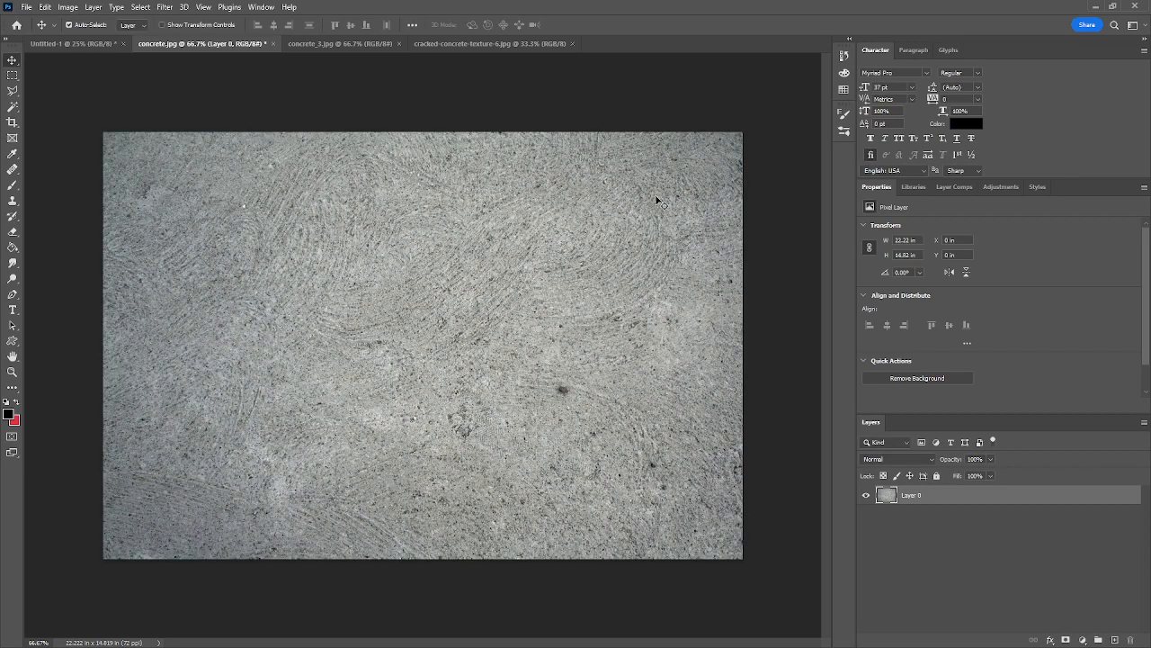
{"action": "left_click", "coordinate": [12, 75]}
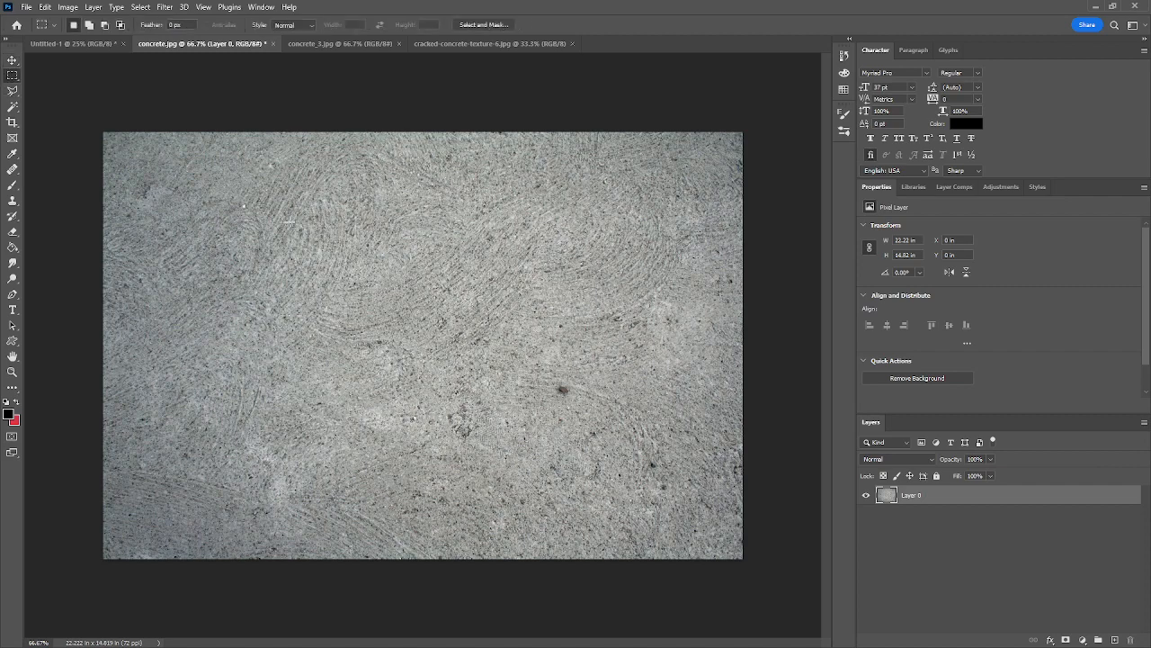
{"action": "left_click_drag", "start_coordinate": [233, 197], "coordinate": [591, 489]}
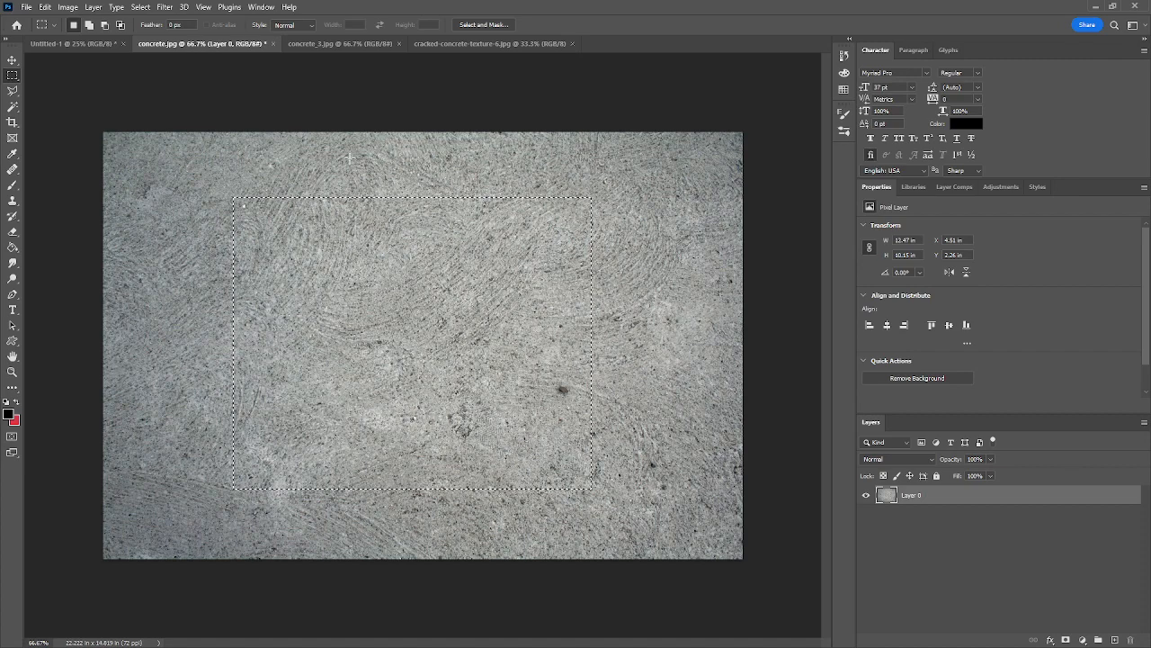
{"action": "key", "text": "ctrl+d"}
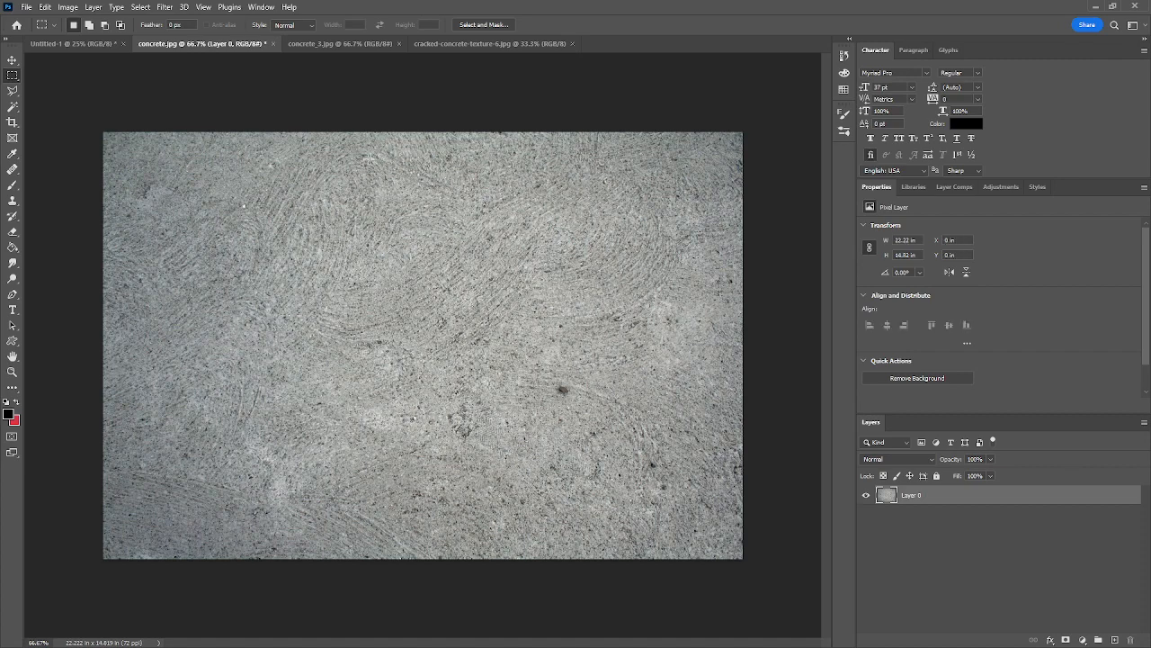
Step: Close concrete.jpg and cracked-concrete-texture-6.jpg without saving their changes
{"action": "left_click", "coordinate": [274, 43]}
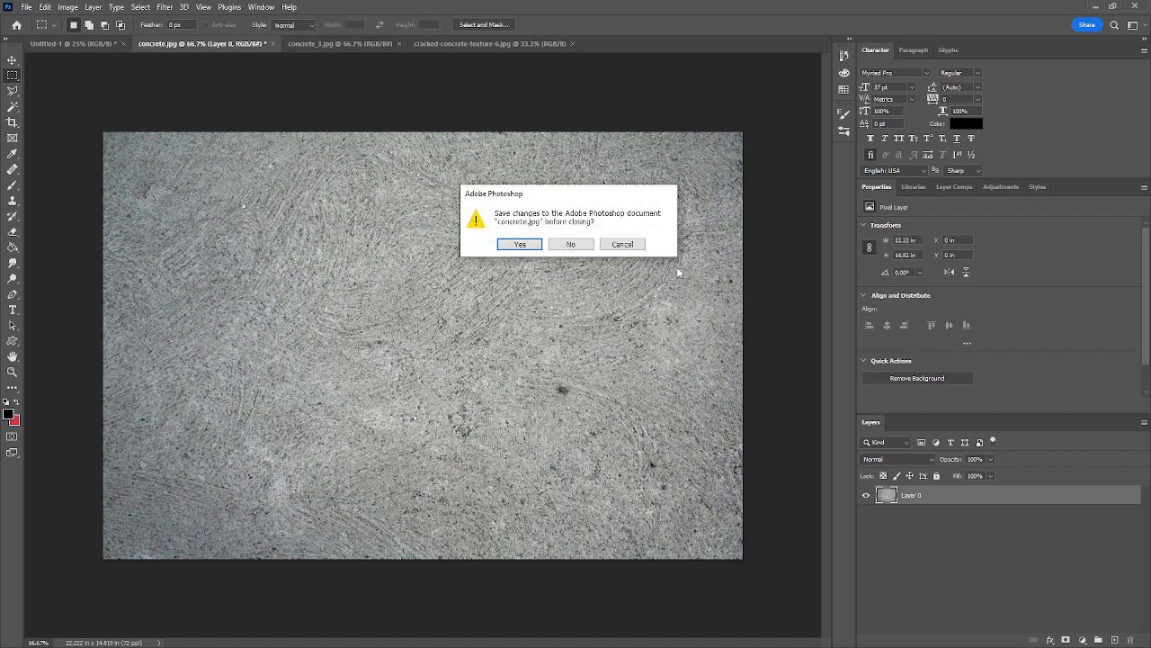
{"action": "left_click", "coordinate": [570, 243]}
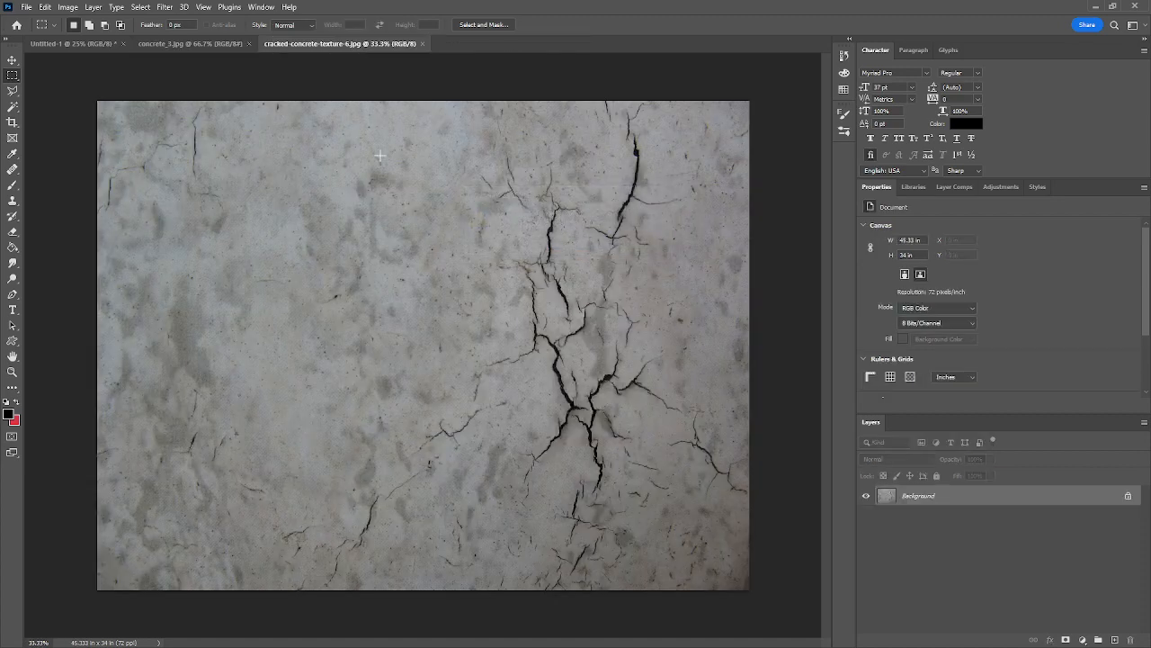
{"action": "left_click_drag", "start_coordinate": [159, 196], "coordinate": [440, 453]}
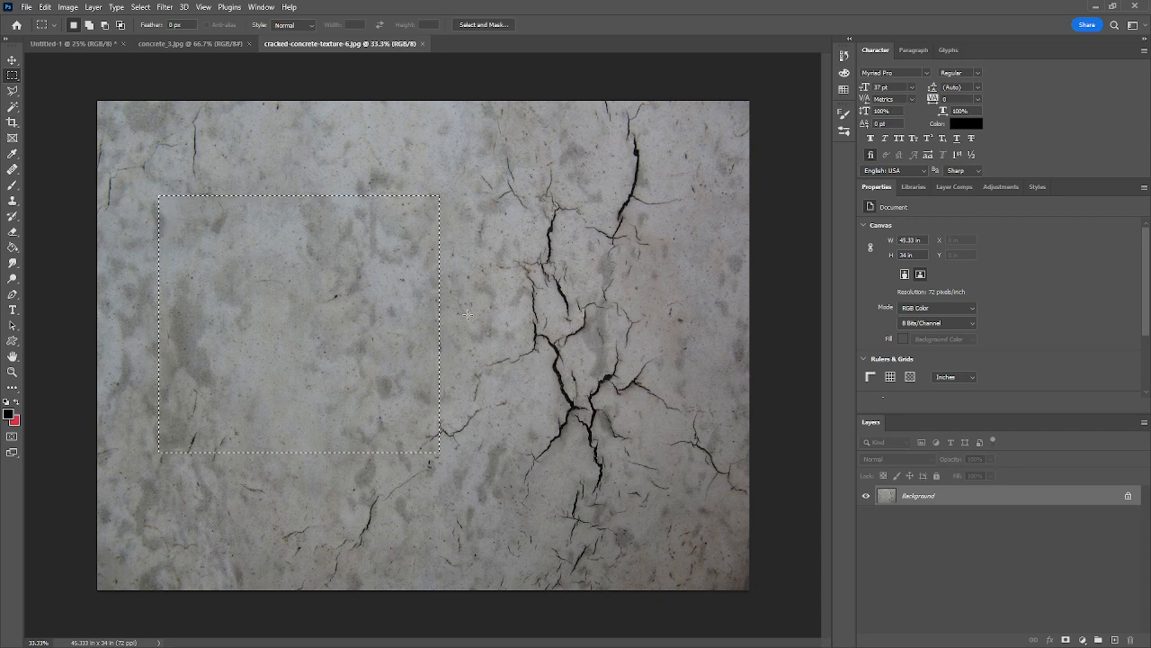
{"action": "left_click_drag", "start_coordinate": [102, 103], "coordinate": [662, 634]}
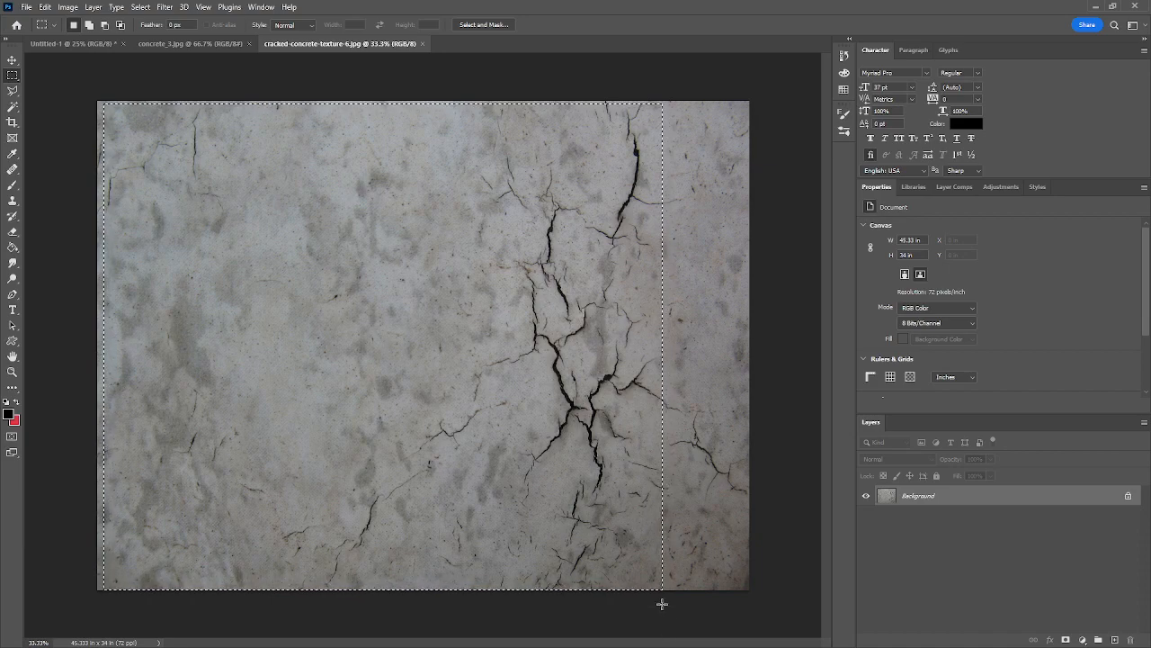
{"action": "left_click_drag", "start_coordinate": [249, 245], "coordinate": [392, 398]}
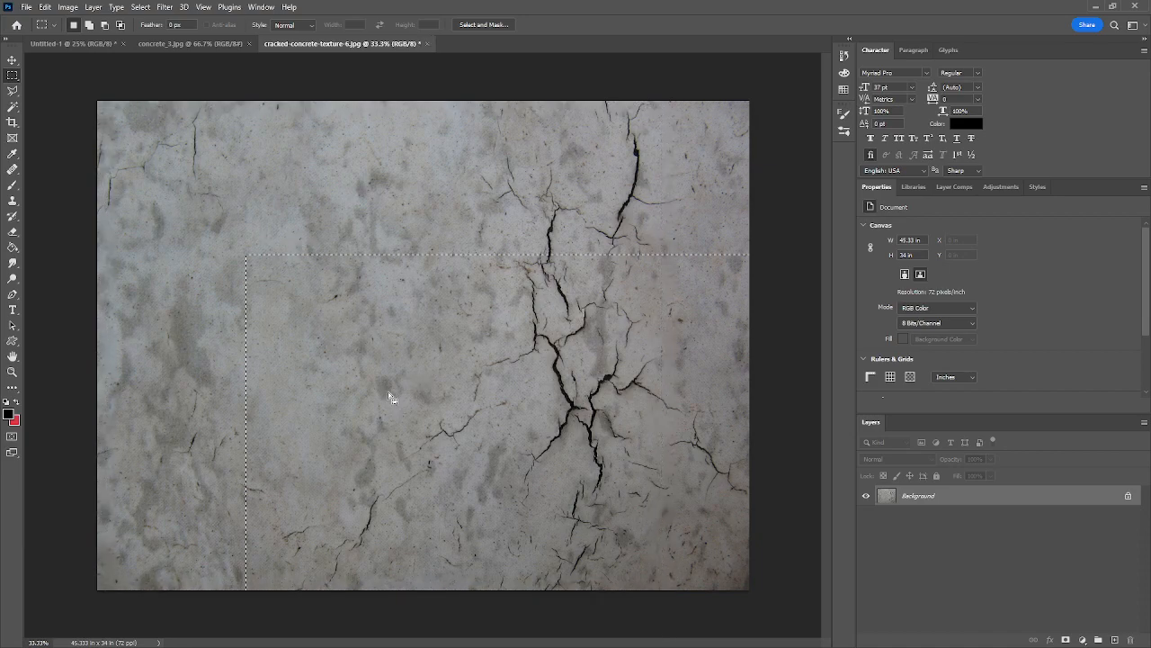
{"action": "scroll", "coordinate": [384, 374], "scroll_direction": "up", "scroll_amount": 5, "text": "alt"}
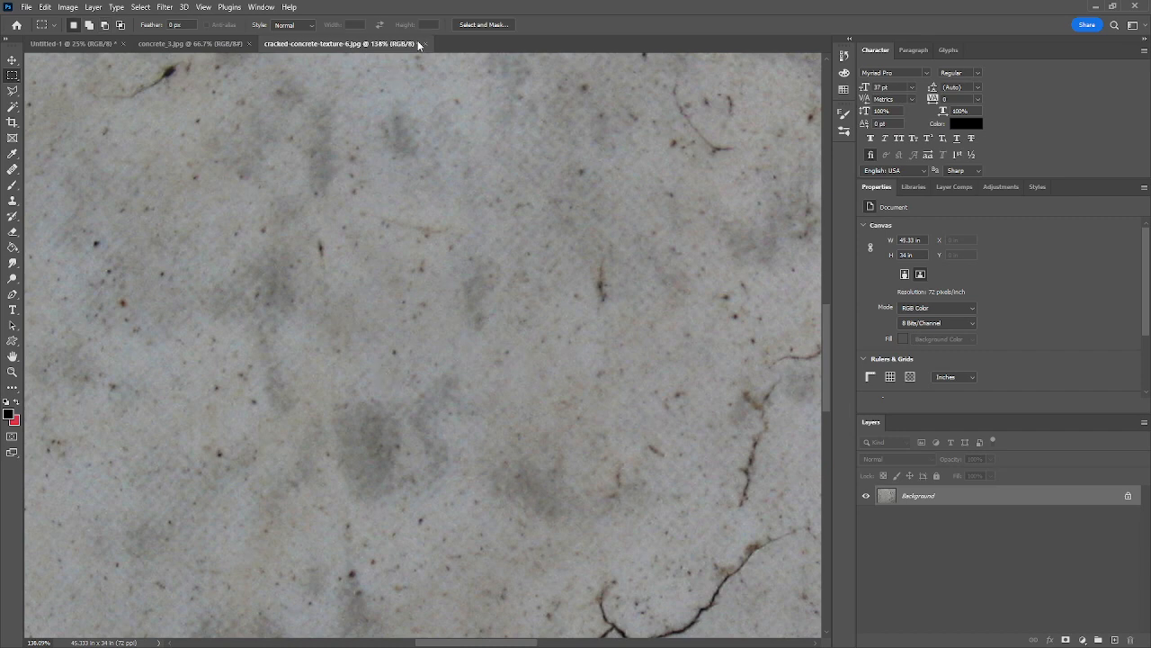
{"action": "left_click", "coordinate": [422, 42]}
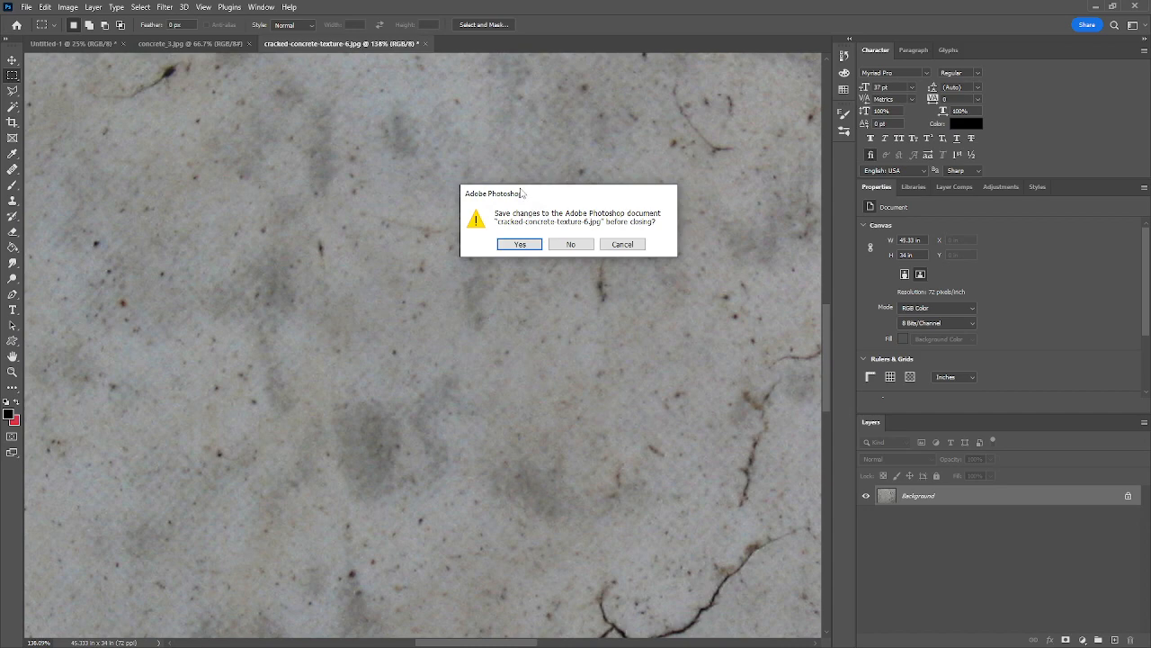
{"action": "left_click", "coordinate": [578, 247]}
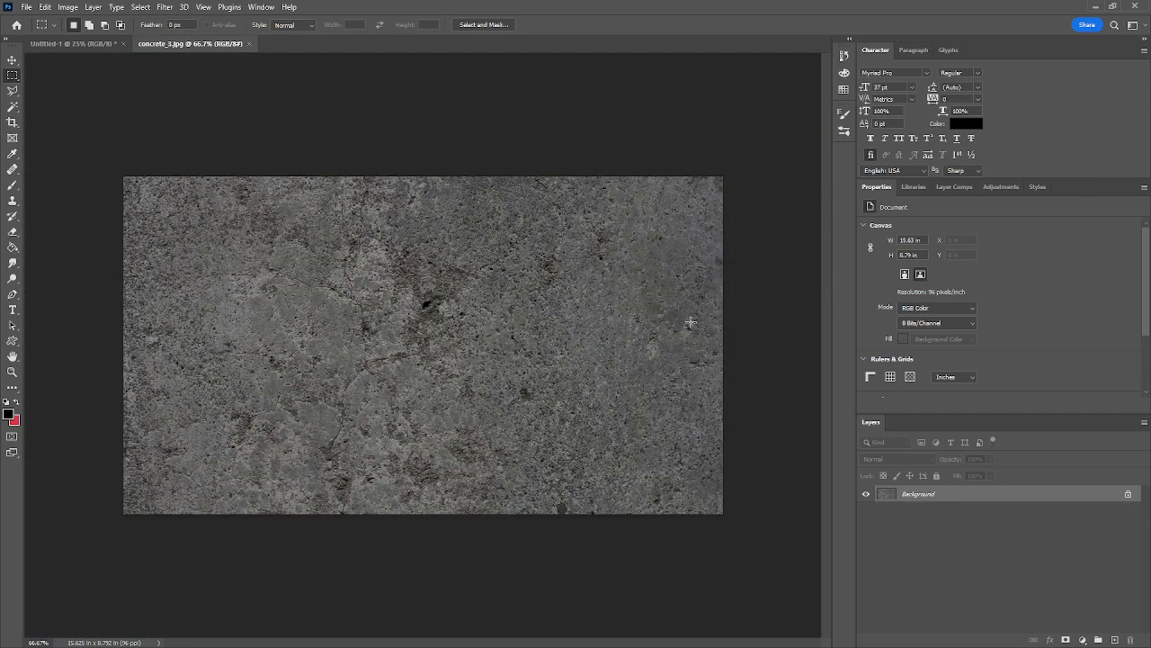
Step: Unlock the Background layer of concrete_3.jpg and look over the Untitled-1 texture template, returning to concrete_3.jpg
{"action": "left_click", "coordinate": [1128, 494]}
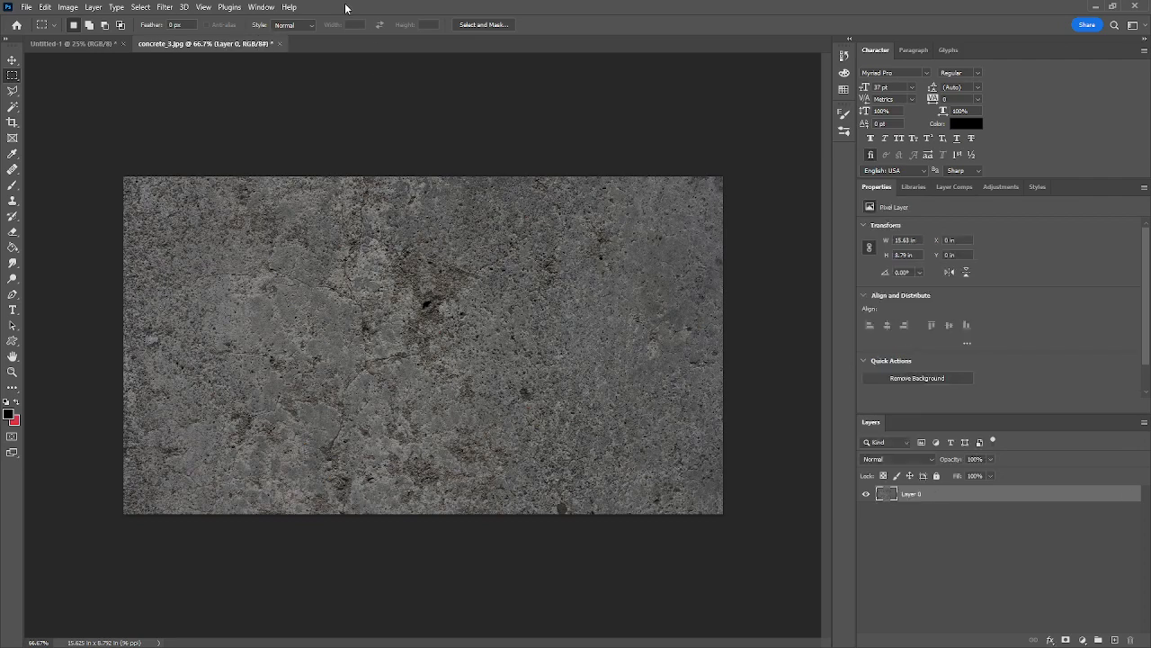
{"action": "left_click", "coordinate": [78, 42]}
{"action": "left_click", "coordinate": [181, 43]}
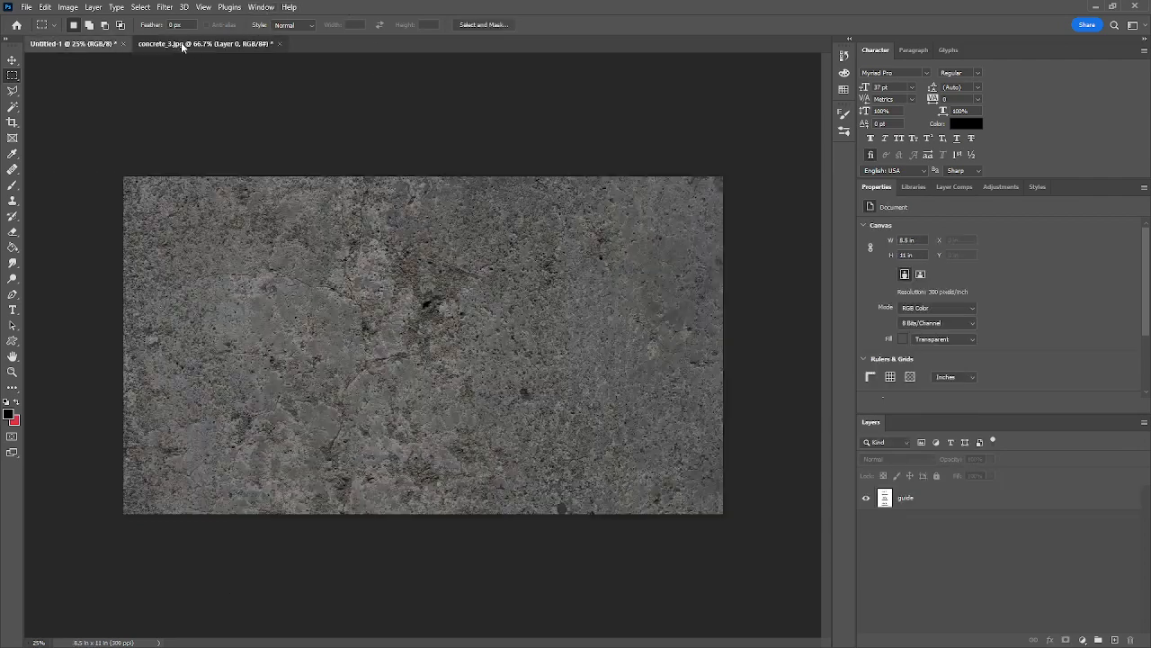
{"action": "left_click", "coordinate": [85, 42]}
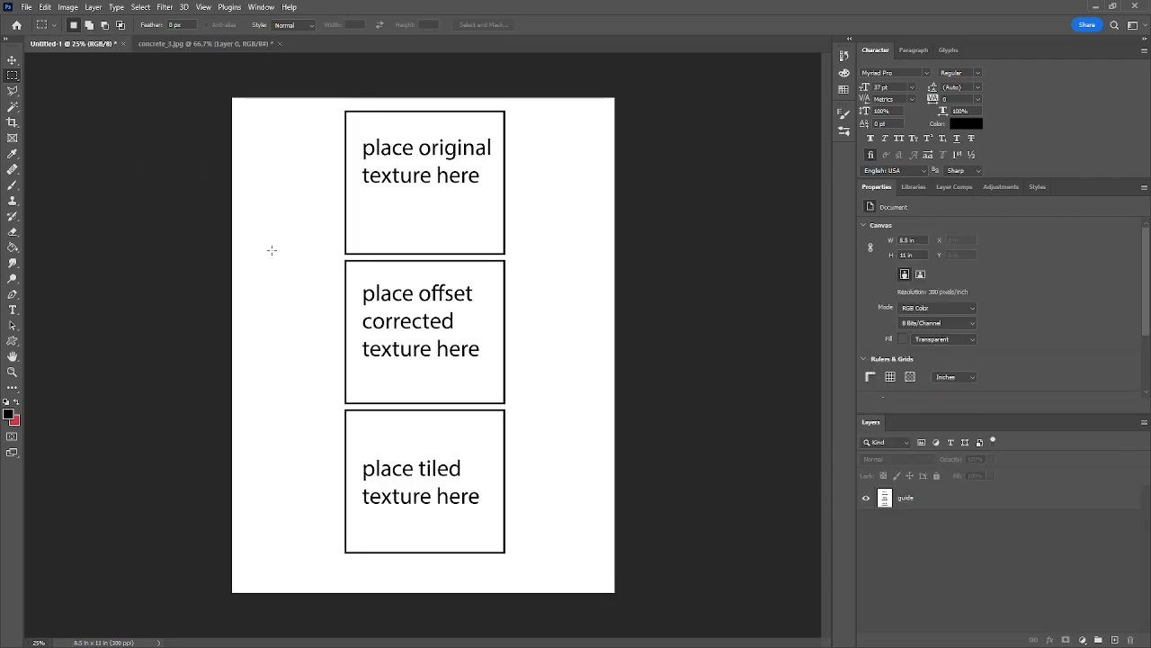
{"action": "left_click", "coordinate": [187, 45]}
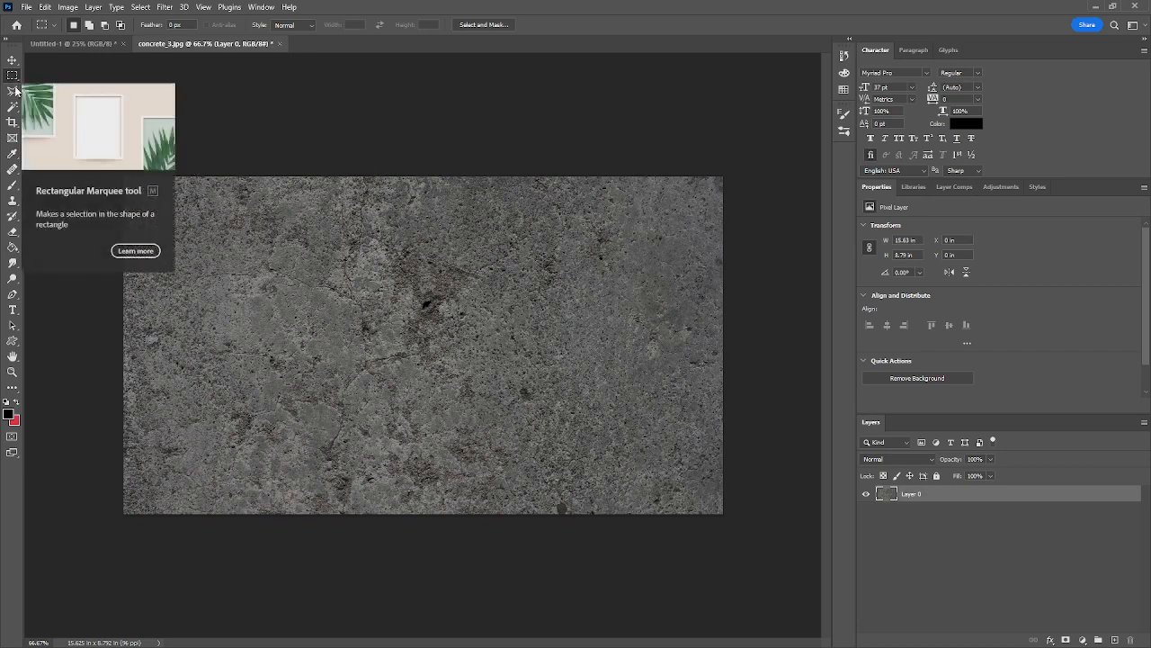
Step: Make a square marquee selection spanning the full image height, 8.79 in, and position it mid-image at about X 3.38 in
{"action": "left_click_drag", "start_coordinate": [106, 136], "coordinate": [618, 558], "text": "shift"}
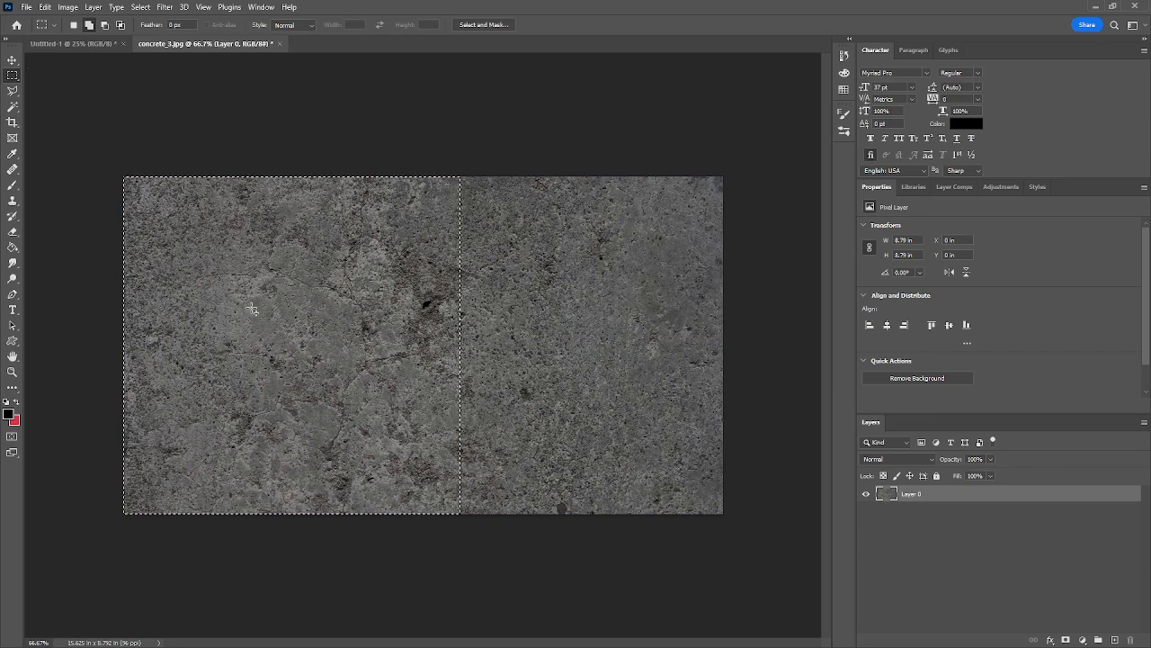
{"action": "left_click_drag", "start_coordinate": [248, 309], "coordinate": [548, 528], "text": "shift"}
{"action": "key", "text": "ctrl+z"}
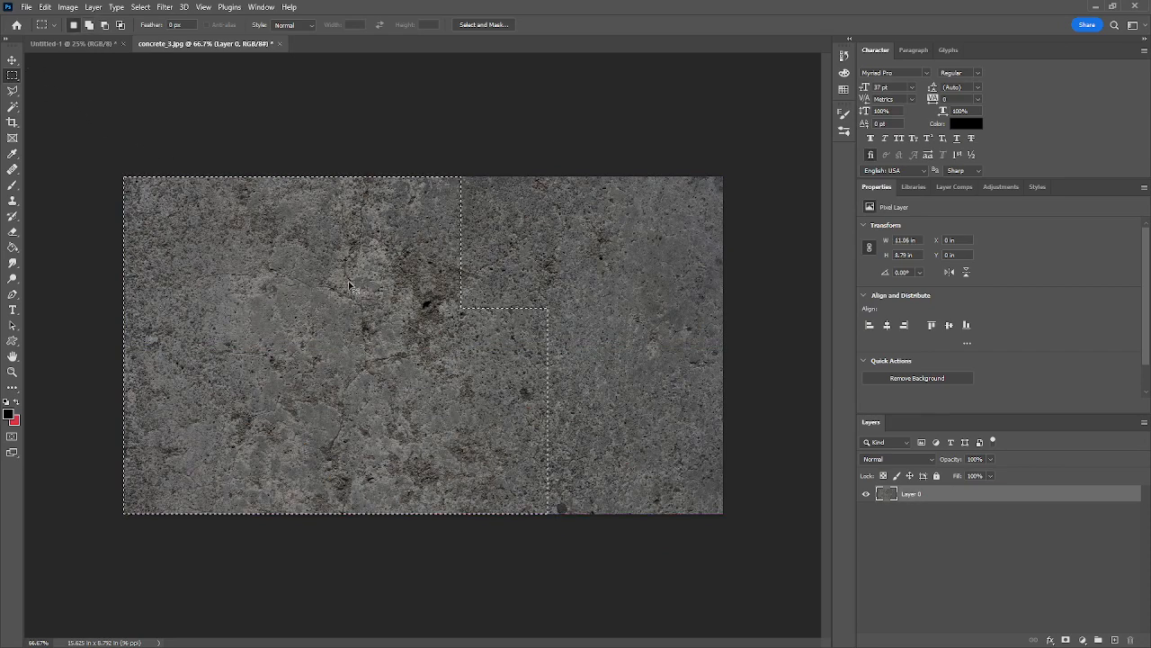
{"action": "left_click_drag", "start_coordinate": [301, 275], "coordinate": [377, 284]}
{"action": "left_click_drag", "start_coordinate": [472, 302], "coordinate": [412, 325]}
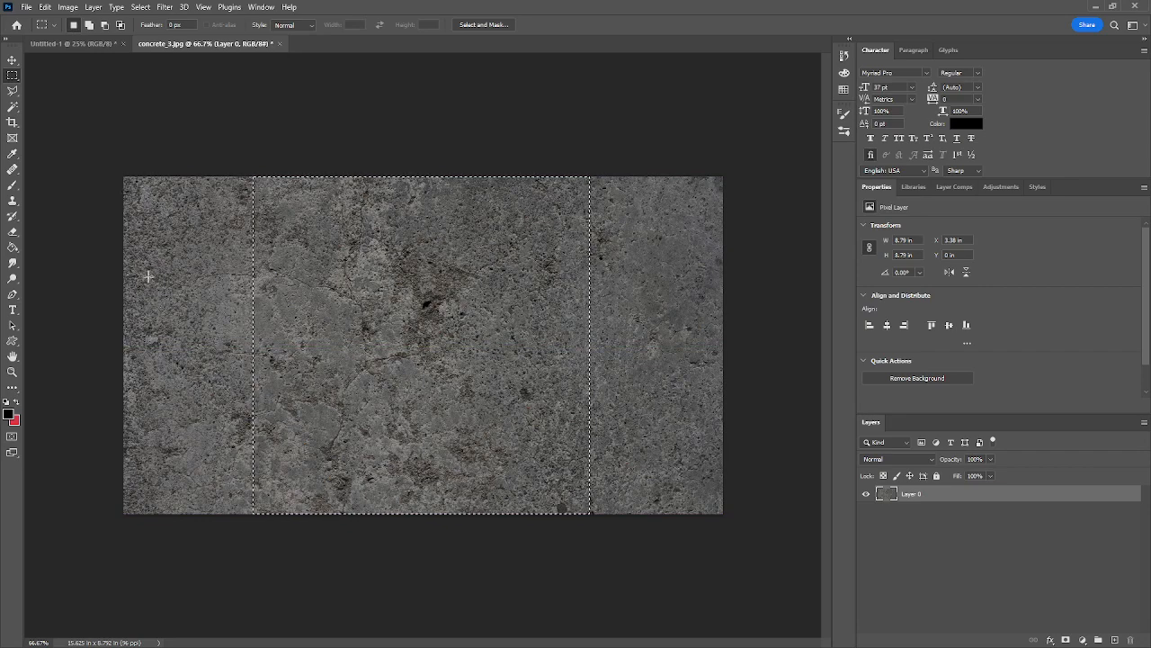
Step: Examine the concrete texture inside and on both sides of the square selection up close, and return to the full image
{"action": "scroll", "coordinate": [127, 318], "scroll_direction": "up", "scroll_amount": 7, "text": "alt"}
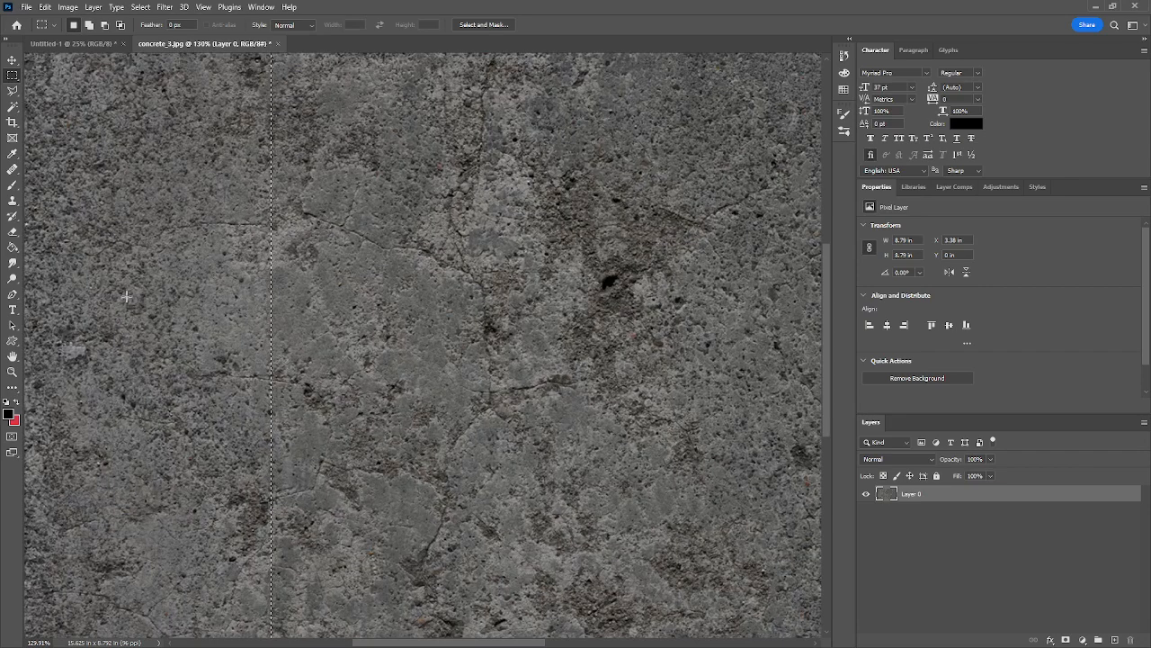
{"action": "left_click_drag", "start_coordinate": [124, 322], "coordinate": [406, 350]}
{"action": "left_click_drag", "start_coordinate": [670, 290], "coordinate": [624, 302]}
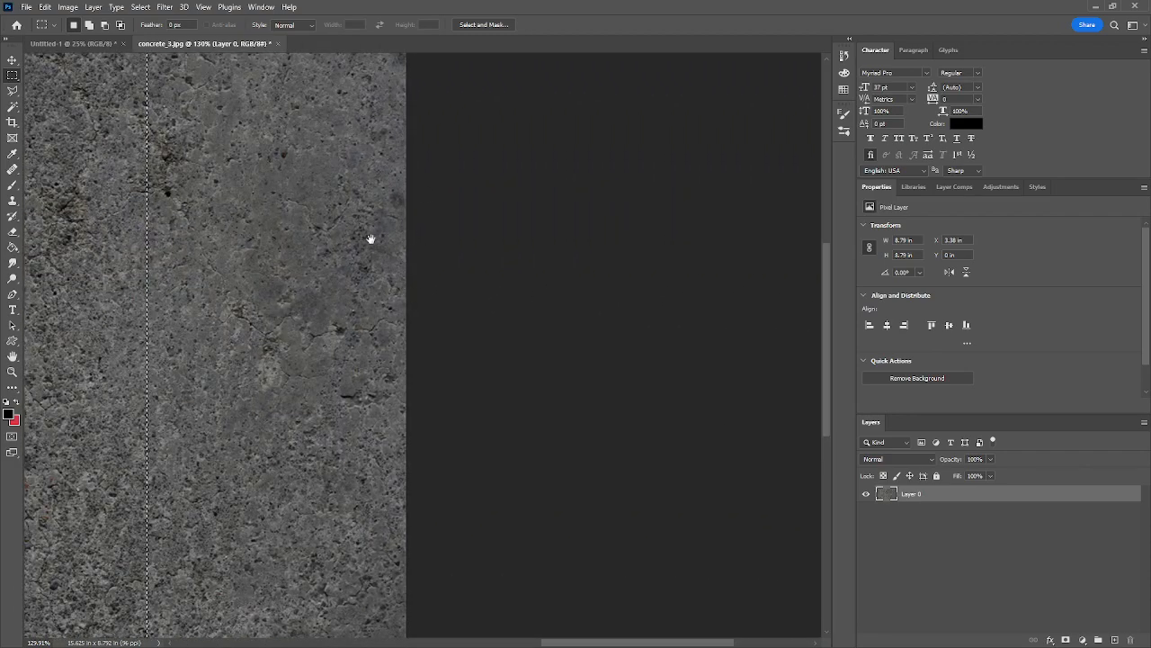
{"action": "left_click_drag", "start_coordinate": [298, 239], "coordinate": [632, 235]}
{"action": "left_click_drag", "start_coordinate": [288, 217], "coordinate": [566, 237]}
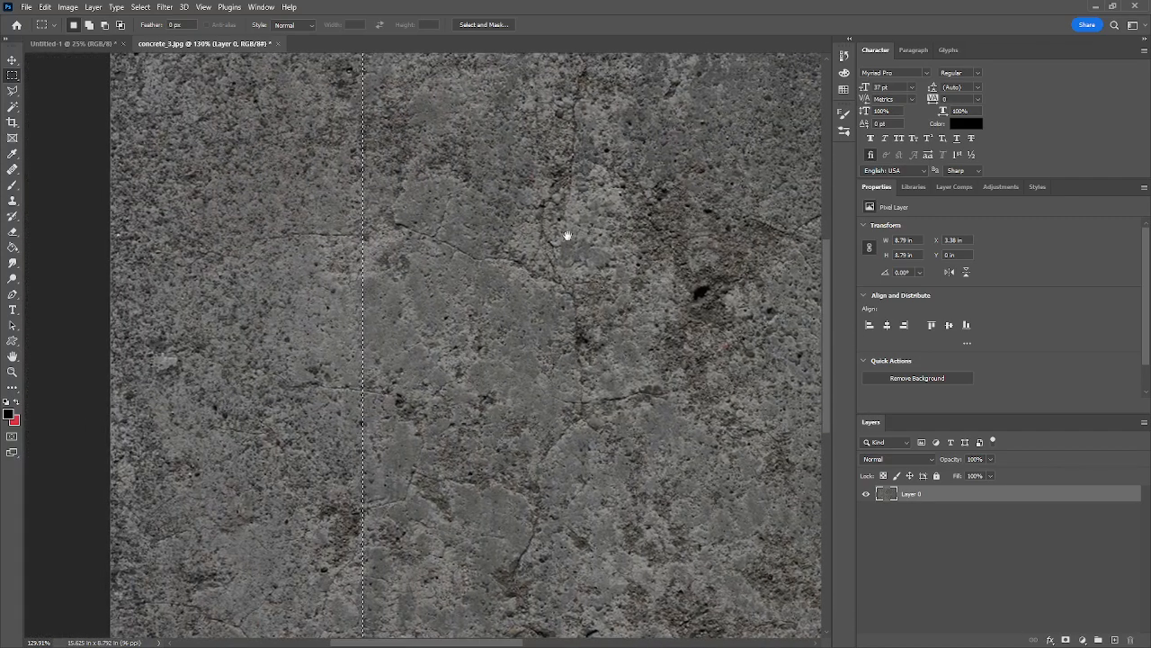
{"action": "left_click_drag", "start_coordinate": [319, 240], "coordinate": [185, 232]}
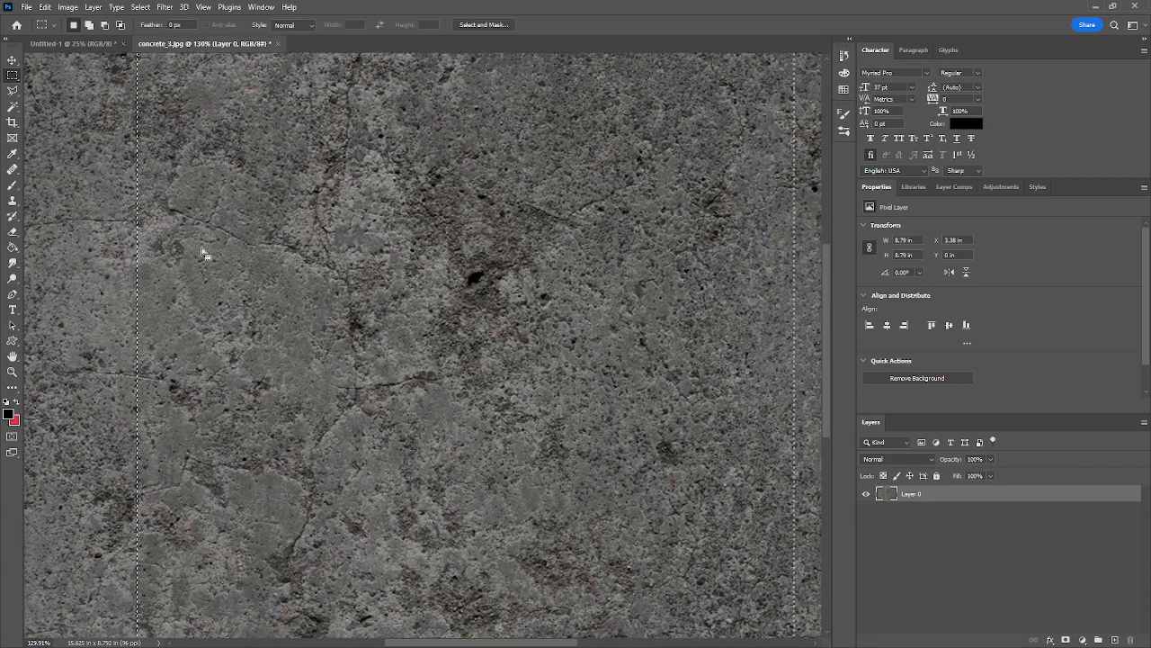
{"action": "key", "text": "ctrl+0"}
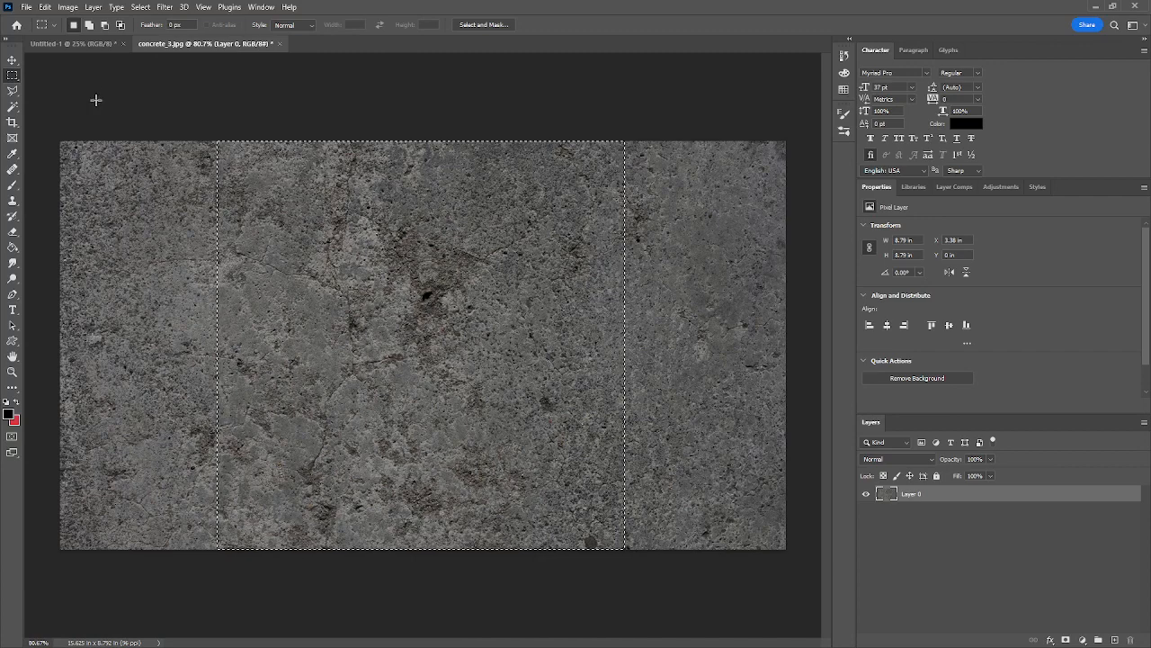
Step: Crop concrete_3.jpg to the square selection and deselect
{"action": "left_click", "coordinate": [72, 7]}
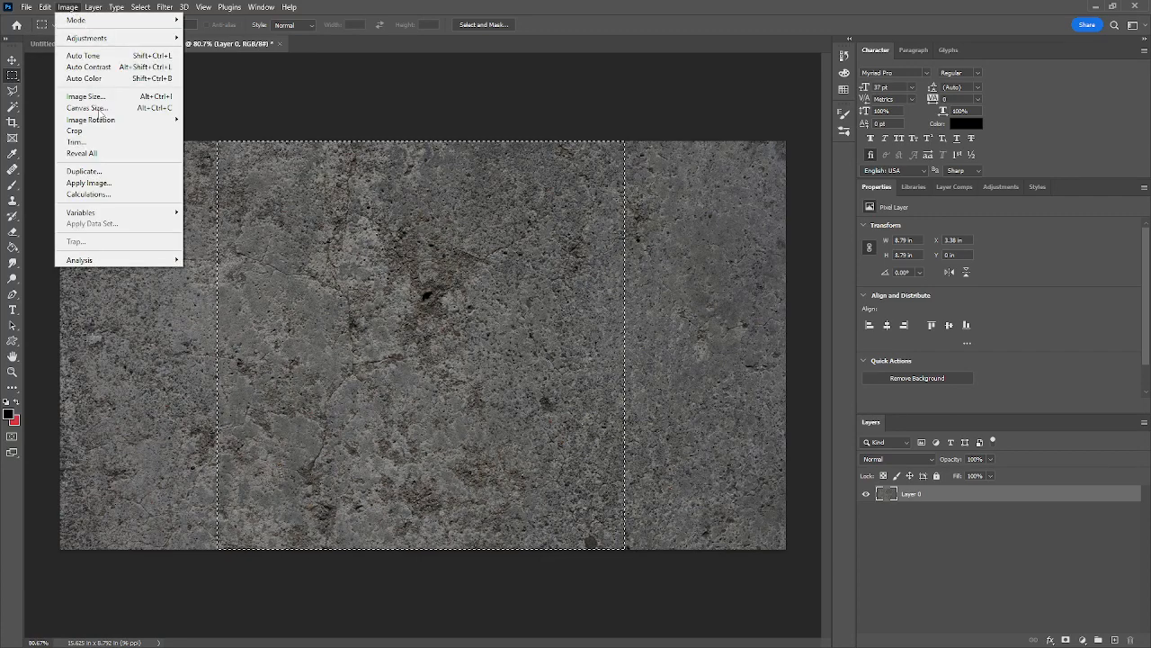
{"action": "left_click", "coordinate": [101, 130]}
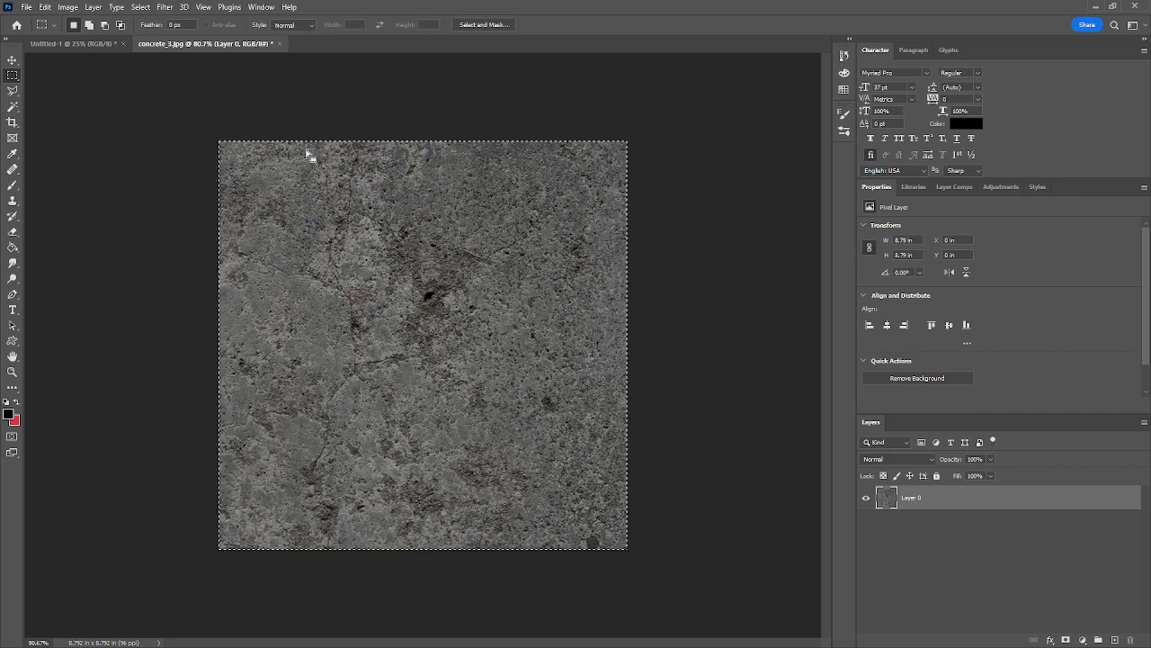
{"action": "key", "text": "ctrl+d"}
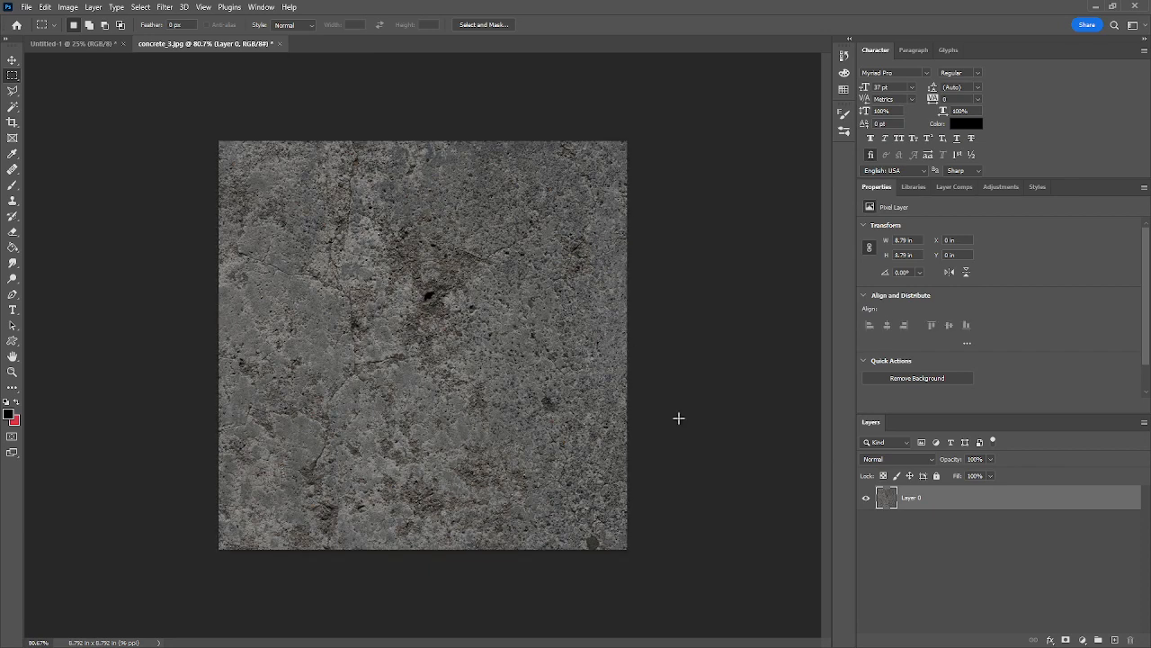
Step: Duplicate Layer 0 as "Layer 0 copy" within concrete_3.jpg and hide the original Layer 0
{"action": "right_click", "coordinate": [978, 503]}
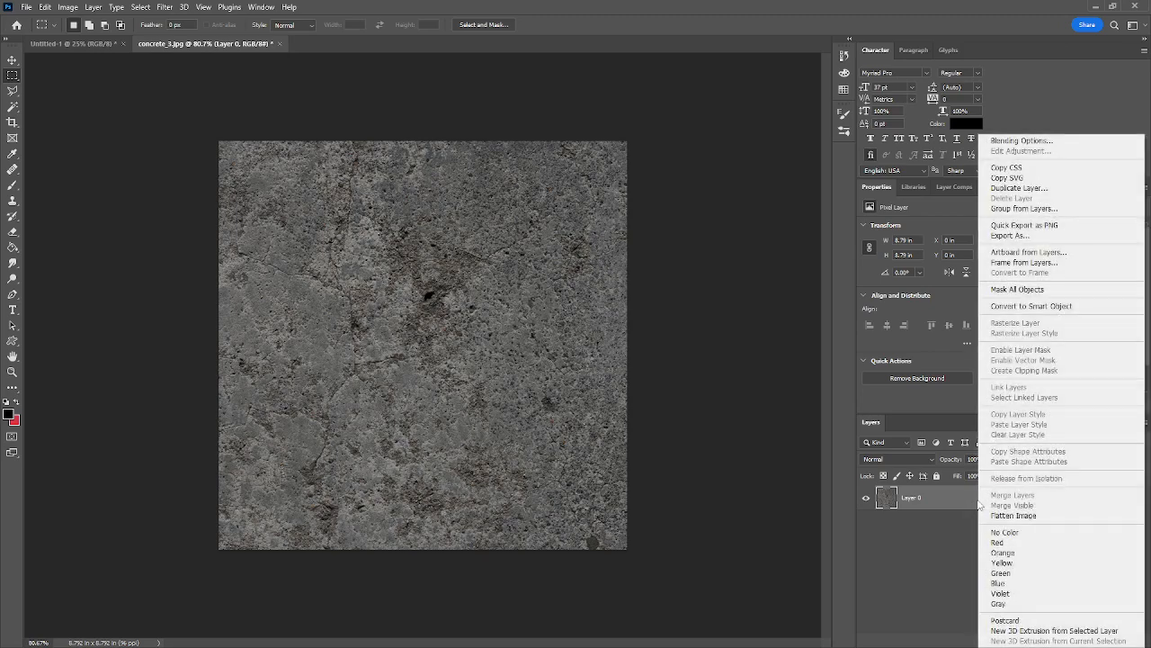
{"action": "left_click", "coordinate": [1031, 189]}
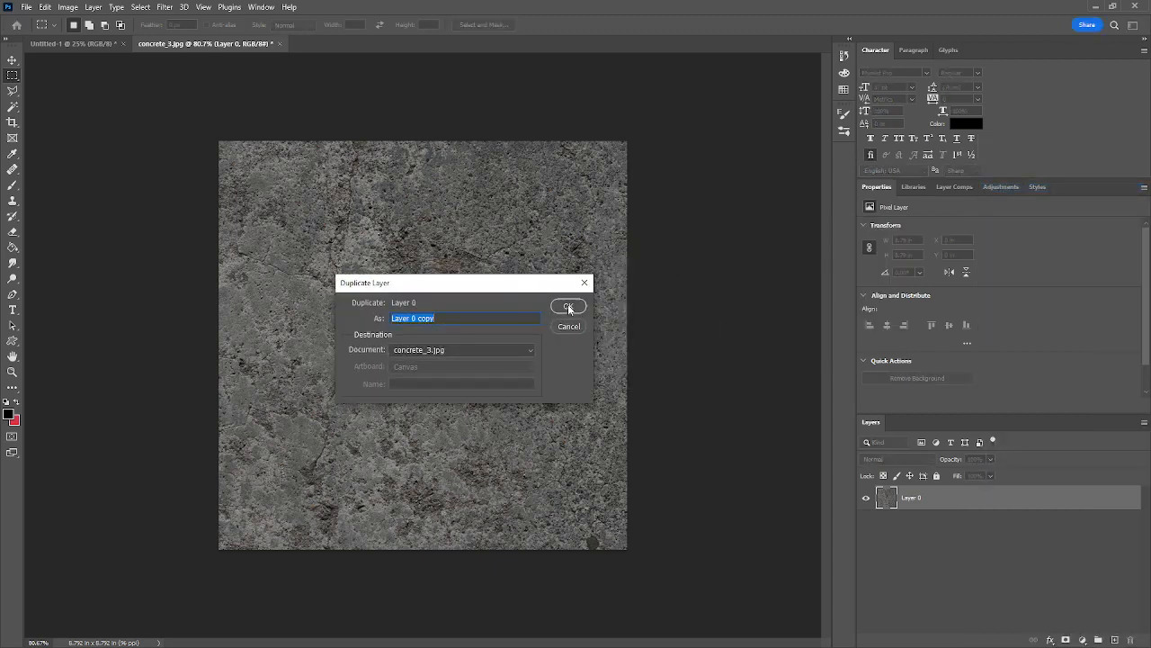
{"action": "left_click", "coordinate": [569, 307]}
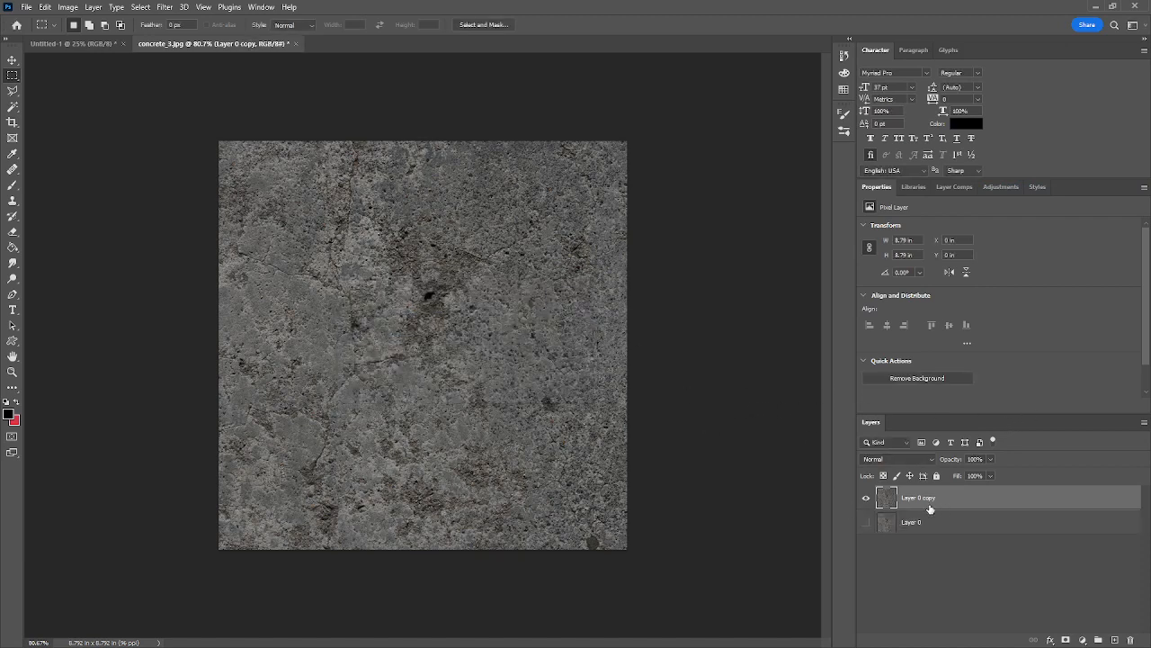
Step: Apply the Offset filter to Layer 0 copy with +406 pixels horizontally and +406 pixels vertically, using Wrap Around
{"action": "left_click", "coordinate": [260, 7]}
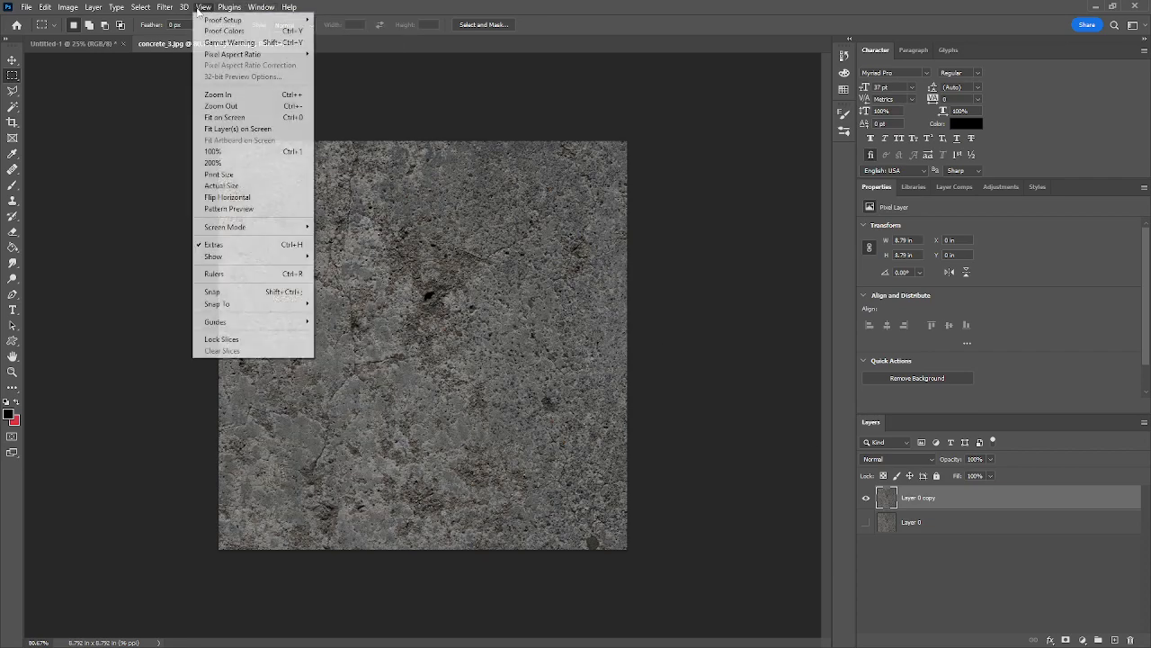
{"action": "mouse_move", "coordinate": [160, 11]}
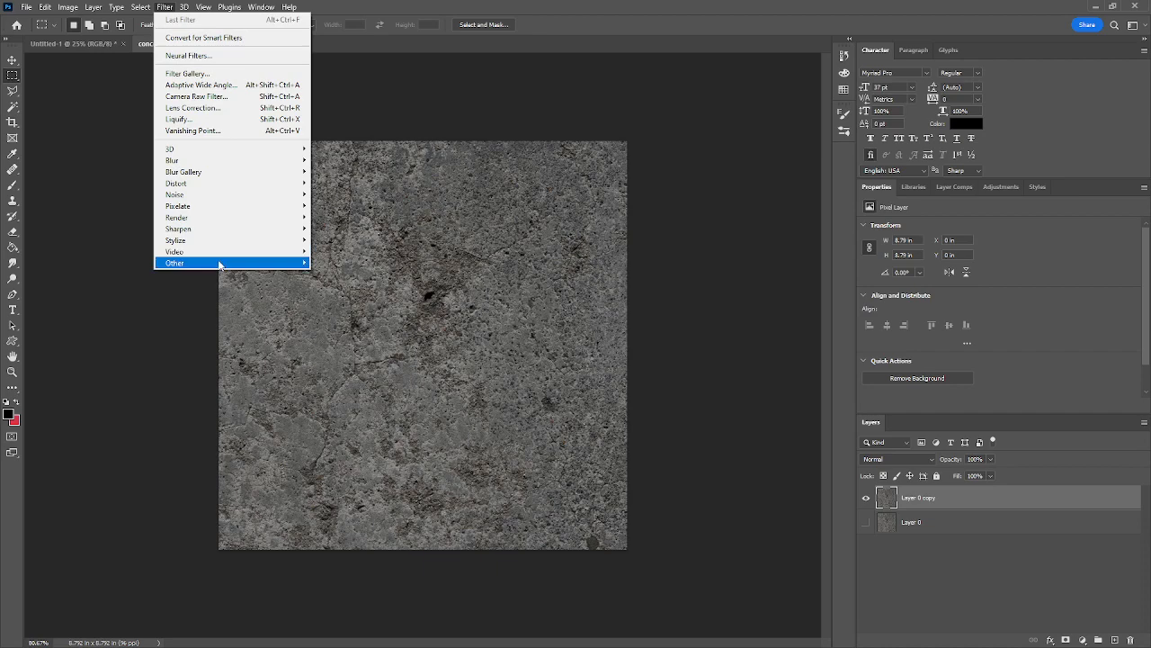
{"action": "mouse_move", "coordinate": [222, 262]}
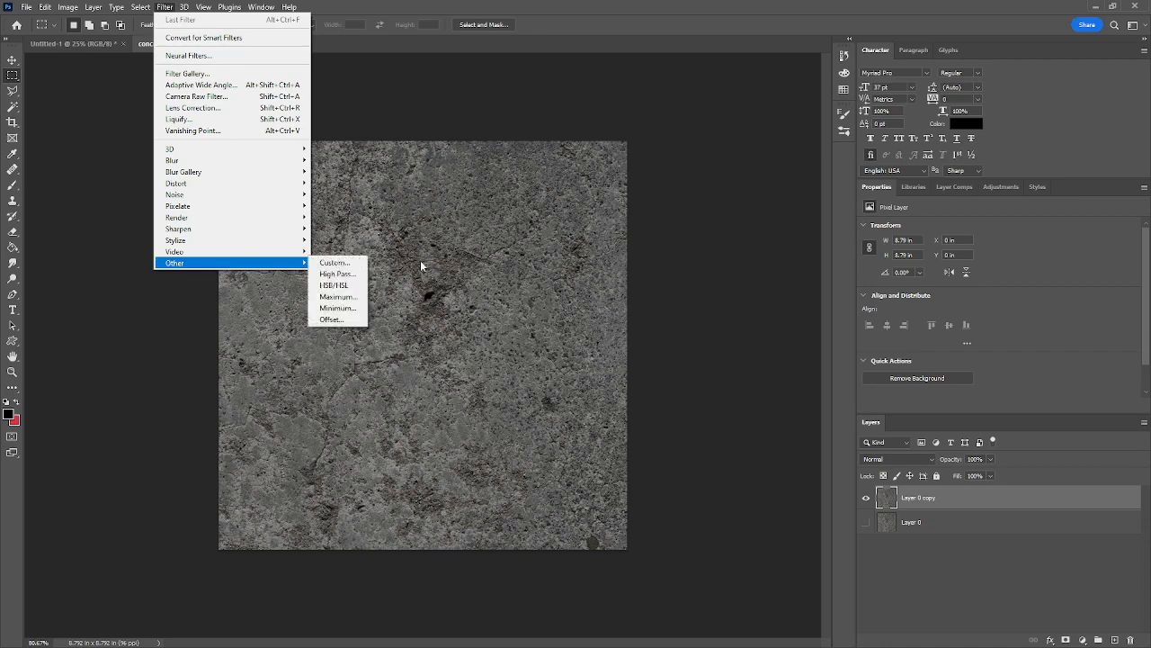
{"action": "left_click", "coordinate": [333, 319]}
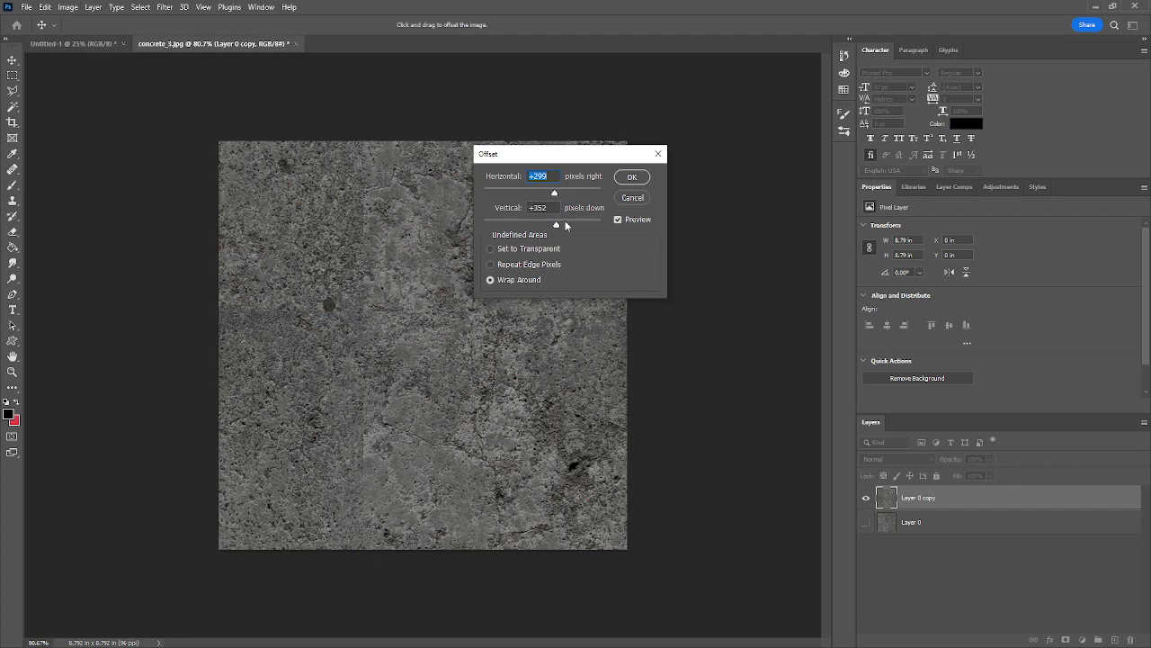
{"action": "left_click_drag", "start_coordinate": [554, 194], "coordinate": [559, 230]}
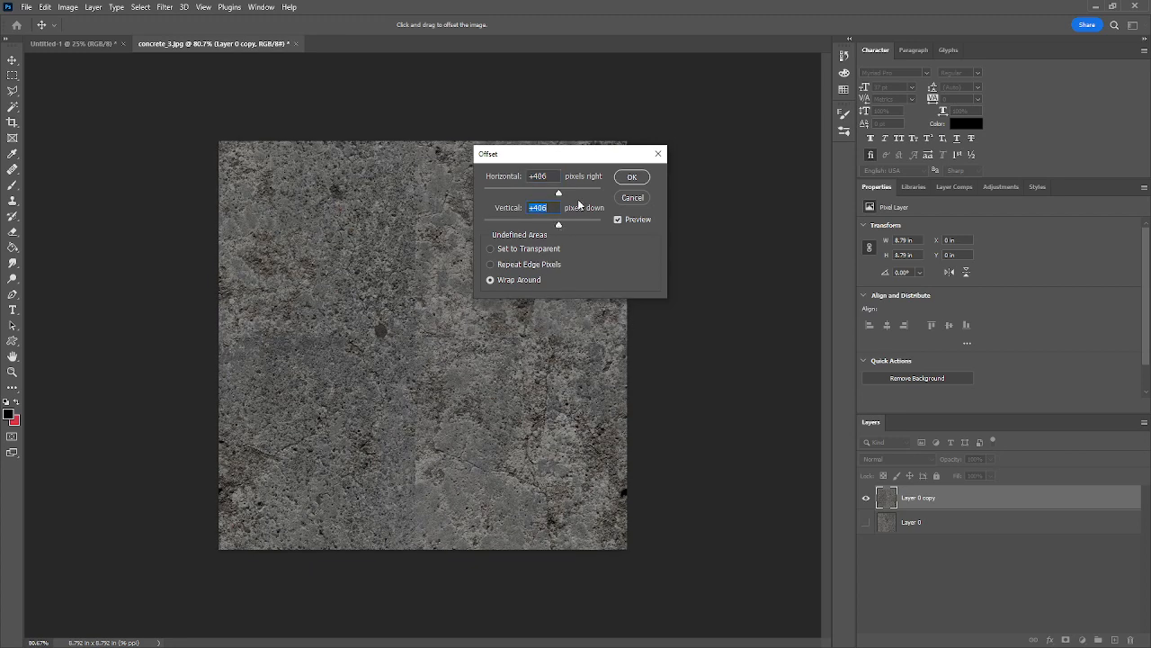
{"action": "left_click", "coordinate": [630, 177]}
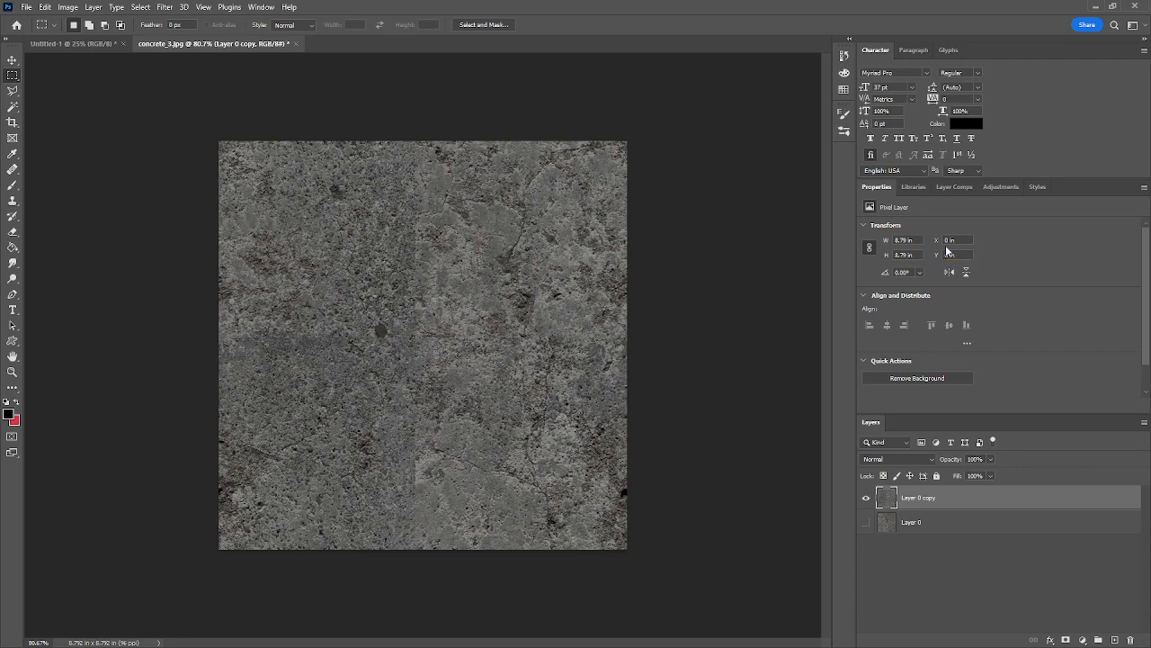
Step: Undo the offset, float the concrete_3.jpg window, and copy its texture layer into the "place original" box in Untitled-1
{"action": "key", "text": "ctrl+z"}
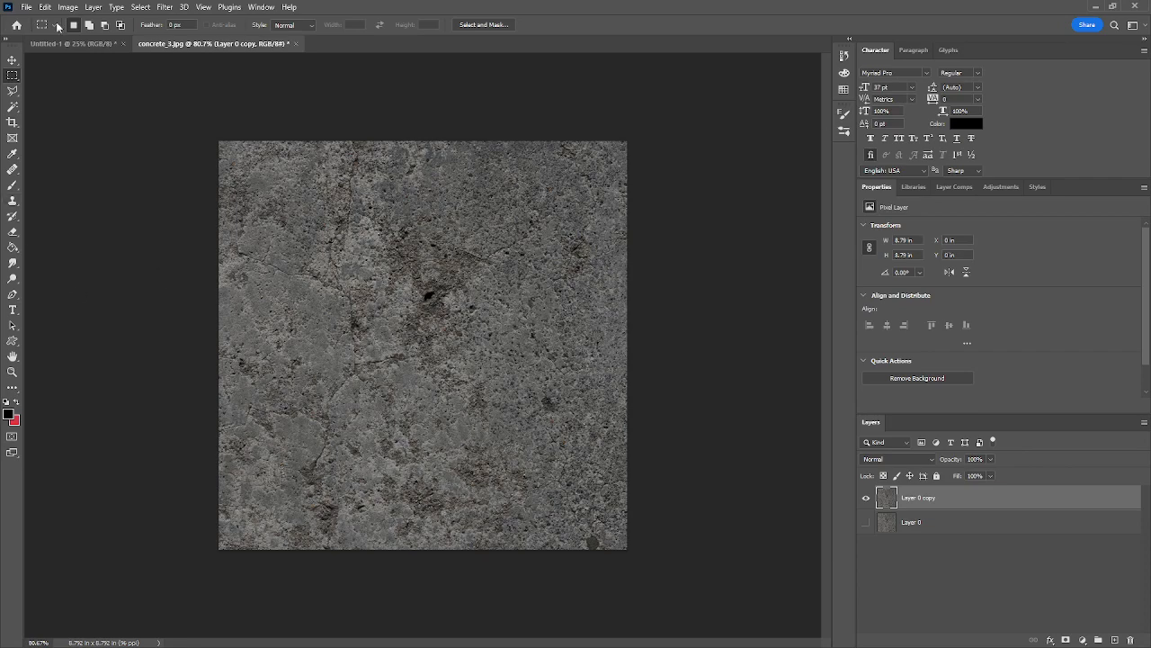
{"action": "left_click_drag", "start_coordinate": [173, 47], "coordinate": [342, 171]}
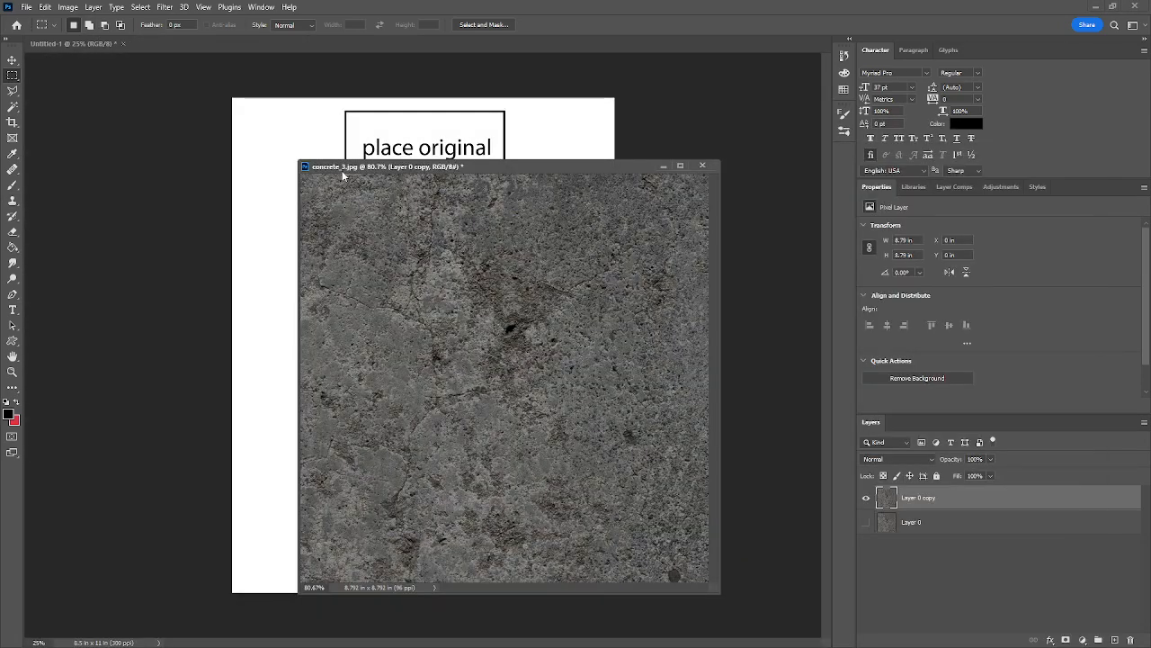
{"action": "left_click", "coordinate": [11, 59]}
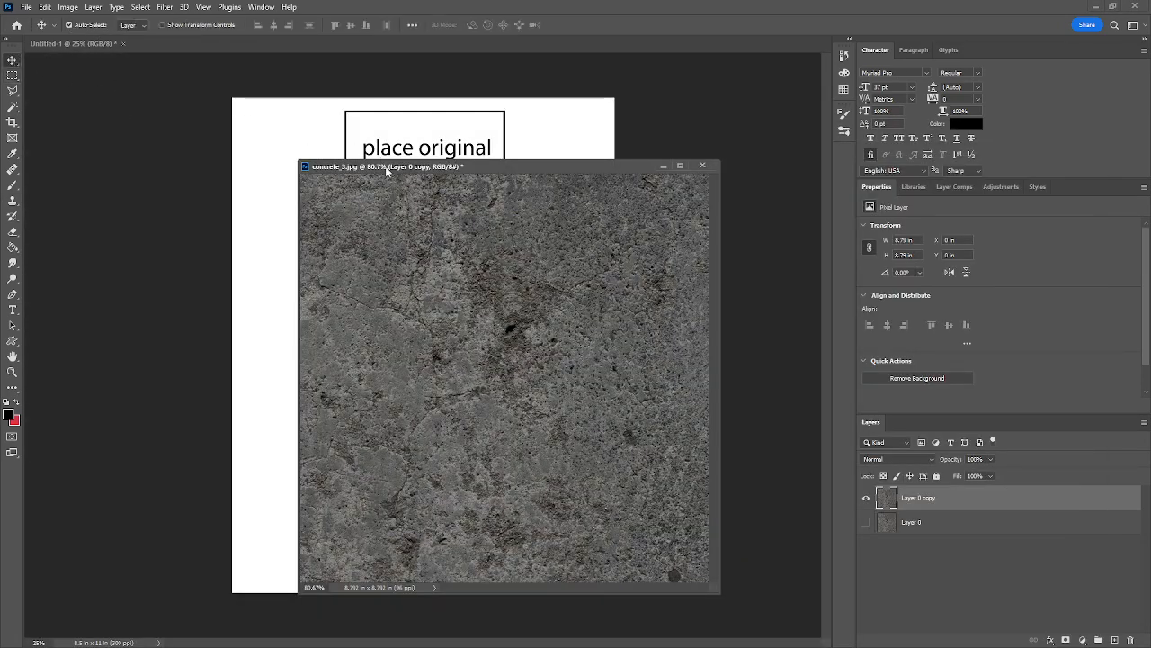
{"action": "left_click_drag", "start_coordinate": [387, 170], "coordinate": [733, 133]}
{"action": "left_click_drag", "start_coordinate": [753, 207], "coordinate": [403, 176]}
Step: Scale up the copied concrete texture to nearly fill the "place original" box and center it there
{"action": "key", "text": "ctrl+t"}
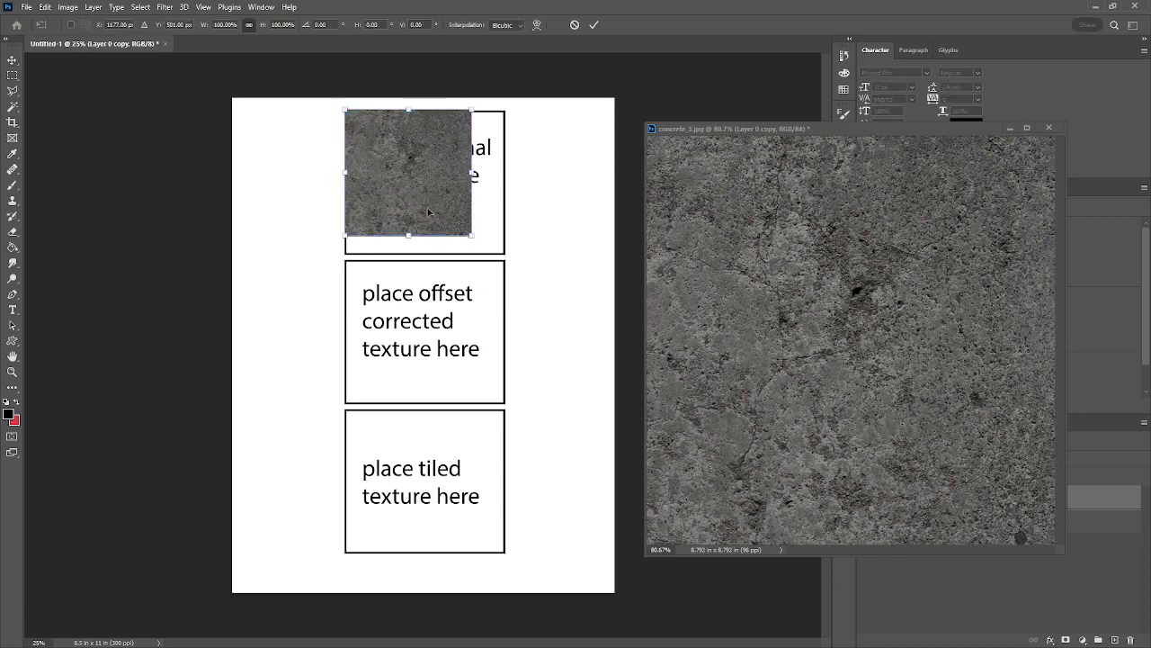
{"action": "left_click_drag", "start_coordinate": [470, 233], "coordinate": [489, 236]}
{"action": "left_click_drag", "start_coordinate": [487, 180], "coordinate": [457, 176]}
{"action": "key", "text": "Return"}
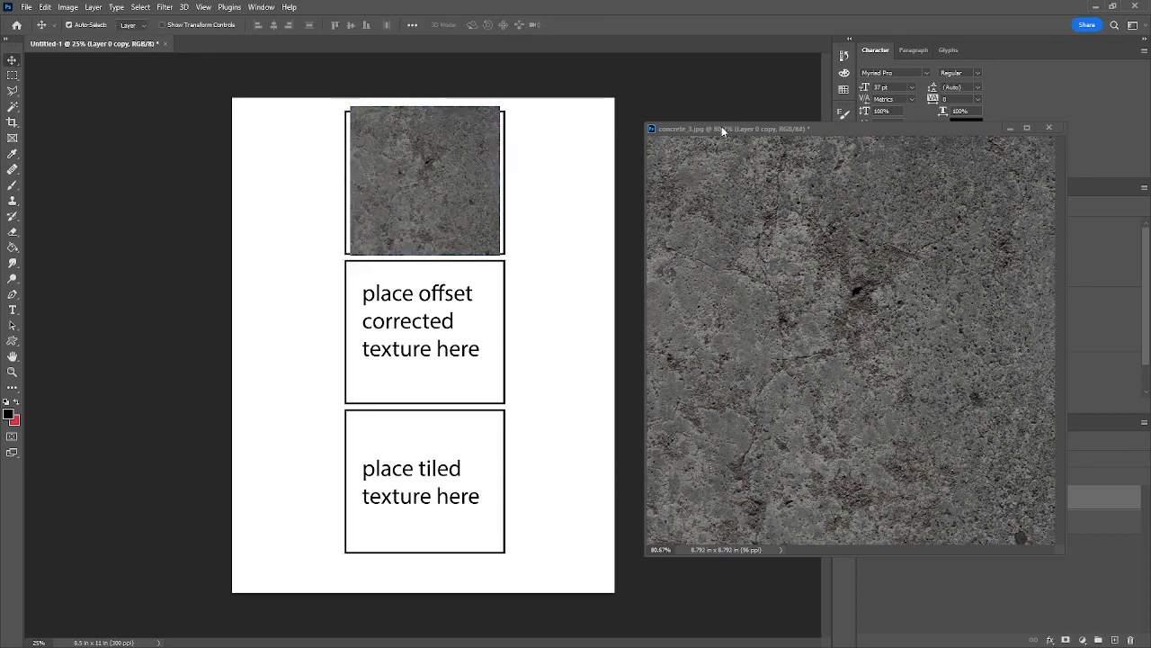
Step: Dock the concrete_3.jpg window again and reapply the last Offset filter to Layer 0 copy
{"action": "left_click_drag", "start_coordinate": [722, 129], "coordinate": [340, 47]}
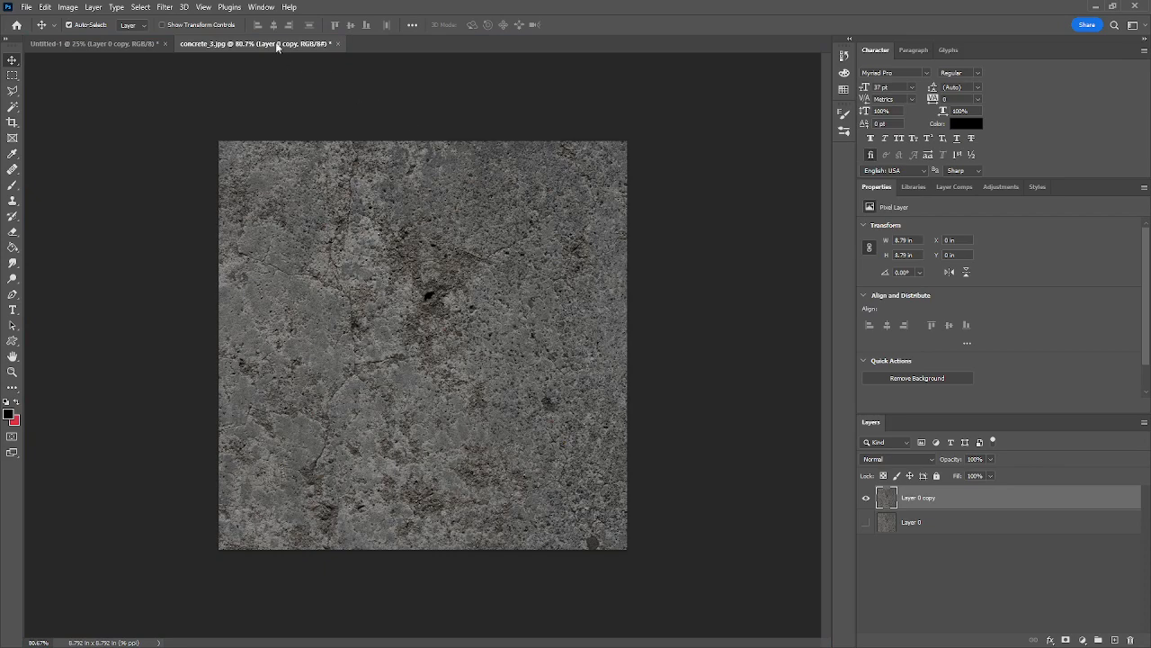
{"action": "left_click", "coordinate": [166, 7]}
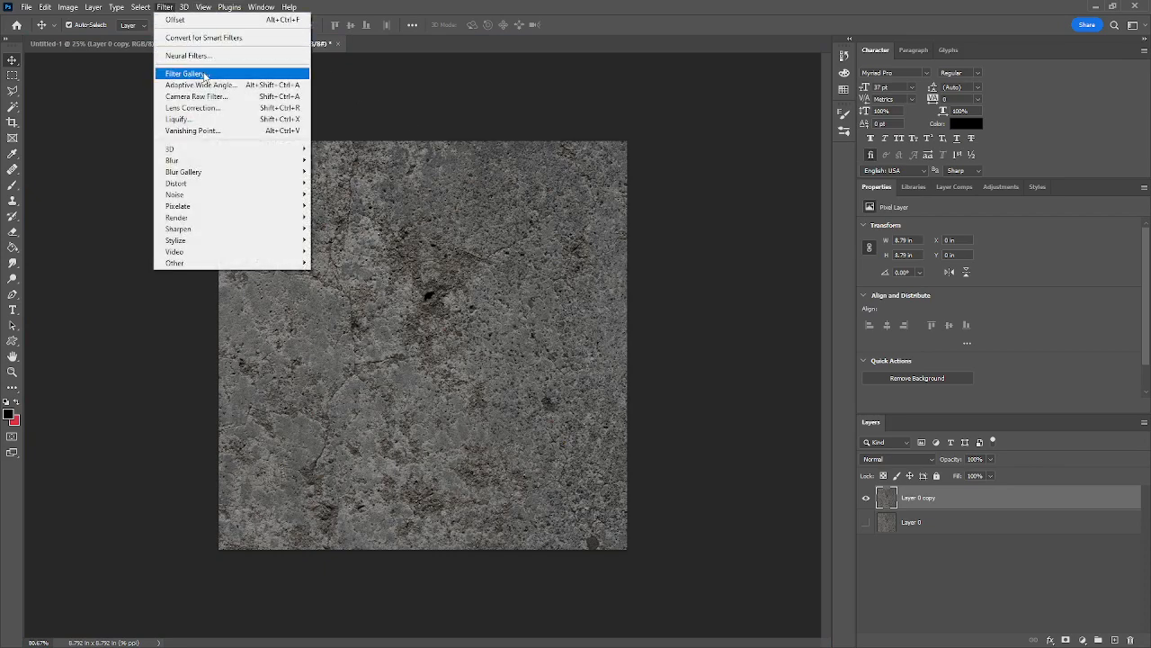
{"action": "left_click", "coordinate": [193, 20]}
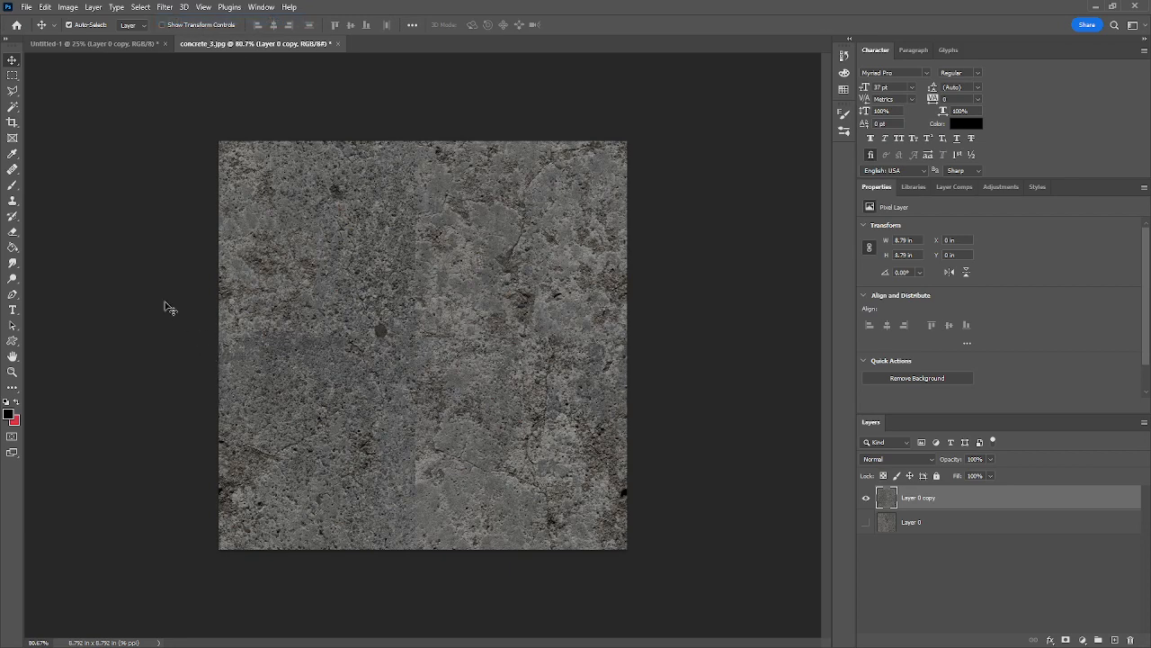
Step: Clone Stamp nearby concrete over the lower part of the vertical seam, around the crack, using the hard 45 px brush
{"action": "left_click", "coordinate": [12, 201]}
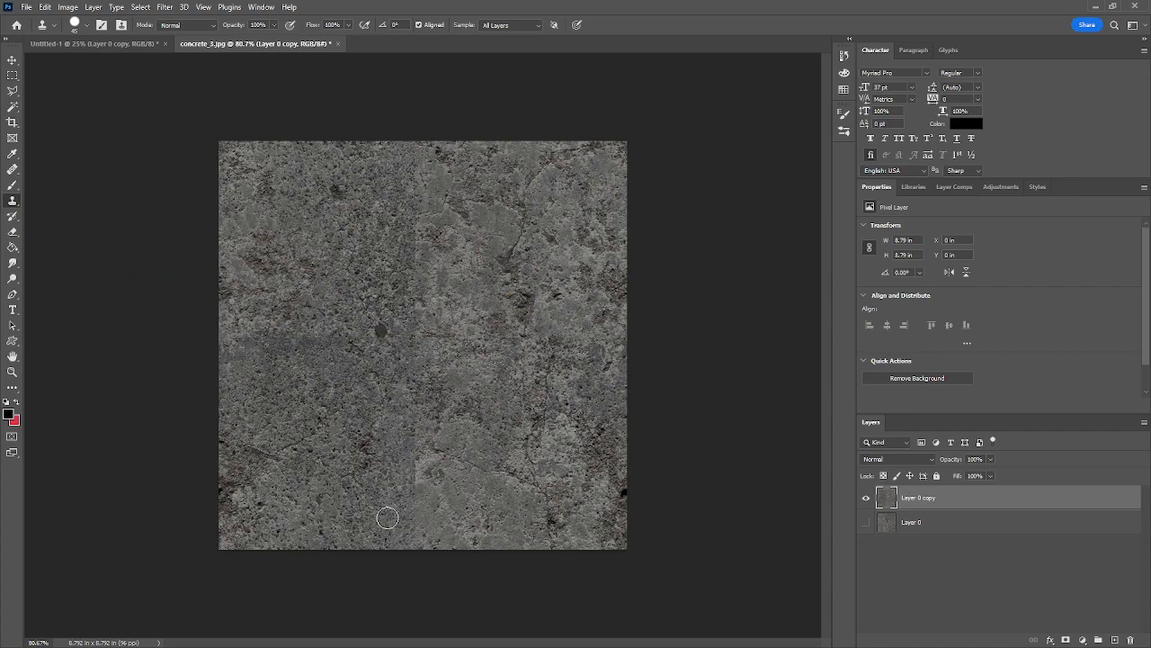
{"action": "scroll", "coordinate": [411, 497], "scroll_direction": "up", "scroll_amount": 2, "text": "alt"}
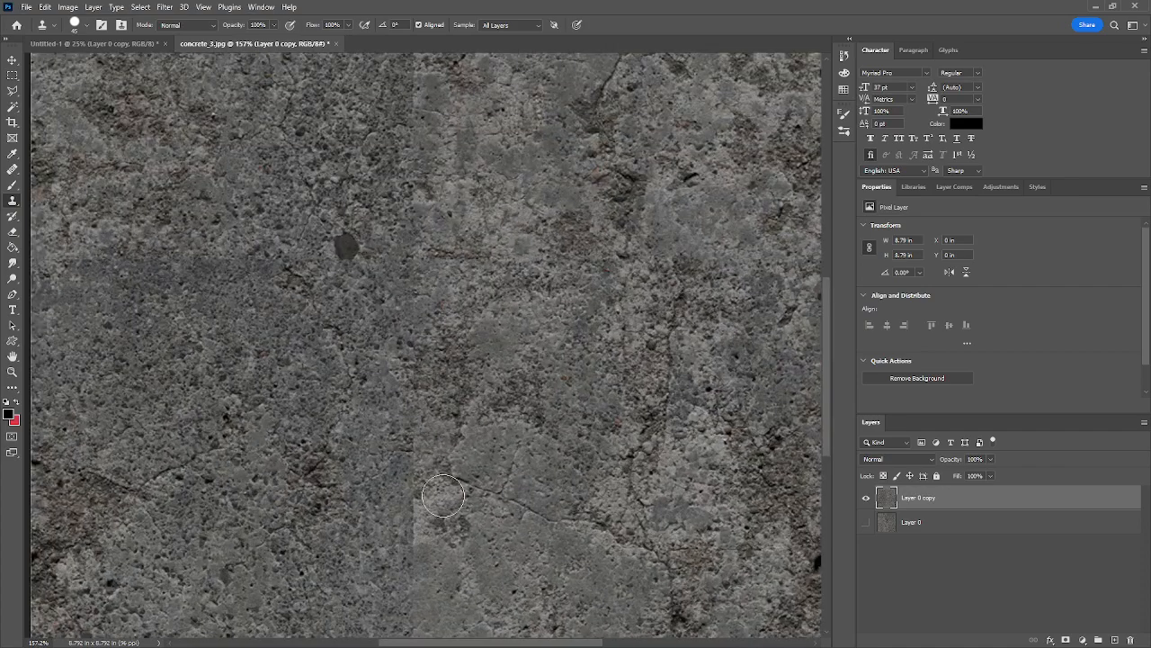
{"action": "scroll", "coordinate": [384, 542], "scroll_direction": "up", "scroll_amount": 3, "text": "alt"}
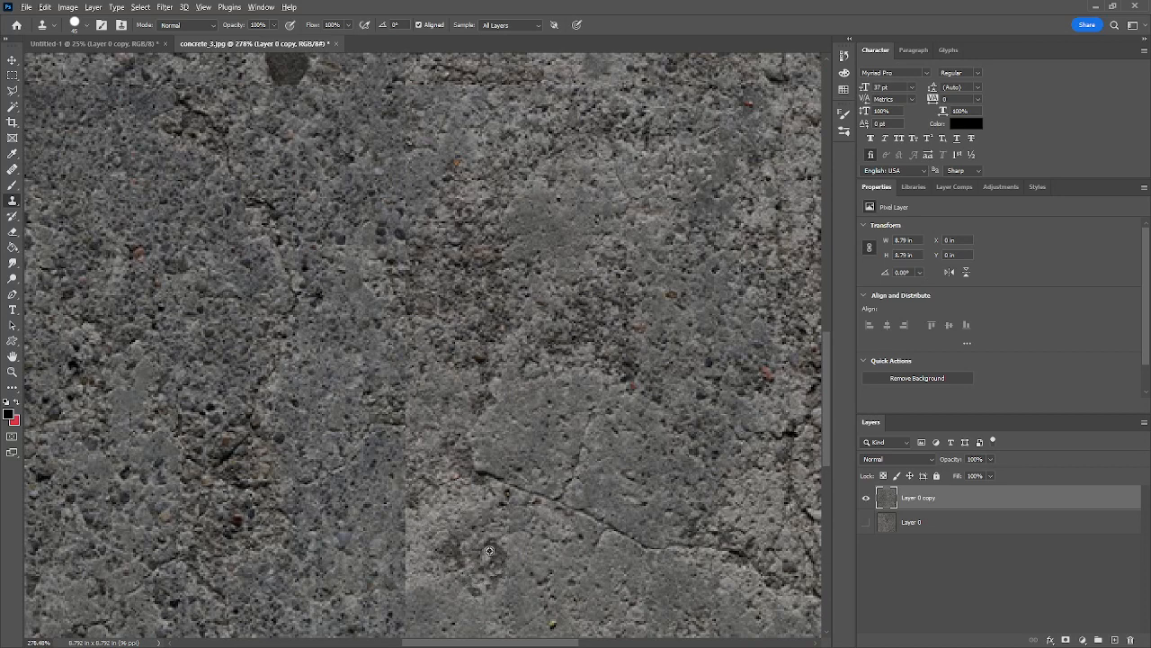
{"action": "left_click", "coordinate": [497, 541], "text": "alt"}
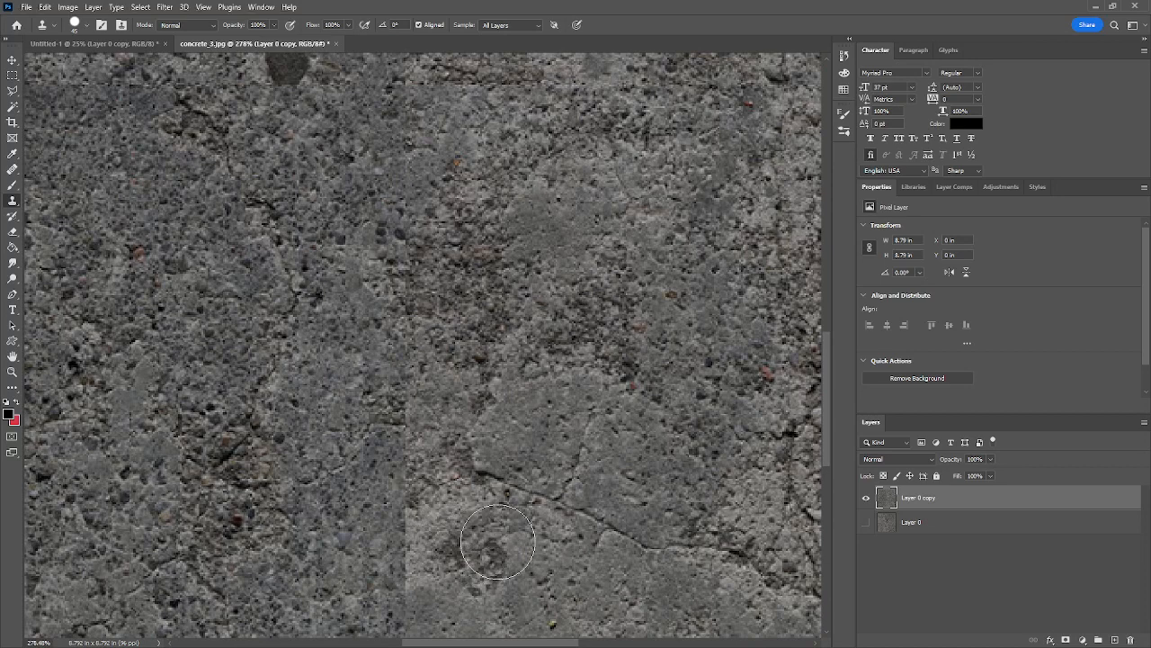
{"action": "mouse_move", "coordinate": [430, 560]}
{"action": "left_mouse_down"}
{"action": "mouse_move", "coordinate": [488, 551]}
{"action": "mouse_move", "coordinate": [465, 497]}
{"action": "mouse_move", "coordinate": [405, 530]}
{"action": "mouse_move", "coordinate": [404, 567]}
{"action": "mouse_move", "coordinate": [405, 471]}
{"action": "mouse_move", "coordinate": [426, 413]}
{"action": "left_mouse_up"}
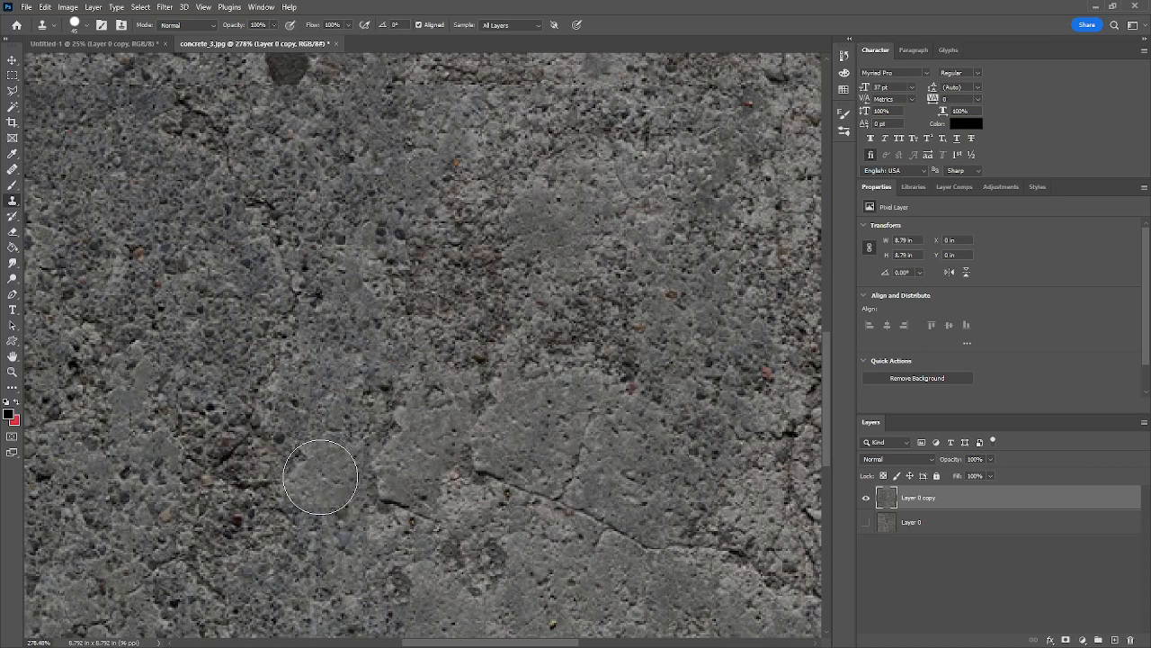
{"action": "left_click_drag", "start_coordinate": [396, 481], "coordinate": [502, 448]}
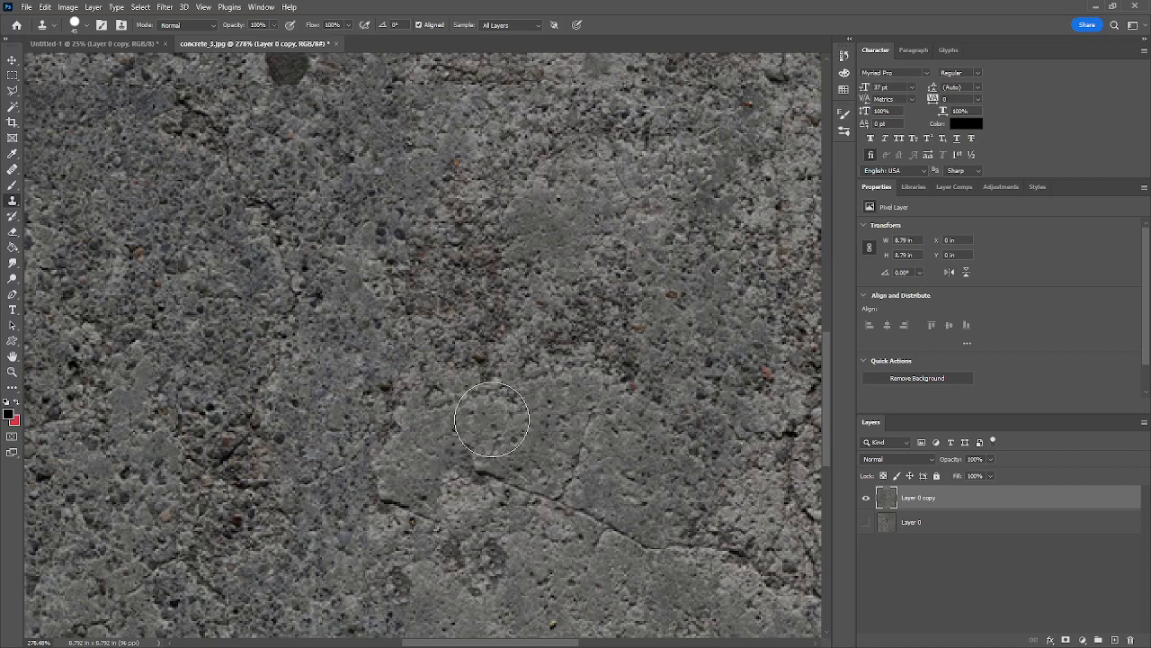
Step: Switch the Clone Stamp to the Soft Round brush and blend the lower half of the vertical seam
{"action": "right_click", "coordinate": [490, 417]}
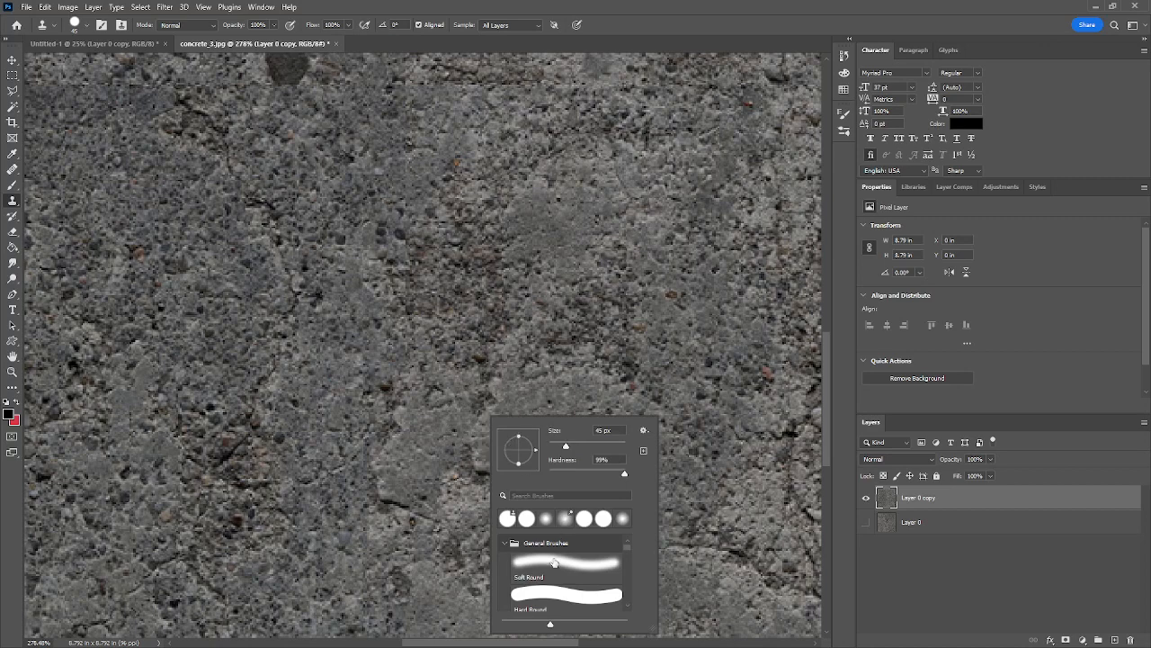
{"action": "left_click", "coordinate": [551, 561]}
{"action": "left_click", "coordinate": [380, 517]}
{"action": "mouse_move", "coordinate": [386, 517]}
{"action": "left_mouse_down"}
{"action": "mouse_move", "coordinate": [380, 433]}
{"action": "mouse_move", "coordinate": [394, 406]}
{"action": "mouse_move", "coordinate": [380, 382]}
{"action": "left_mouse_up"}
{"action": "mouse_move", "coordinate": [383, 323]}
{"action": "left_mouse_down"}
{"action": "mouse_move", "coordinate": [368, 286]}
{"action": "mouse_move", "coordinate": [381, 200]}
{"action": "mouse_move", "coordinate": [395, 252]}
{"action": "mouse_move", "coordinate": [356, 465]}
{"action": "mouse_move", "coordinate": [368, 609]}
{"action": "left_mouse_up"}
{"action": "scroll", "coordinate": [387, 558], "scroll_direction": "down", "scroll_amount": 2}
{"action": "scroll", "coordinate": [416, 472], "scroll_direction": "down", "scroll_amount": 5, "text": "alt"}
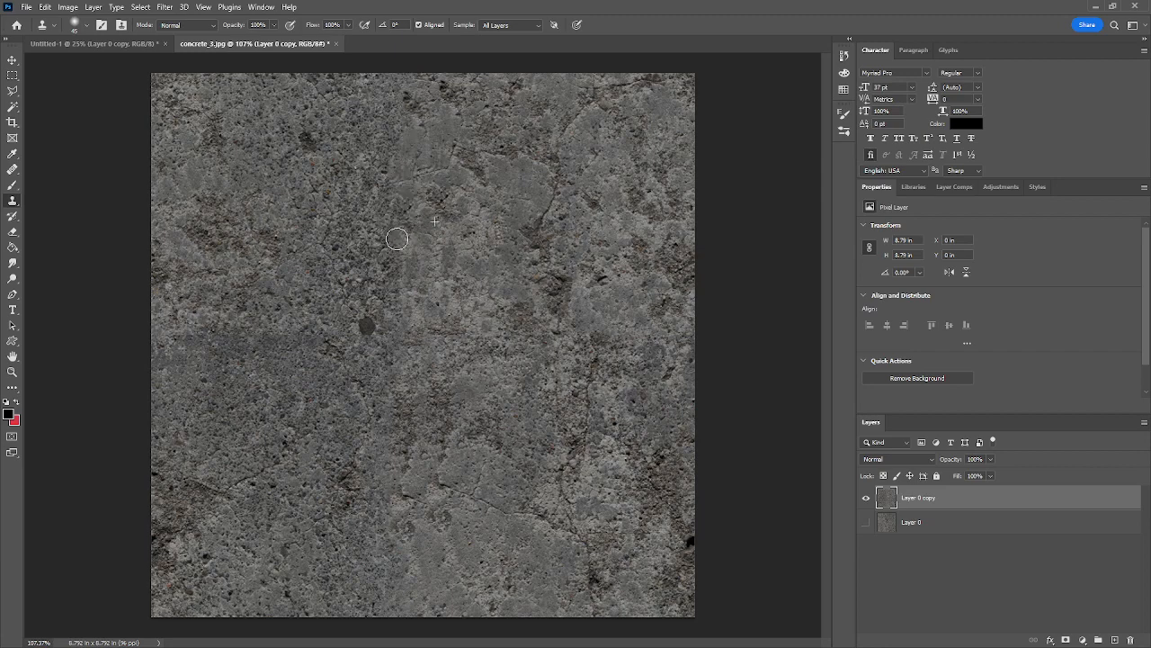
Step: Clone concrete over the vertical seam near the image center and the left half of the horizontal seam, covering the dark round spot
{"action": "mouse_move", "coordinate": [405, 259]}
{"action": "left_mouse_down"}
{"action": "mouse_move", "coordinate": [394, 283]}
{"action": "mouse_move", "coordinate": [404, 349]}
{"action": "left_mouse_up"}
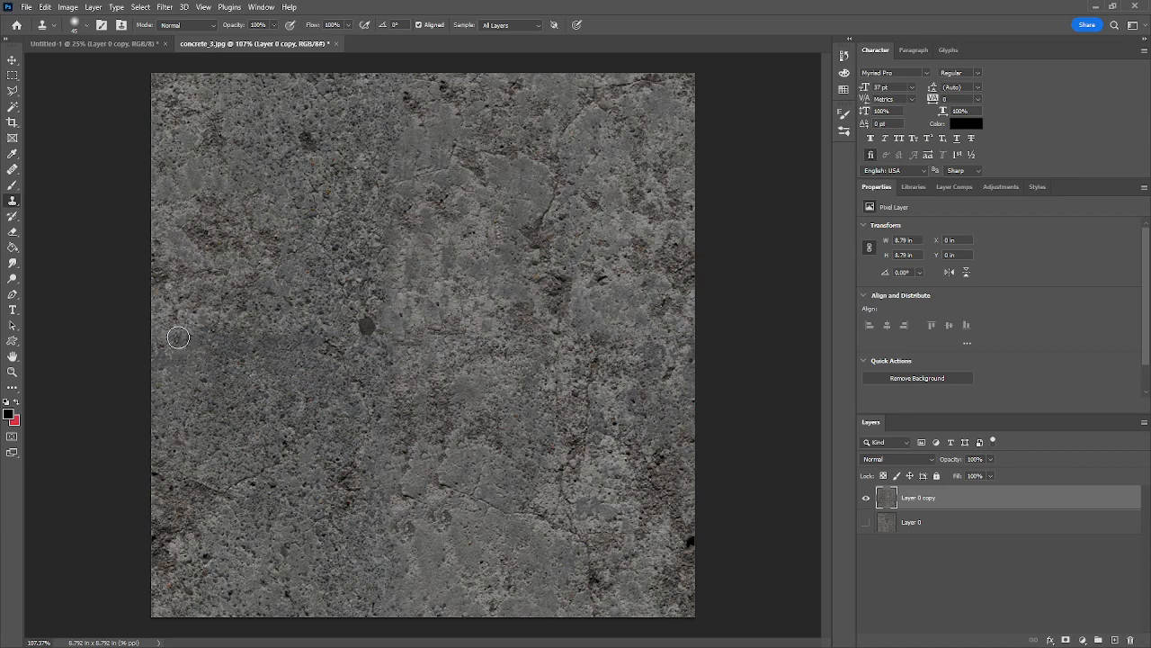
{"action": "left_click", "coordinate": [173, 303], "text": "alt"}
{"action": "mouse_move", "coordinate": [170, 328]}
{"action": "left_mouse_down"}
{"action": "mouse_move", "coordinate": [302, 334]}
{"action": "mouse_move", "coordinate": [366, 323]}
{"action": "left_mouse_up"}
{"action": "left_click", "coordinate": [403, 287], "text": "alt"}
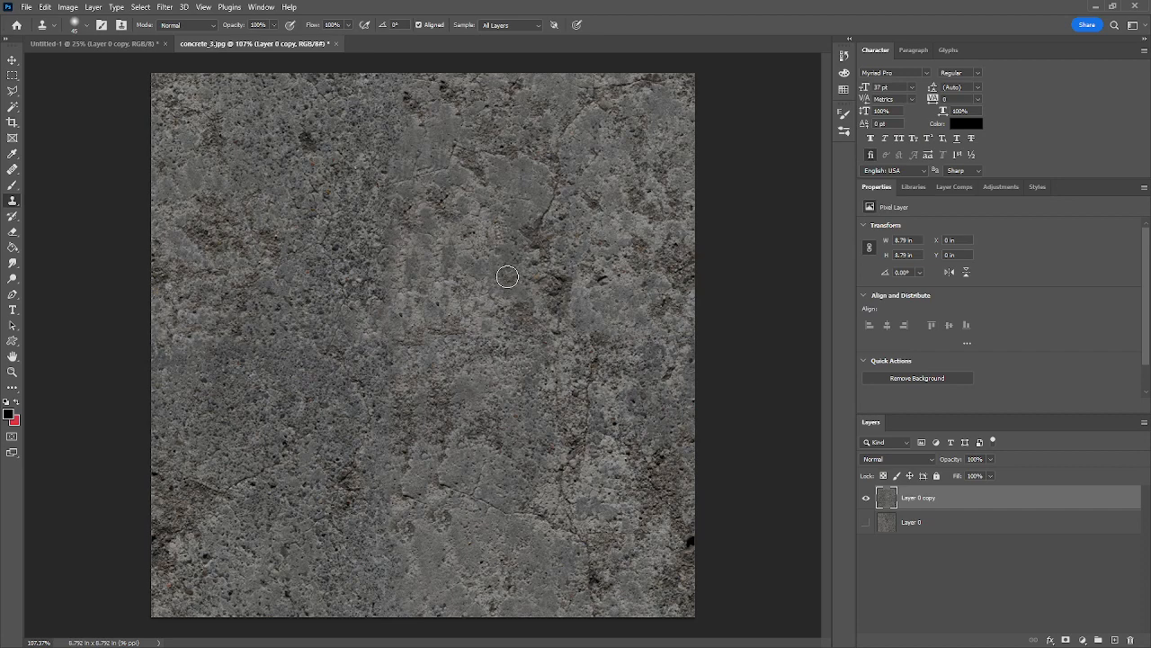
Step: Clone concrete over the right half of the horizontal seam and blend the seam across the image width
{"action": "left_click", "coordinate": [407, 314], "text": "alt"}
{"action": "mouse_move", "coordinate": [410, 327]}
{"action": "left_mouse_down"}
{"action": "mouse_move", "coordinate": [553, 347]}
{"action": "mouse_move", "coordinate": [590, 331]}
{"action": "mouse_move", "coordinate": [686, 338]}
{"action": "left_mouse_up"}
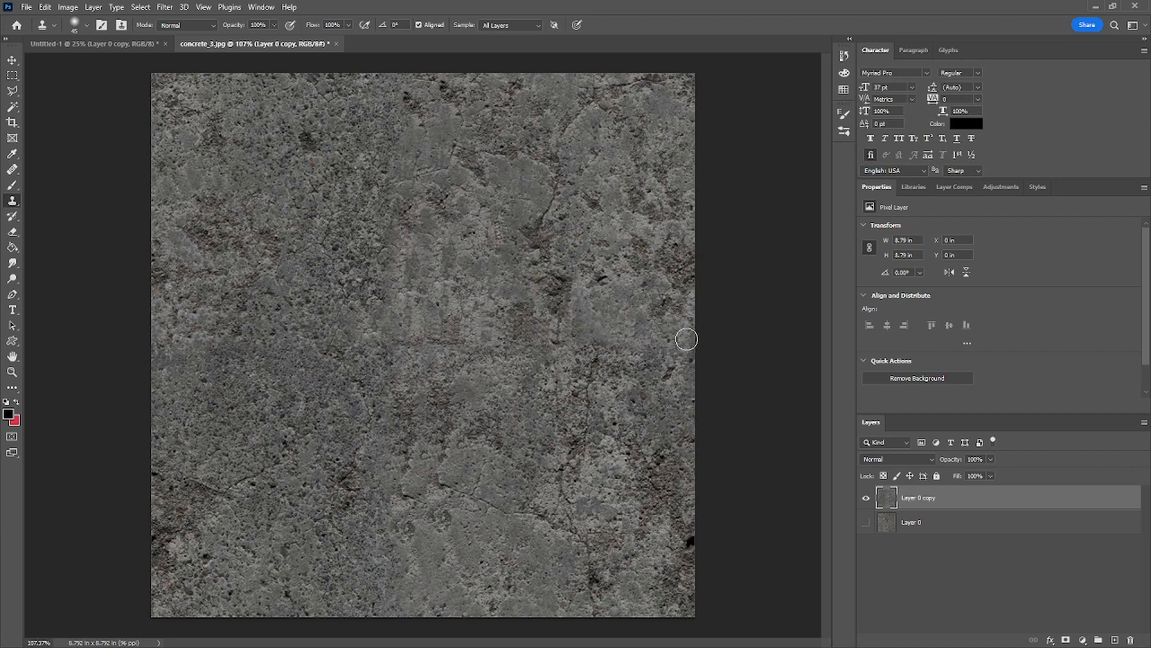
{"action": "left_click", "coordinate": [210, 286], "text": "alt"}
{"action": "mouse_move", "coordinate": [190, 338]}
{"action": "left_mouse_down"}
{"action": "mouse_move", "coordinate": [577, 356]}
{"action": "mouse_move", "coordinate": [585, 341]}
{"action": "mouse_move", "coordinate": [686, 359]}
{"action": "mouse_move", "coordinate": [662, 360]}
{"action": "left_mouse_up"}
{"action": "left_click", "coordinate": [594, 320], "text": "alt"}
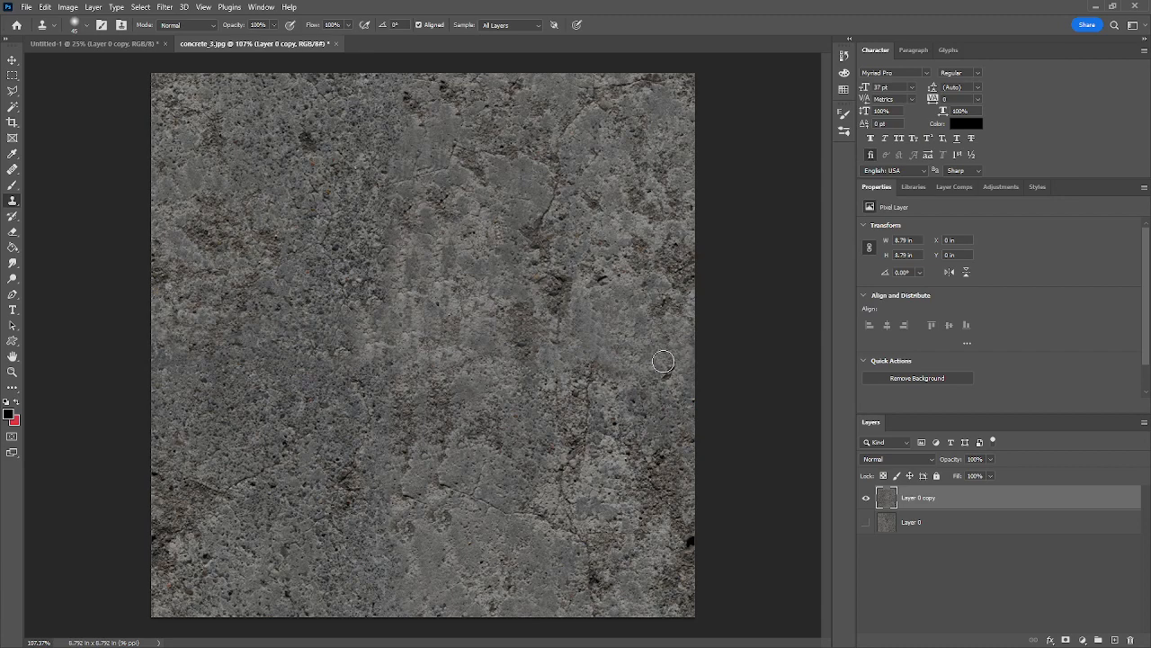
Step: Undo the trial clone stroke on the left half of the horizontal seam and retouch that area from a new source above it
{"action": "scroll", "coordinate": [418, 325], "scroll_direction": "down", "scroll_amount": 3, "text": "alt"}
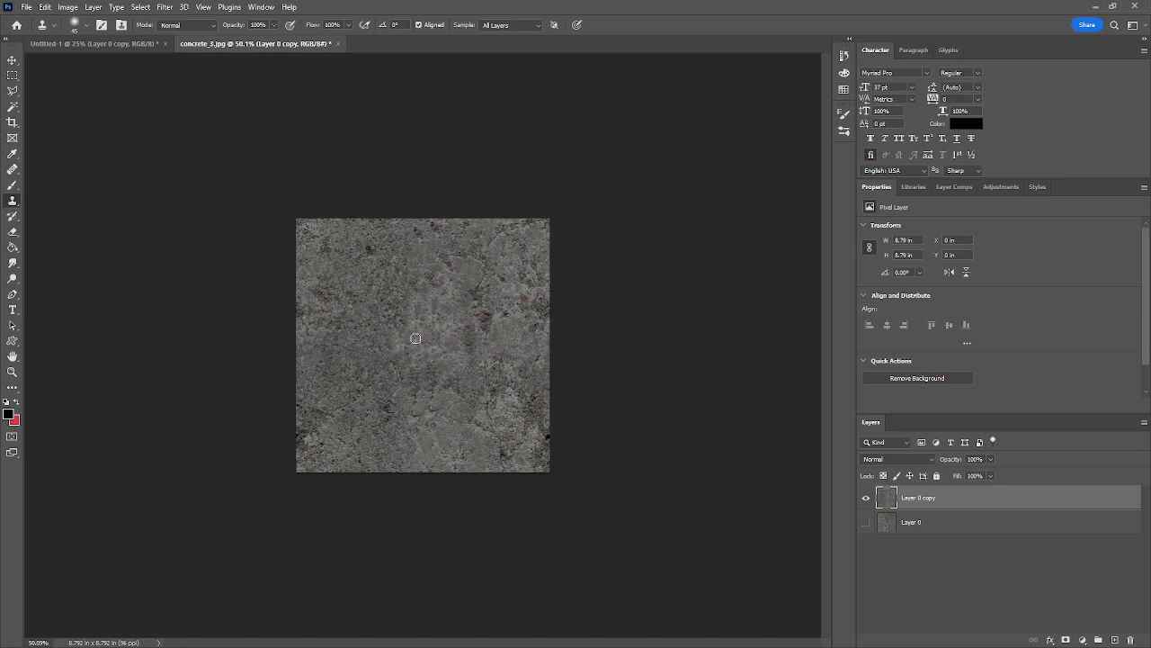
{"action": "scroll", "coordinate": [415, 338], "scroll_direction": "up", "scroll_amount": 3, "text": "alt"}
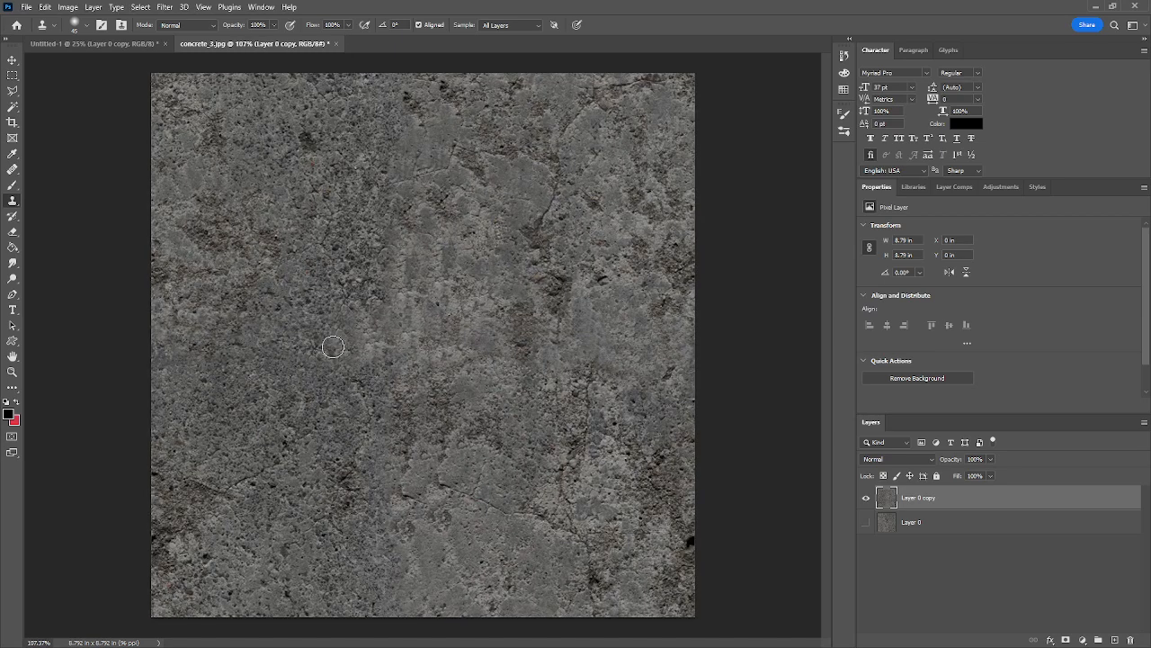
{"action": "mouse_move", "coordinate": [332, 347]}
{"action": "left_mouse_down"}
{"action": "mouse_move", "coordinate": [300, 359]}
{"action": "mouse_move", "coordinate": [251, 340]}
{"action": "mouse_move", "coordinate": [234, 359]}
{"action": "left_mouse_up"}
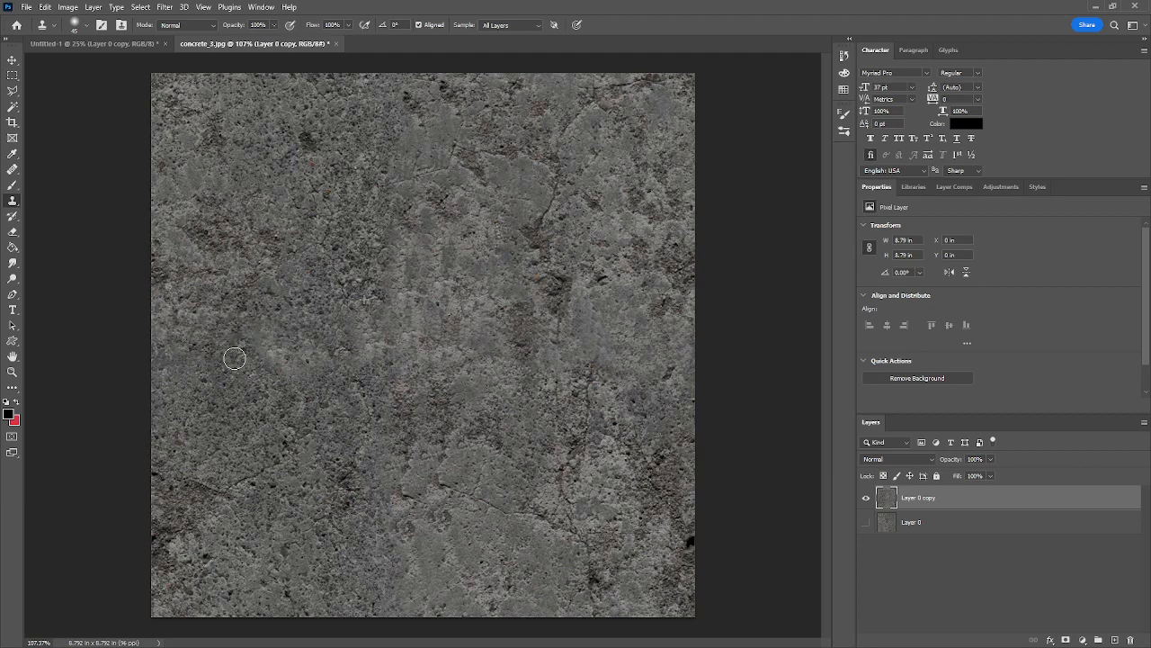
{"action": "key", "text": "ctrl+z"}
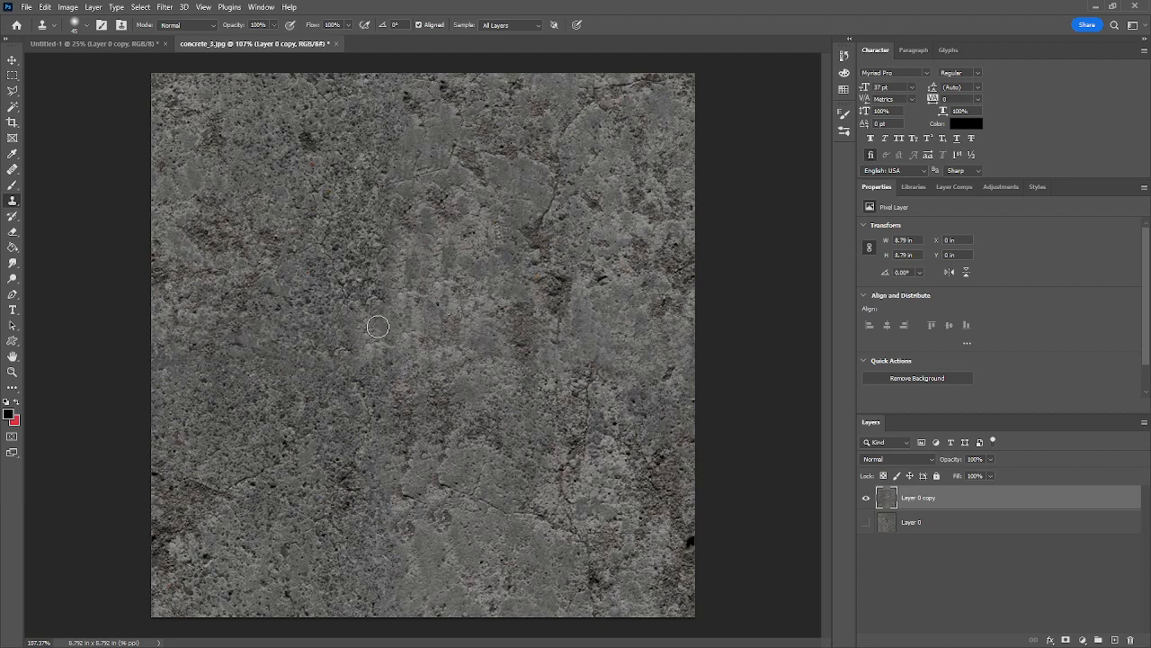
{"action": "left_click", "coordinate": [338, 294], "text": "alt"}
{"action": "mouse_move", "coordinate": [288, 379]}
{"action": "left_mouse_down"}
{"action": "mouse_move", "coordinate": [278, 355]}
{"action": "mouse_move", "coordinate": [219, 337]}
{"action": "mouse_move", "coordinate": [192, 346]}
{"action": "left_mouse_up"}
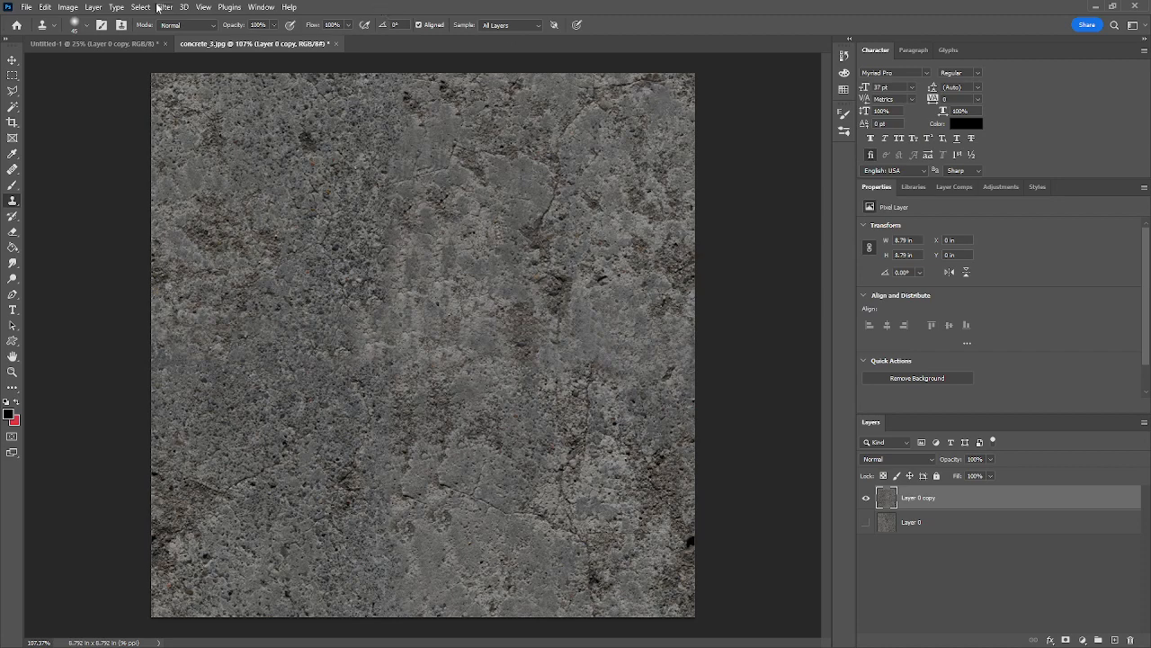
Step: Select the entire concrete image with the Rectangular Marquee and define it as a pattern named concrete_3.jpg
{"action": "left_click", "coordinate": [13, 75]}
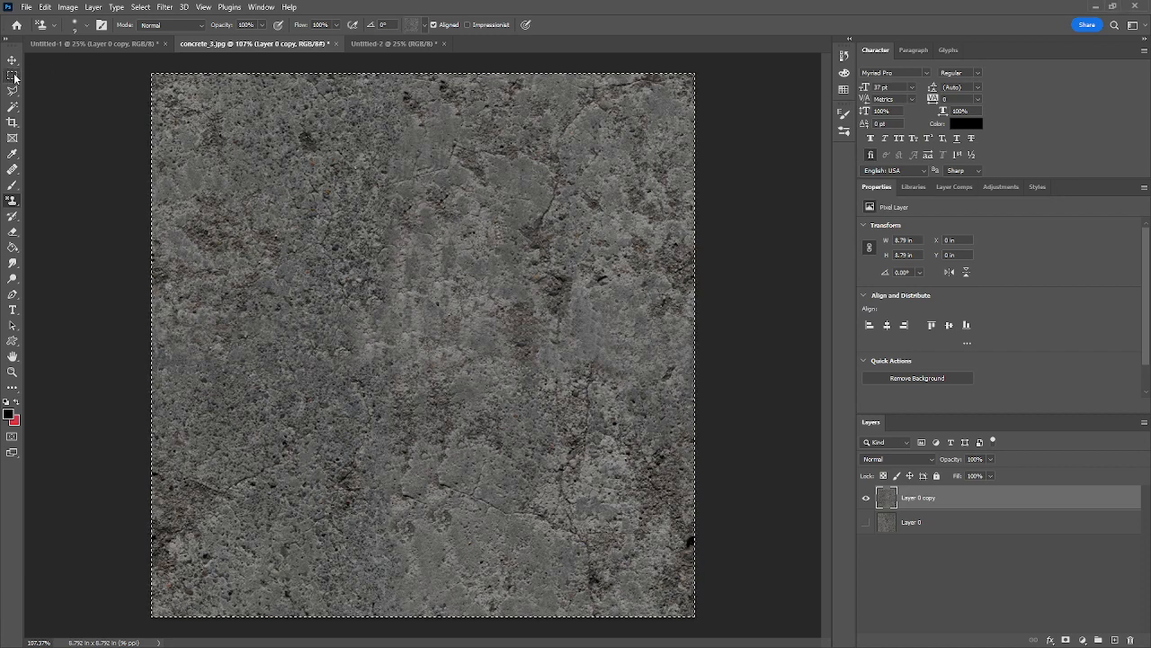
{"action": "key", "text": "m"}
{"action": "left_click_drag", "start_coordinate": [148, 72], "coordinate": [812, 617]}
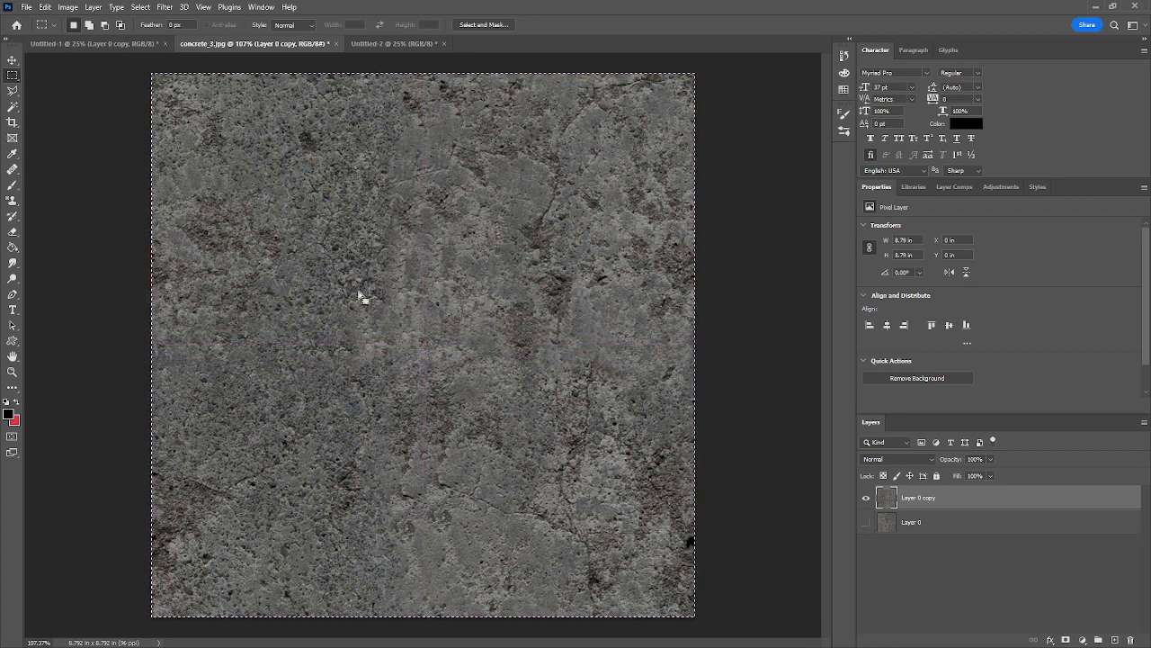
{"action": "left_click", "coordinate": [44, 6]}
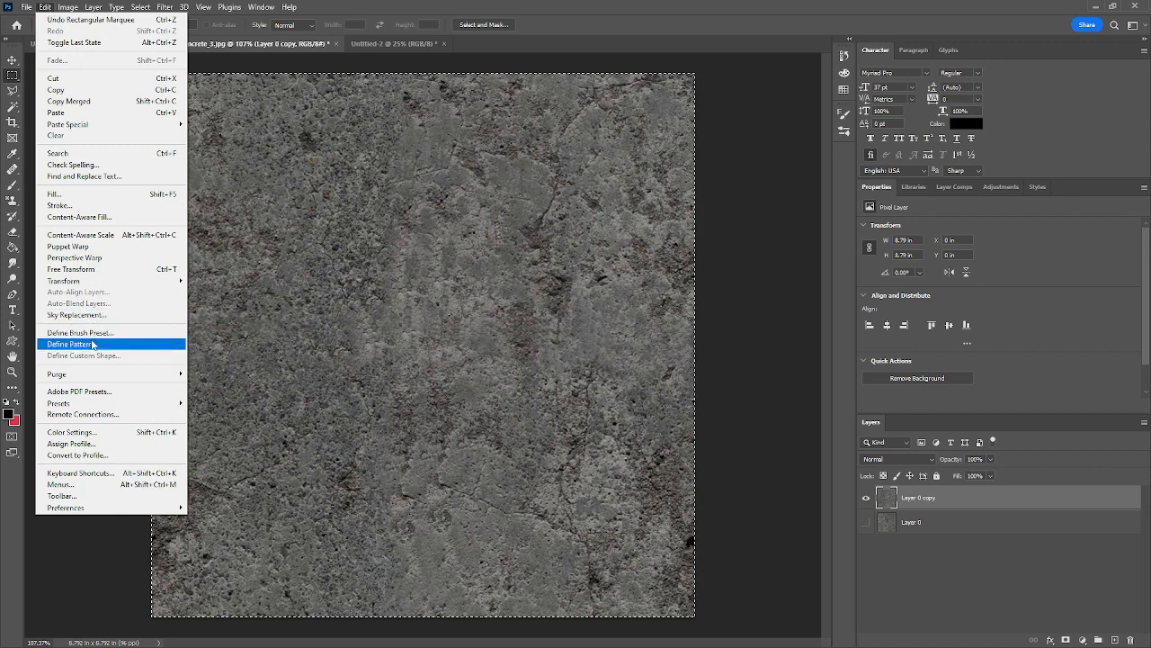
{"action": "left_click", "coordinate": [92, 343]}
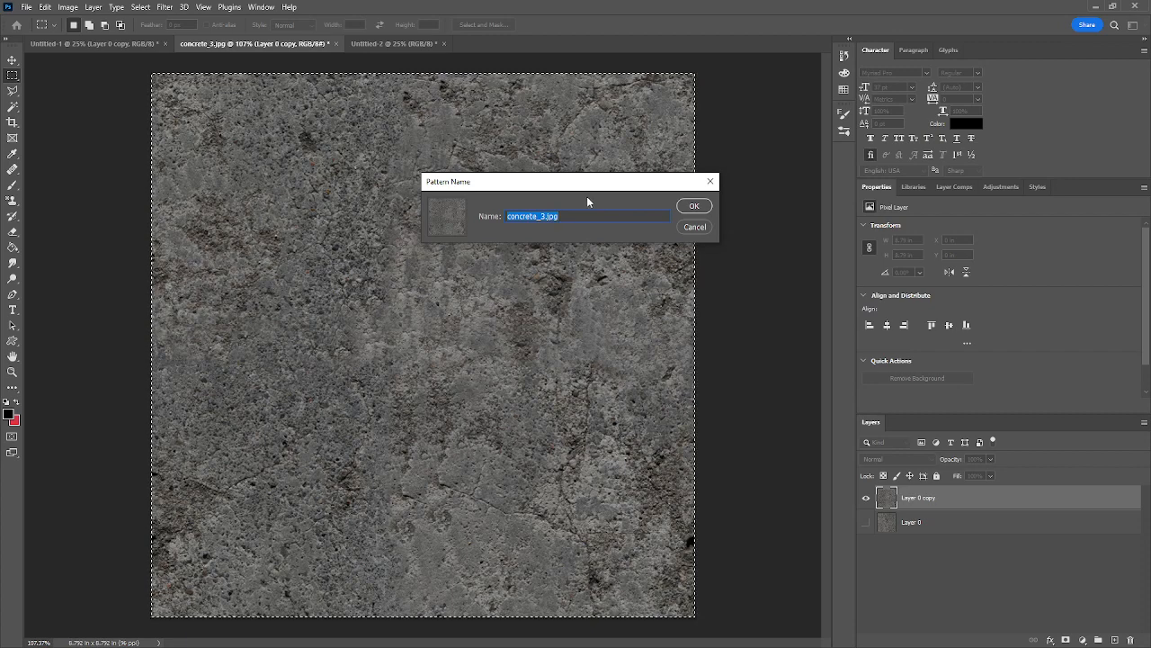
{"action": "left_click", "coordinate": [693, 206]}
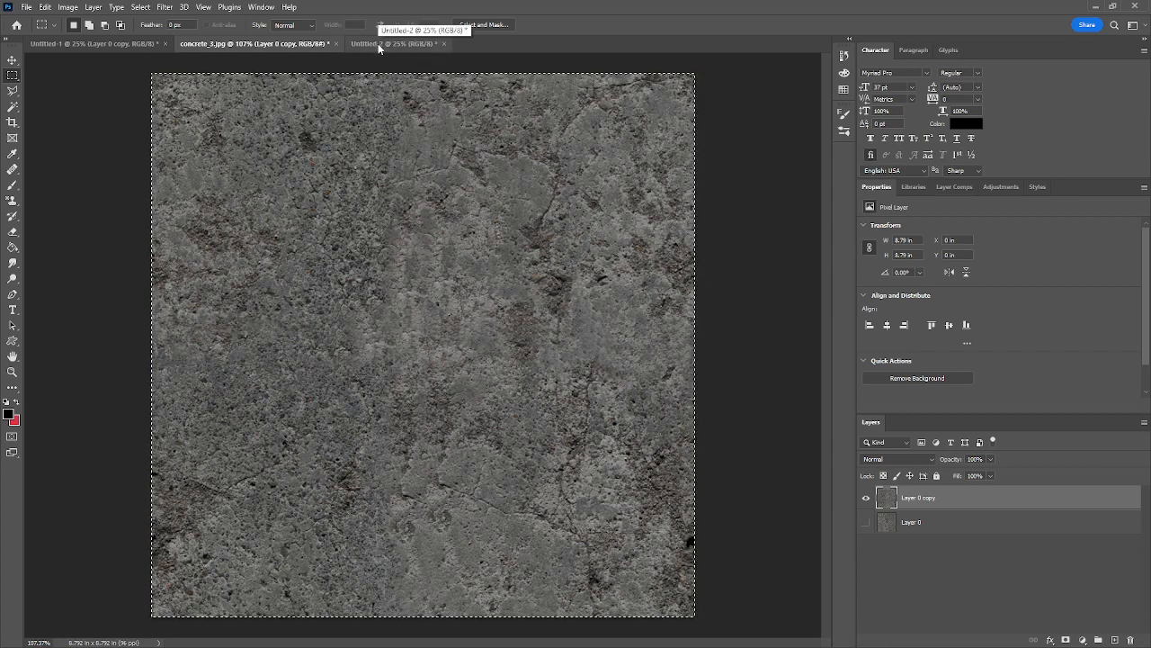
{"action": "left_click", "coordinate": [27, 6]}
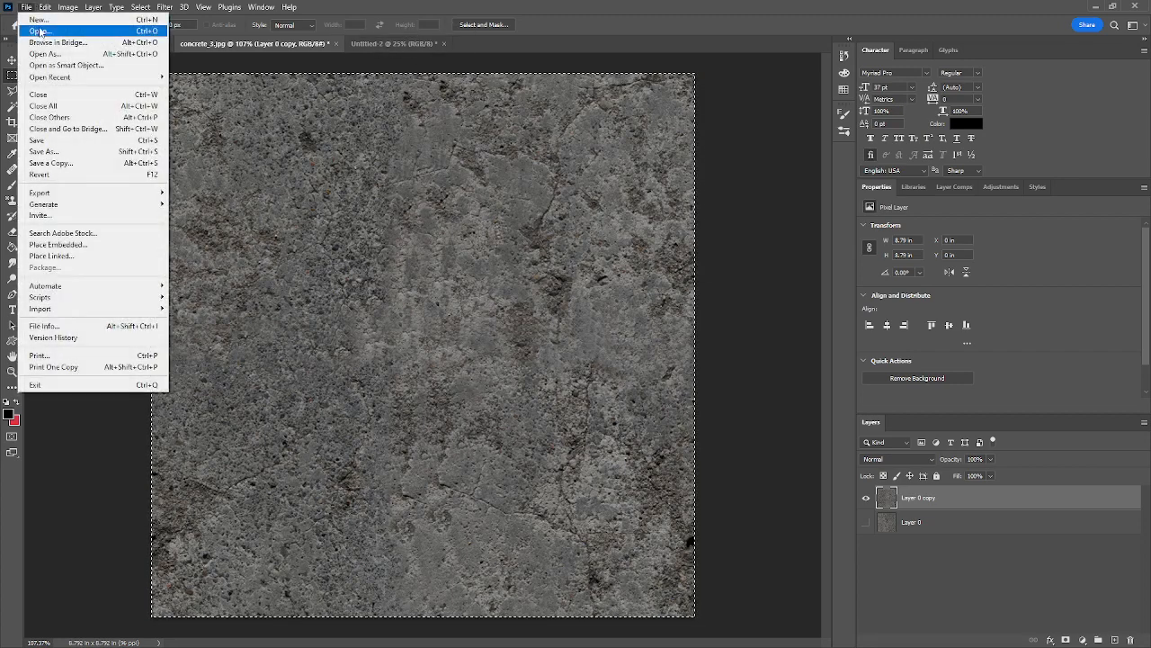
{"action": "left_click", "coordinate": [42, 19]}
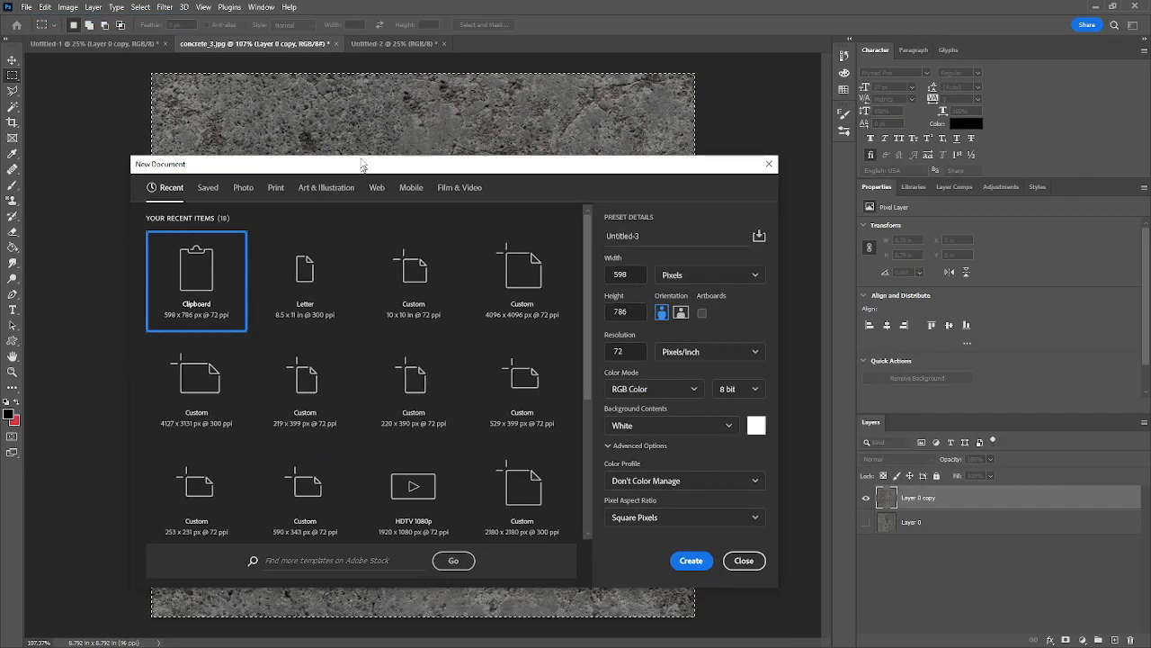
{"action": "left_click", "coordinate": [271, 159]}
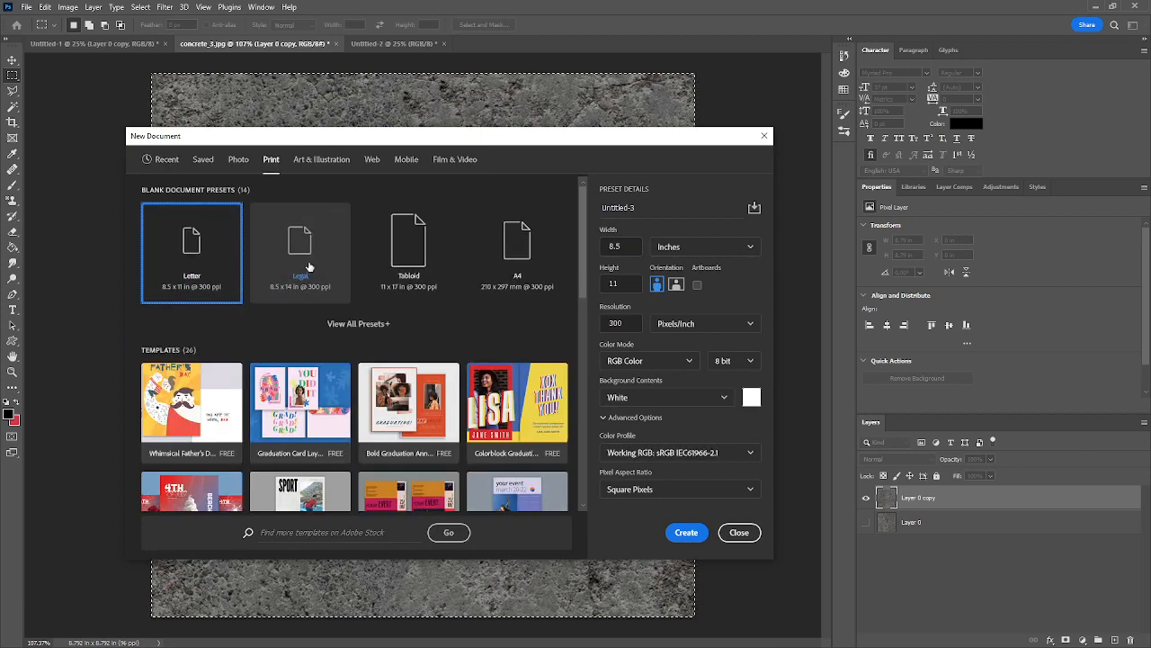
{"action": "left_click", "coordinate": [761, 136]}
Step: In Untitled-2, set up the Pattern Stamp with the new concrete pattern and a soft brush of about 105 px
{"action": "left_click", "coordinate": [396, 43]}
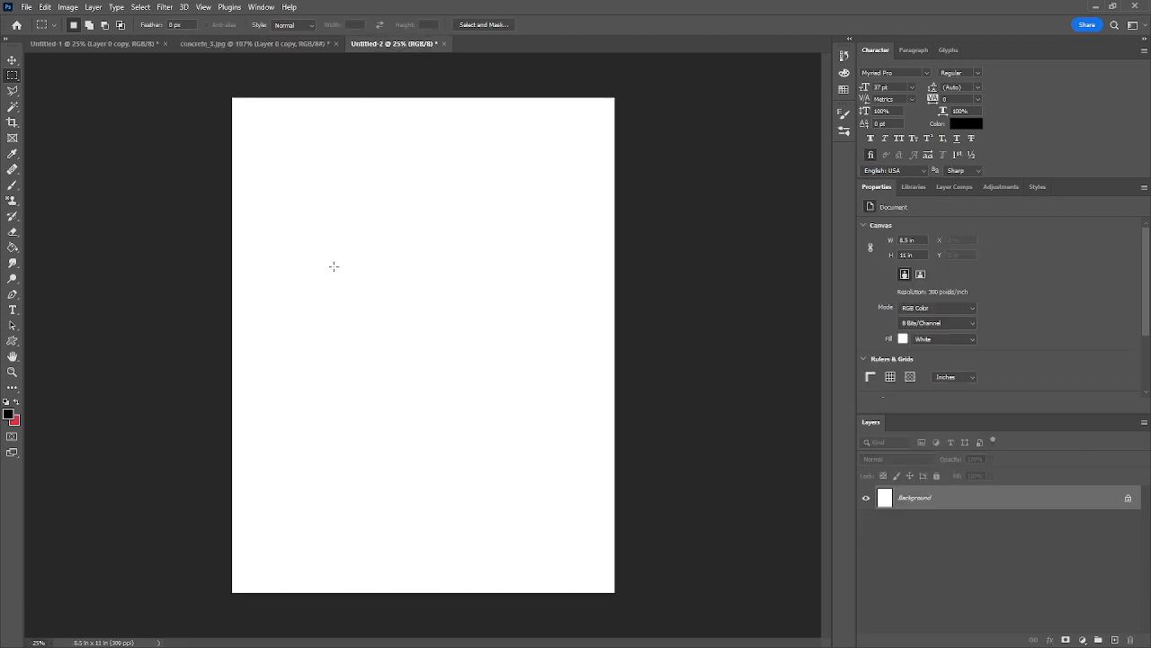
{"action": "left_click", "coordinate": [13, 200]}
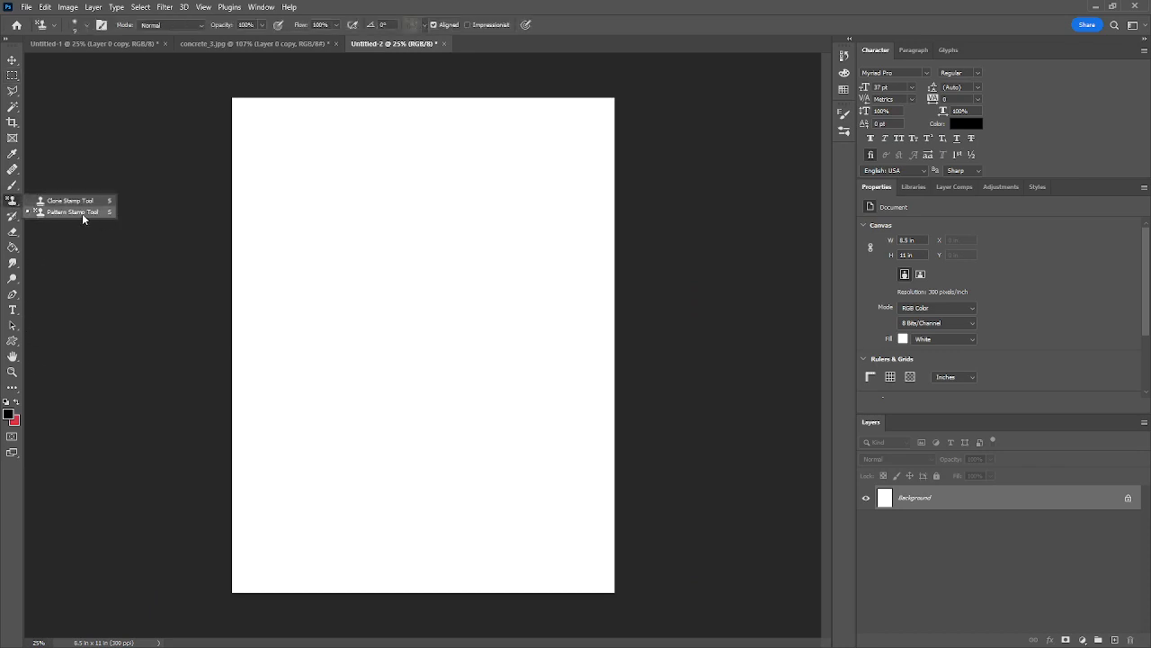
{"action": "left_click", "coordinate": [82, 211]}
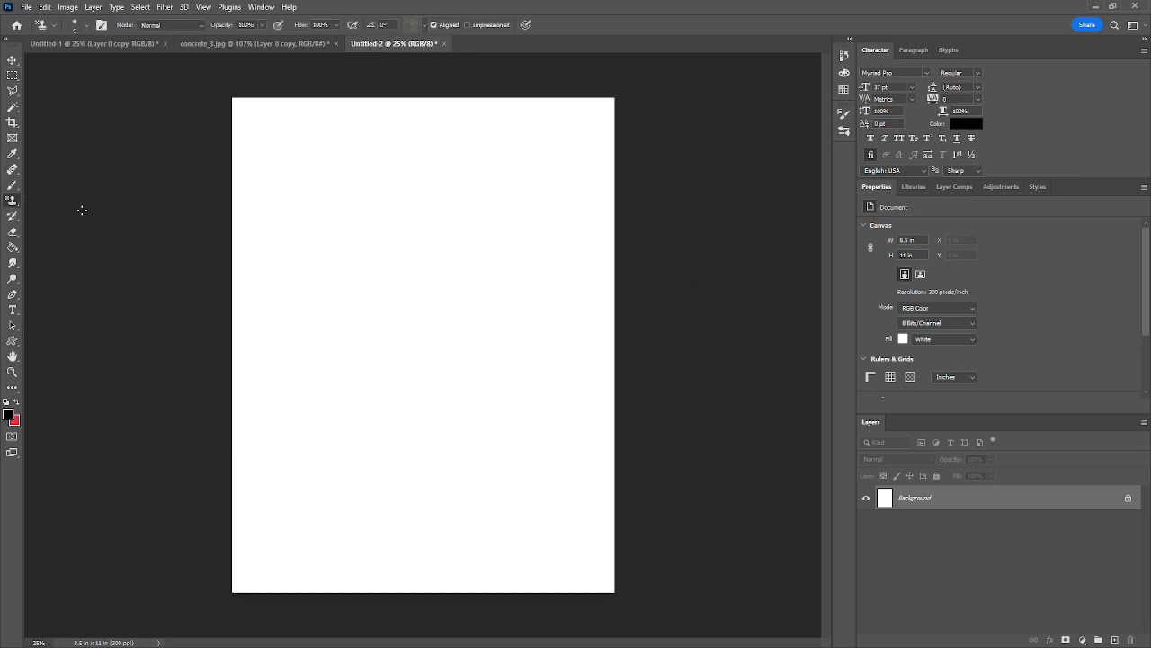
{"action": "left_click", "coordinate": [426, 25]}
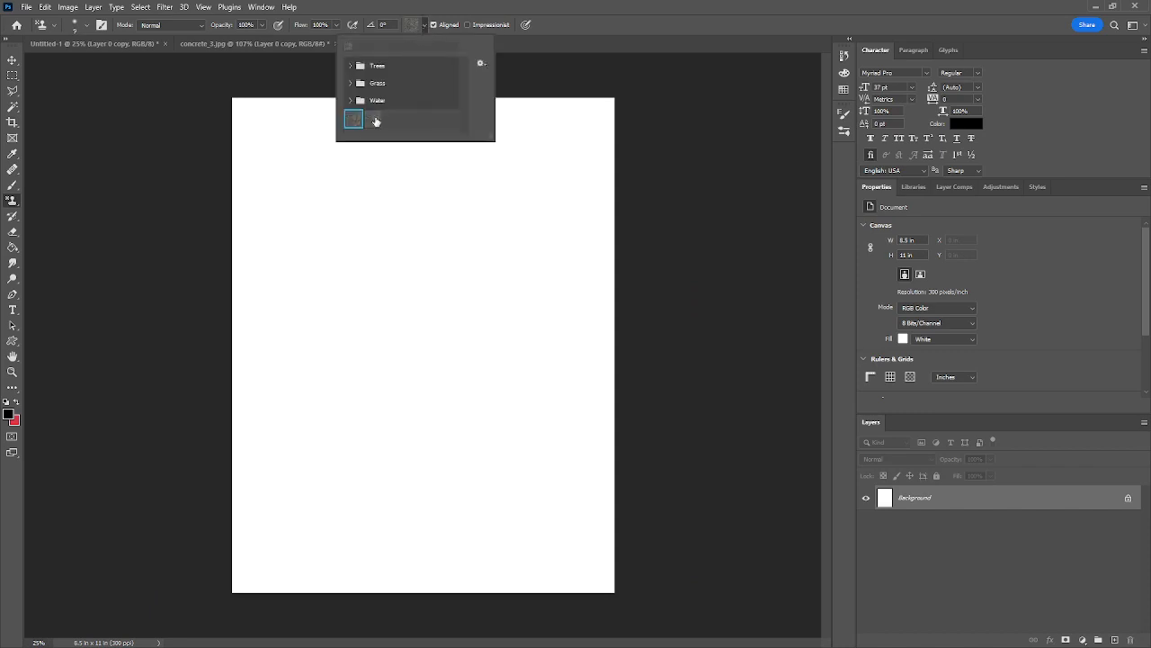
{"action": "left_click", "coordinate": [378, 120]}
{"action": "right_click", "coordinate": [406, 269]}
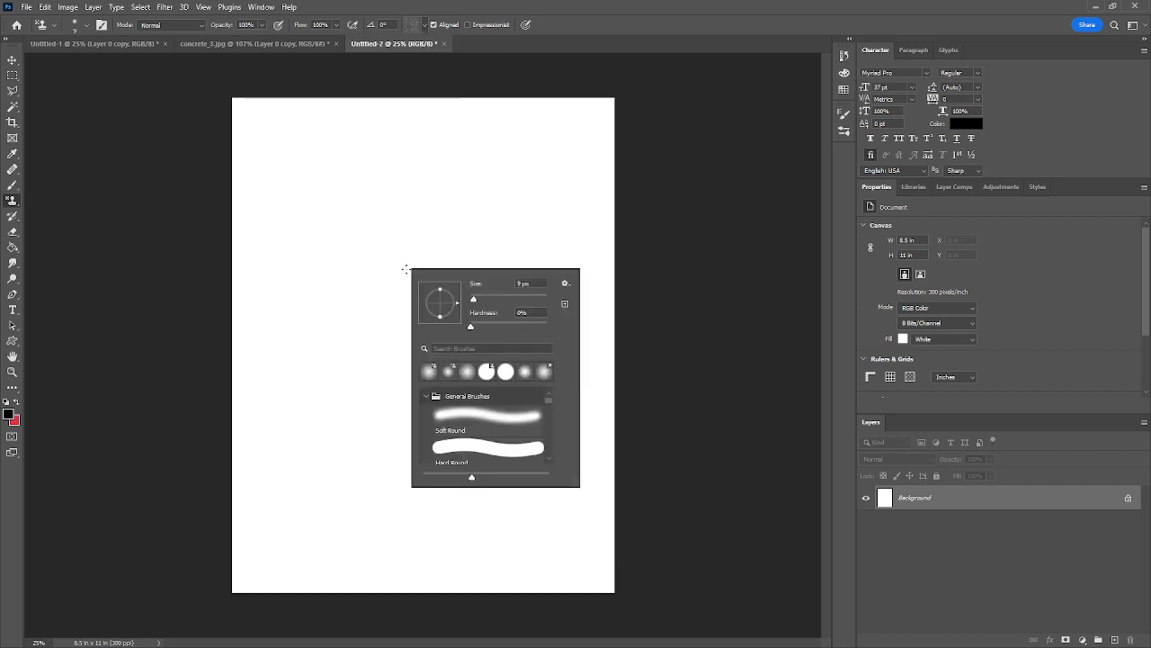
{"action": "left_click_drag", "start_coordinate": [478, 306], "coordinate": [495, 300]}
Step: Paint the concrete pattern across roughly the upper half of the blank page and examine its repeats up close
{"action": "mouse_move", "coordinate": [311, 190]}
{"action": "left_mouse_down"}
{"action": "mouse_move", "coordinate": [343, 218]}
{"action": "mouse_move", "coordinate": [462, 244]}
{"action": "mouse_move", "coordinate": [470, 224]}
{"action": "mouse_move", "coordinate": [560, 242]}
{"action": "mouse_move", "coordinate": [309, 227]}
{"action": "mouse_move", "coordinate": [602, 229]}
{"action": "mouse_move", "coordinate": [324, 211]}
{"action": "mouse_move", "coordinate": [612, 202]}
{"action": "mouse_move", "coordinate": [193, 200]}
{"action": "mouse_move", "coordinate": [604, 204]}
{"action": "mouse_move", "coordinate": [308, 193]}
{"action": "mouse_move", "coordinate": [592, 171]}
{"action": "mouse_move", "coordinate": [205, 181]}
{"action": "mouse_move", "coordinate": [226, 170]}
{"action": "mouse_move", "coordinate": [490, 167]}
{"action": "mouse_move", "coordinate": [584, 150]}
{"action": "mouse_move", "coordinate": [207, 159]}
{"action": "mouse_move", "coordinate": [360, 142]}
{"action": "mouse_move", "coordinate": [170, 134]}
{"action": "mouse_move", "coordinate": [211, 152]}
{"action": "mouse_move", "coordinate": [178, 166]}
{"action": "mouse_move", "coordinate": [539, 137]}
{"action": "left_mouse_up"}
{"action": "left_click_drag", "start_coordinate": [539, 137], "coordinate": [205, 160]}
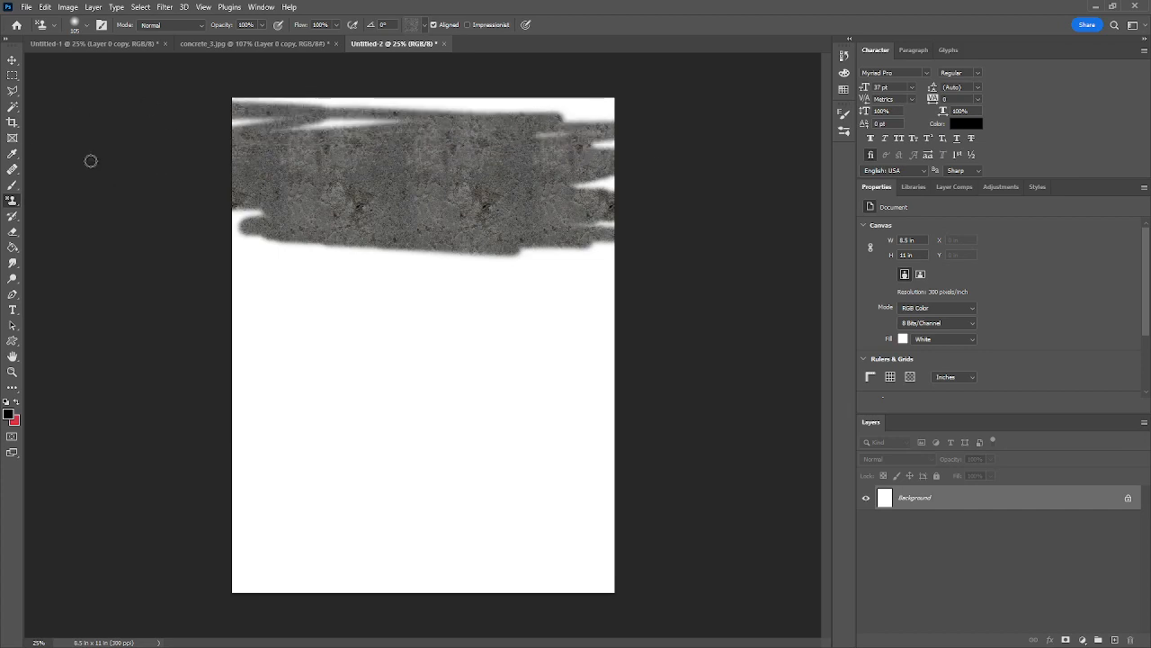
{"action": "mouse_move", "coordinate": [90, 161]}
{"action": "left_mouse_down"}
{"action": "mouse_move", "coordinate": [225, 241]}
{"action": "mouse_move", "coordinate": [570, 310]}
{"action": "mouse_move", "coordinate": [496, 324]}
{"action": "mouse_move", "coordinate": [243, 301]}
{"action": "mouse_move", "coordinate": [385, 261]}
{"action": "mouse_move", "coordinate": [467, 260]}
{"action": "mouse_move", "coordinate": [238, 253]}
{"action": "mouse_move", "coordinate": [593, 254]}
{"action": "mouse_move", "coordinate": [429, 225]}
{"action": "left_mouse_up"}
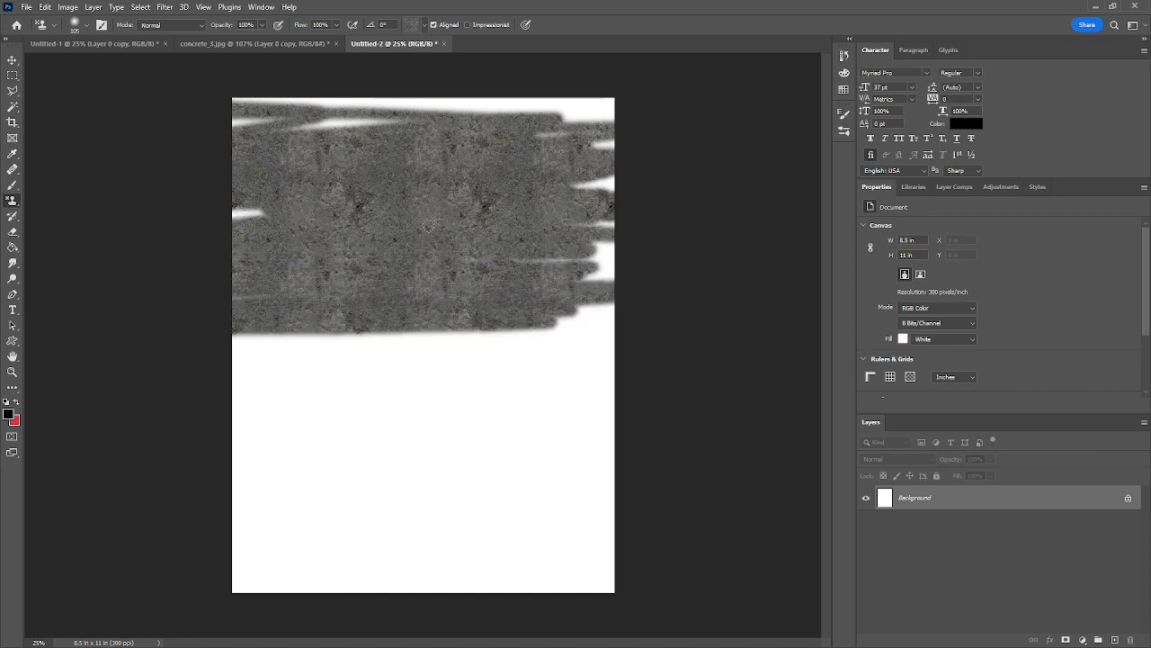
{"action": "mouse_move", "coordinate": [501, 248]}
{"action": "left_mouse_down"}
{"action": "mouse_move", "coordinate": [597, 224]}
{"action": "mouse_move", "coordinate": [357, 205]}
{"action": "left_mouse_up"}
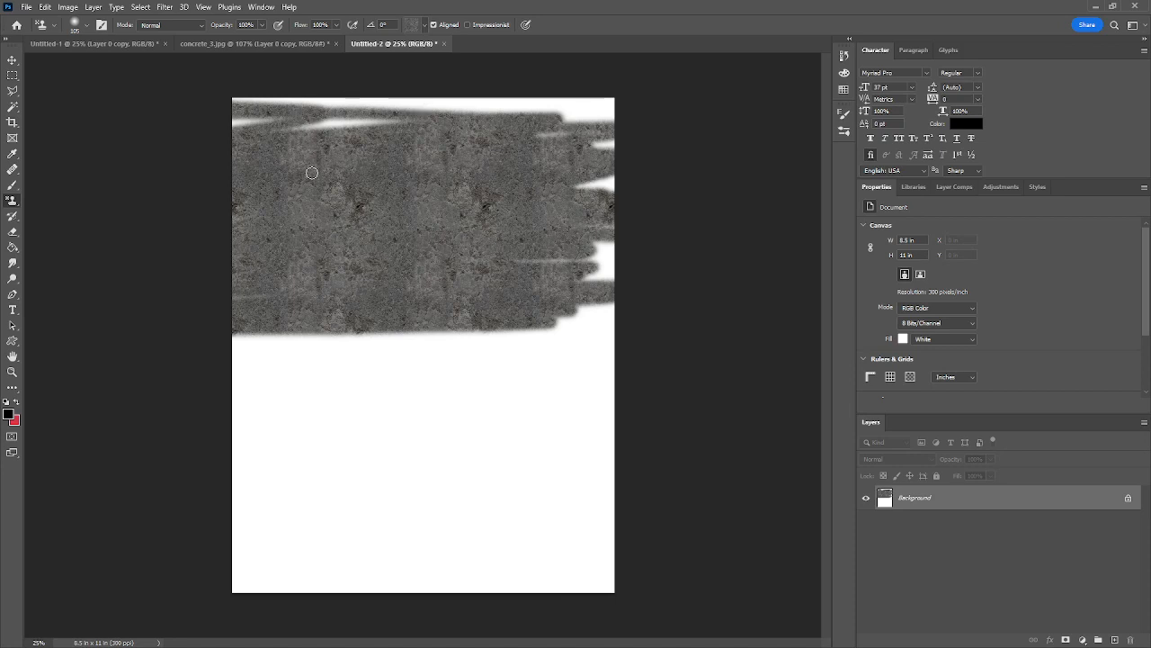
{"action": "scroll", "coordinate": [348, 194], "scroll_direction": "up", "scroll_amount": 5, "text": "alt"}
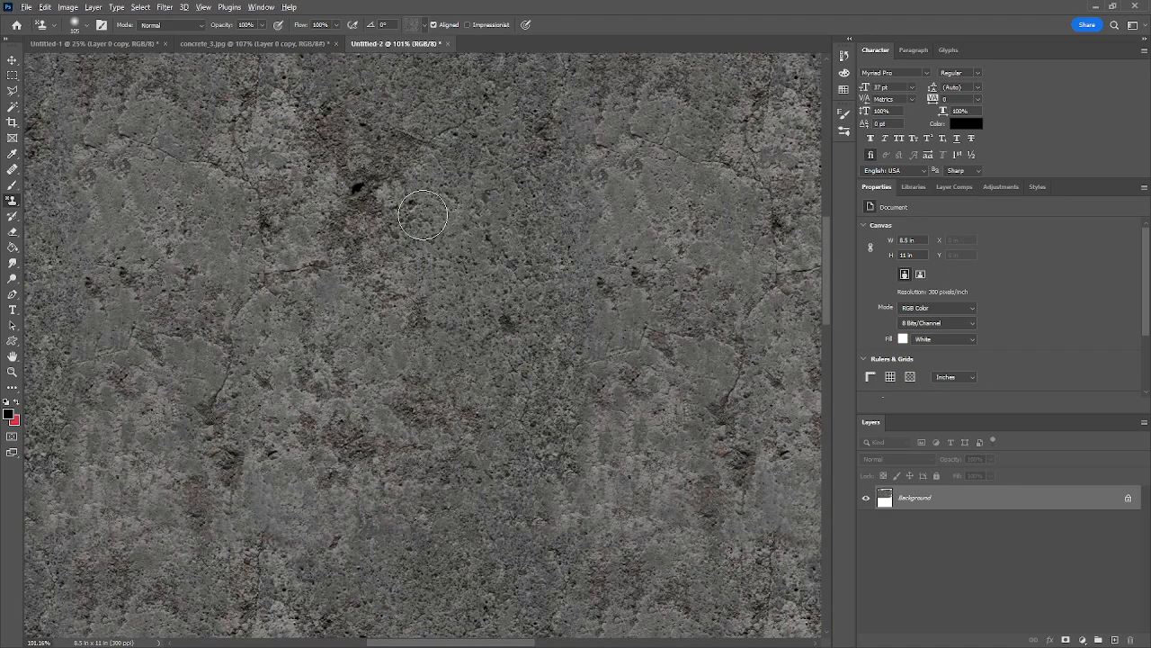
{"action": "scroll", "coordinate": [422, 214], "scroll_direction": "down", "scroll_amount": 2, "text": "alt"}
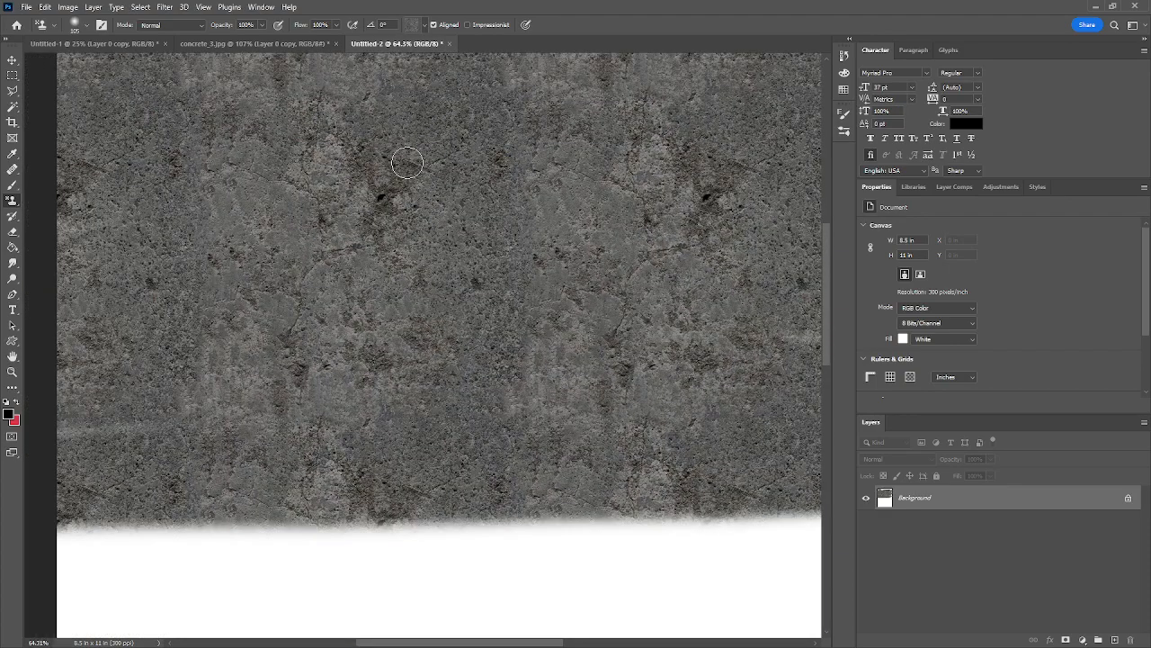
Step: Deselect the concrete_3.jpg image and offset Layer 0 copy by +406 pixels horizontally and vertically with Wrap Around
{"action": "left_click", "coordinate": [201, 44]}
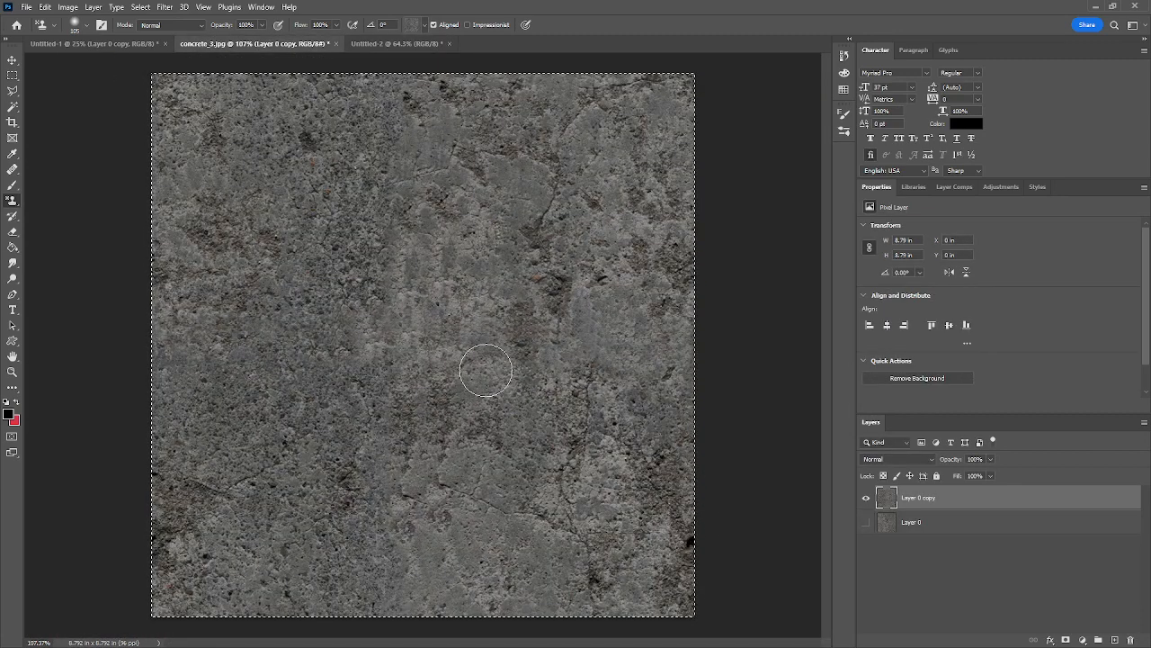
{"action": "left_click", "coordinate": [11, 59]}
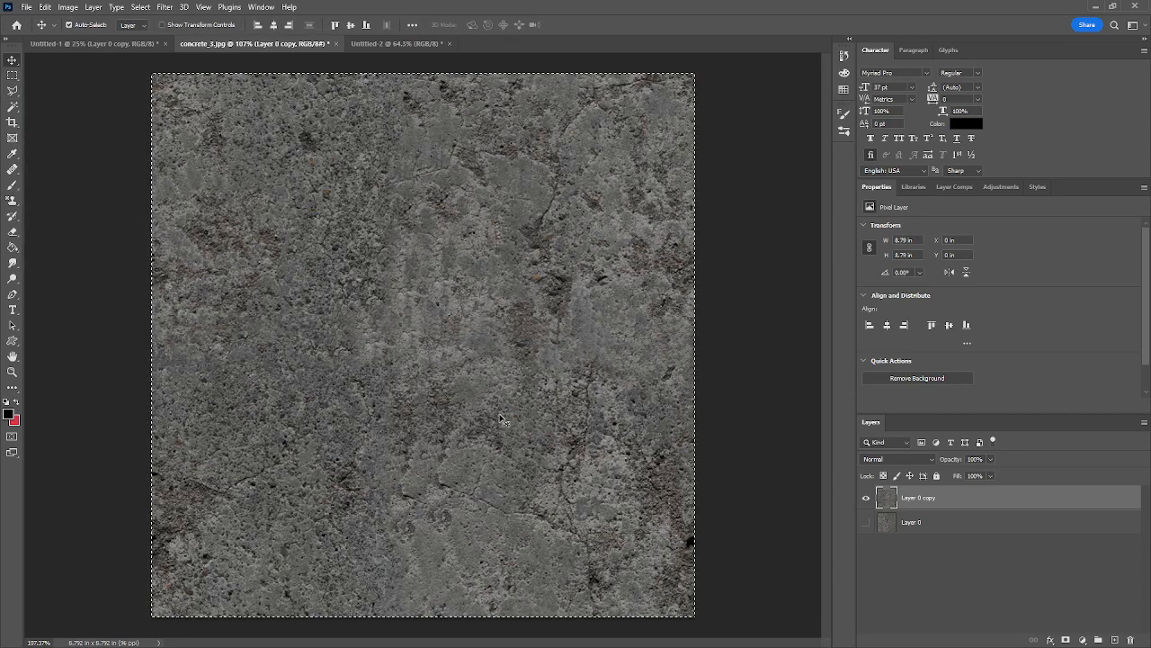
{"action": "key", "text": "ctrl+d"}
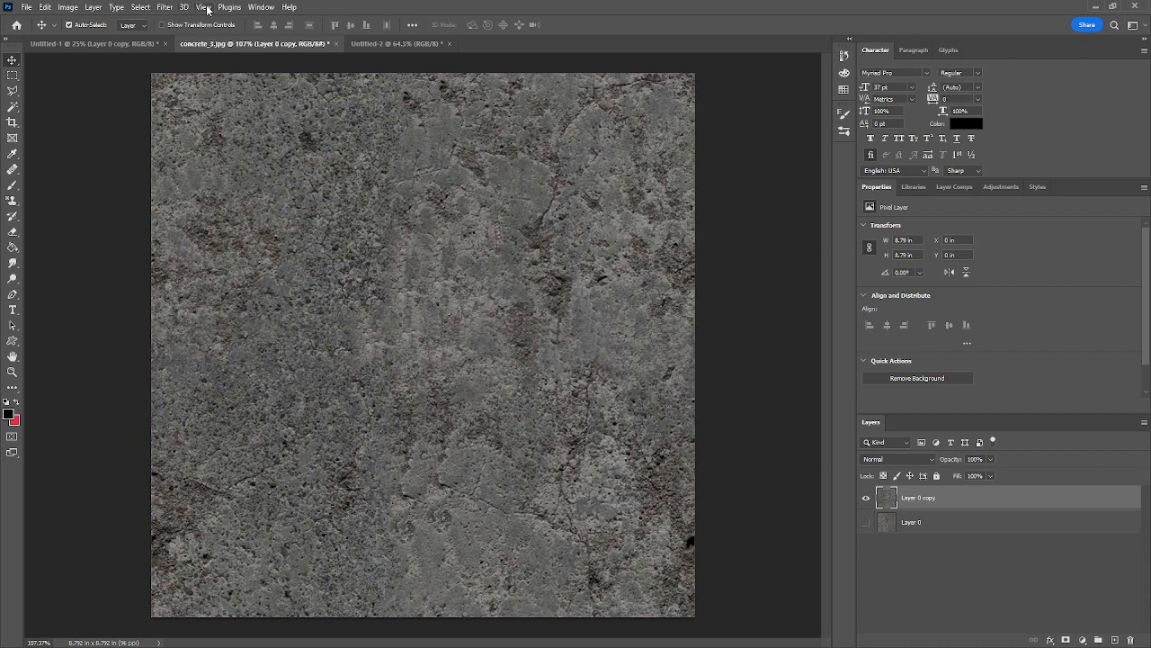
{"action": "left_click", "coordinate": [165, 7]}
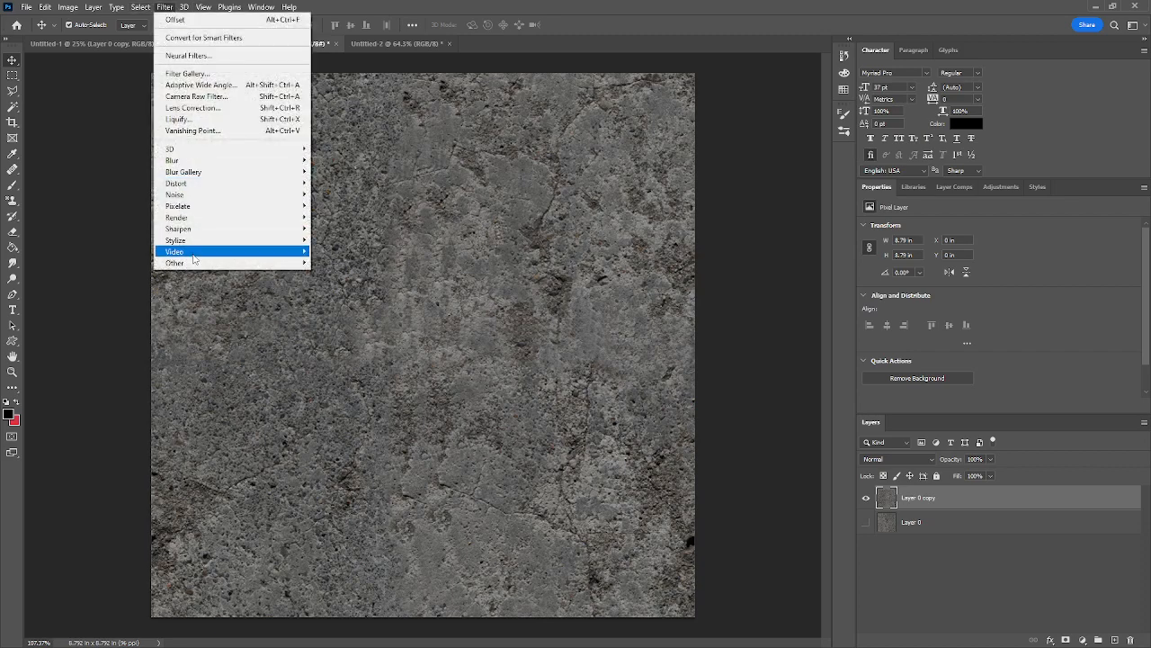
{"action": "mouse_move", "coordinate": [193, 262]}
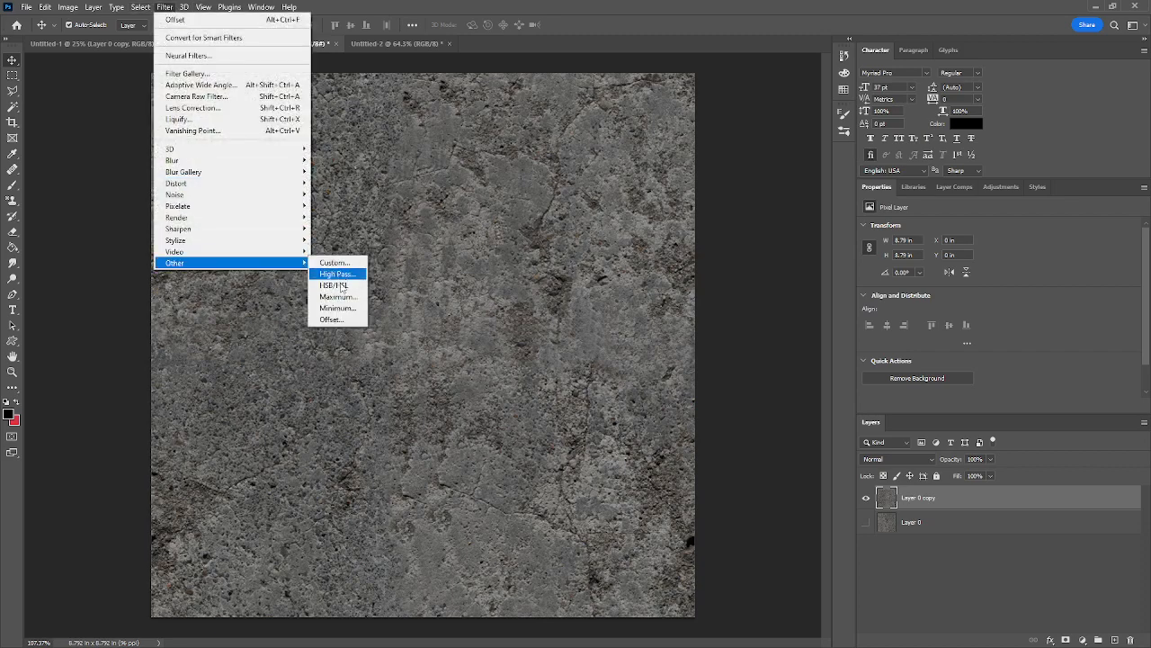
{"action": "left_click", "coordinate": [339, 320]}
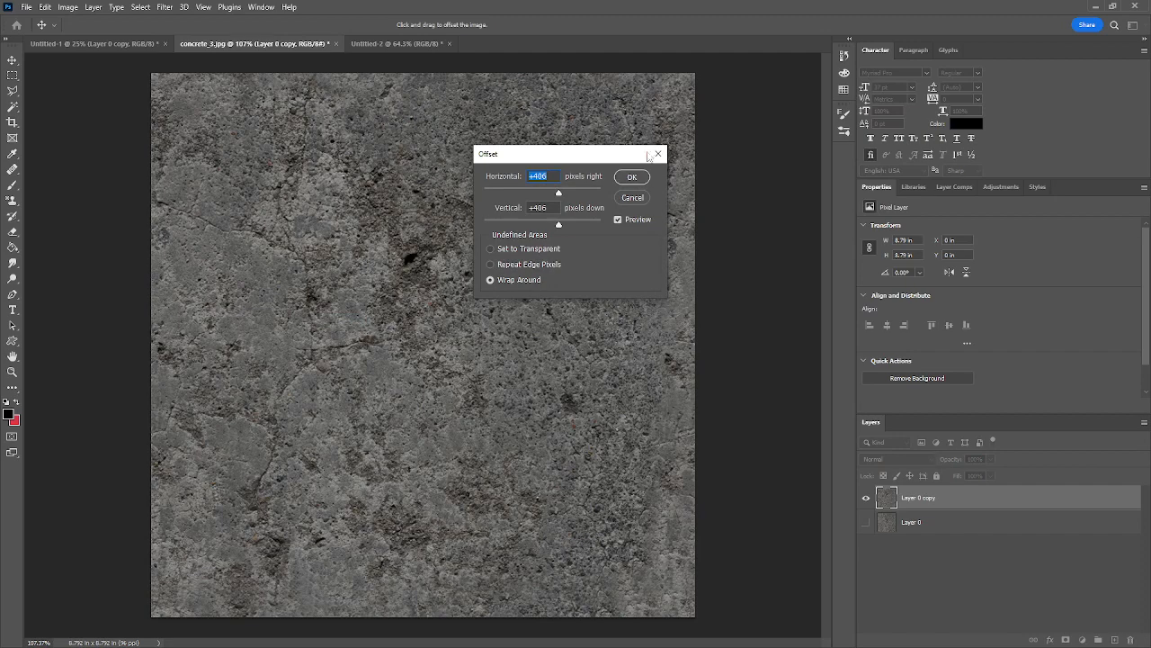
{"action": "left_click", "coordinate": [627, 179]}
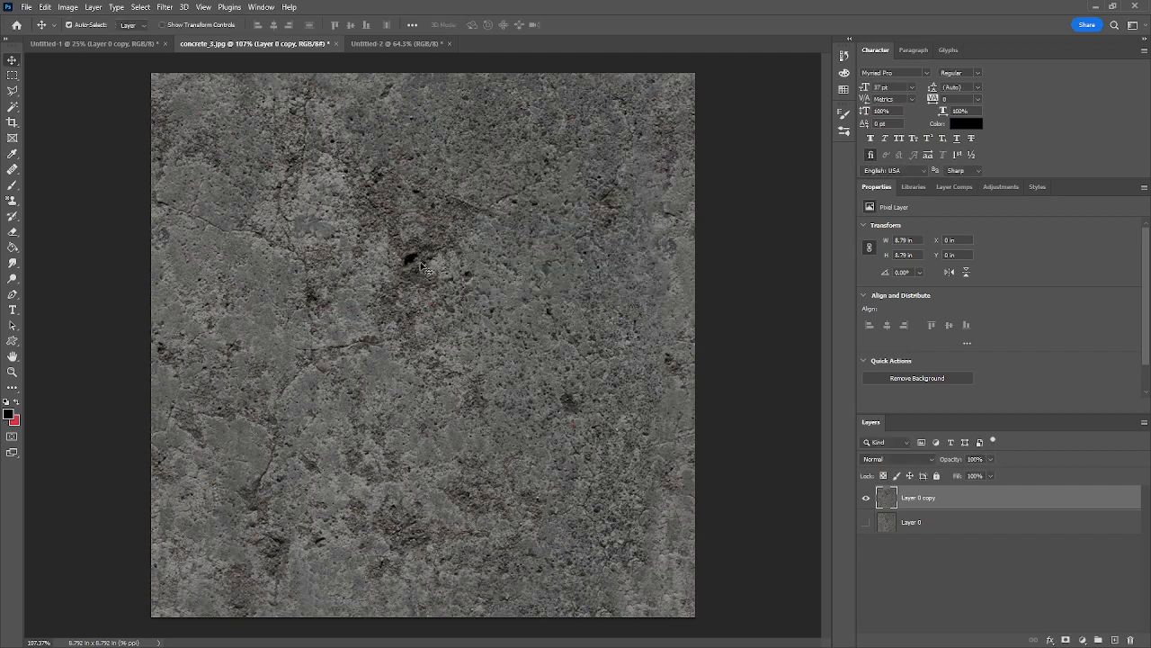
Step: Remove the dark hole near the upper center and the two smaller dark spots beside it with the Clone Stamp
{"action": "left_click", "coordinate": [12, 201]}
{"action": "left_click", "coordinate": [58, 199]}
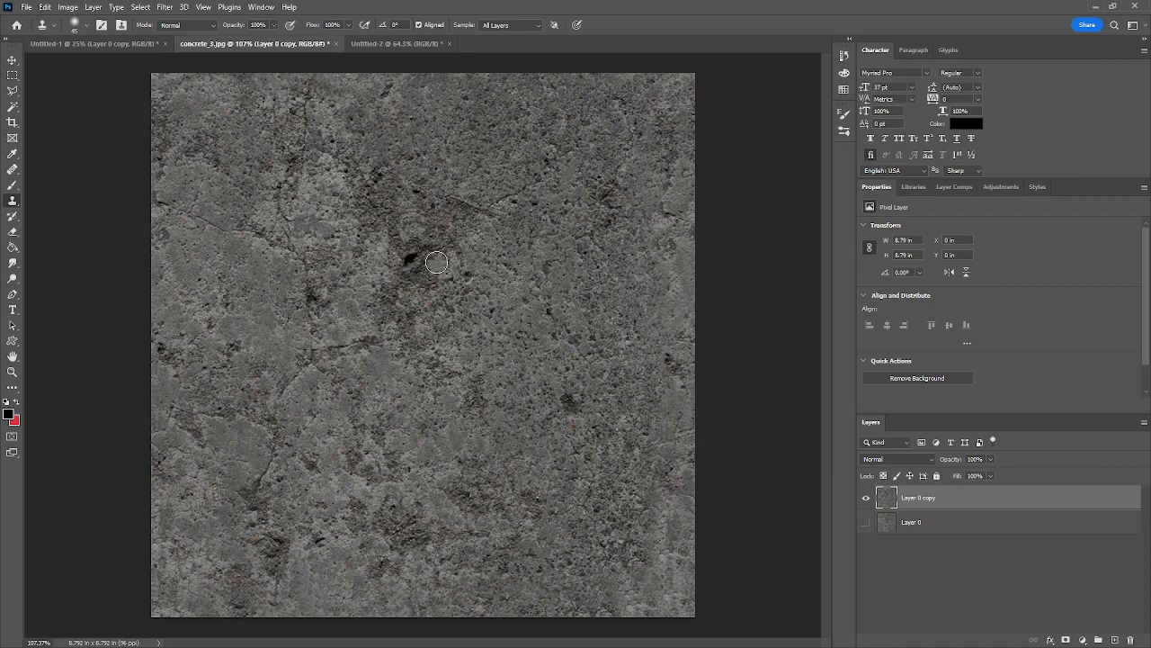
{"action": "left_click_drag", "start_coordinate": [437, 262], "coordinate": [403, 252]}
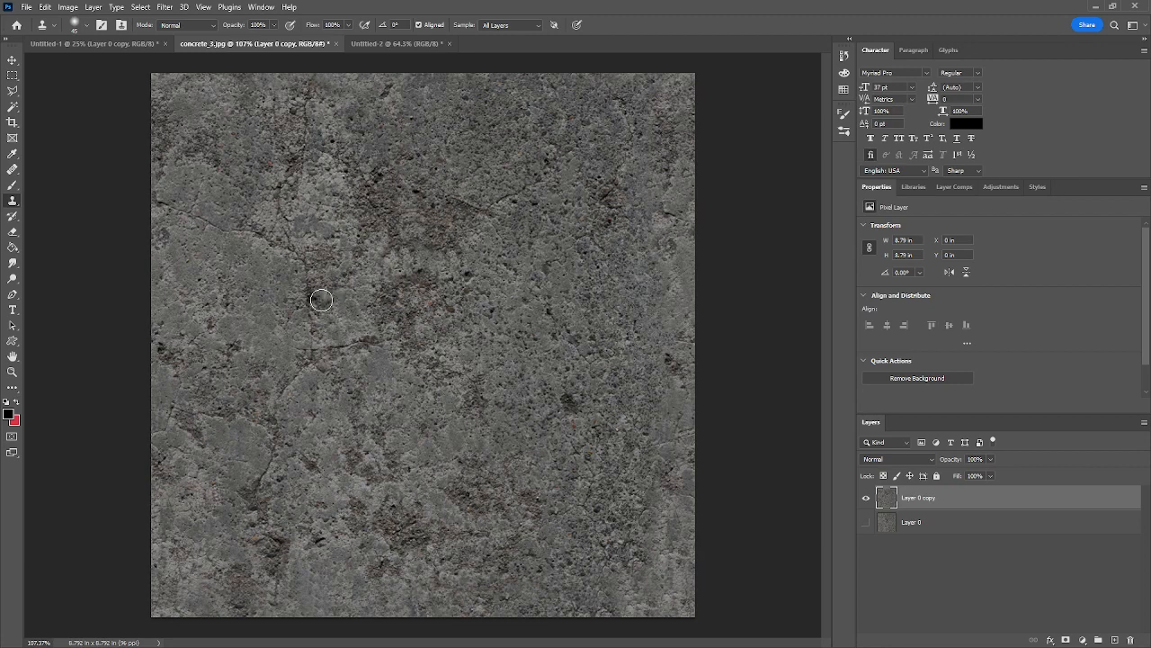
{"action": "left_click_drag", "start_coordinate": [321, 300], "coordinate": [312, 290]}
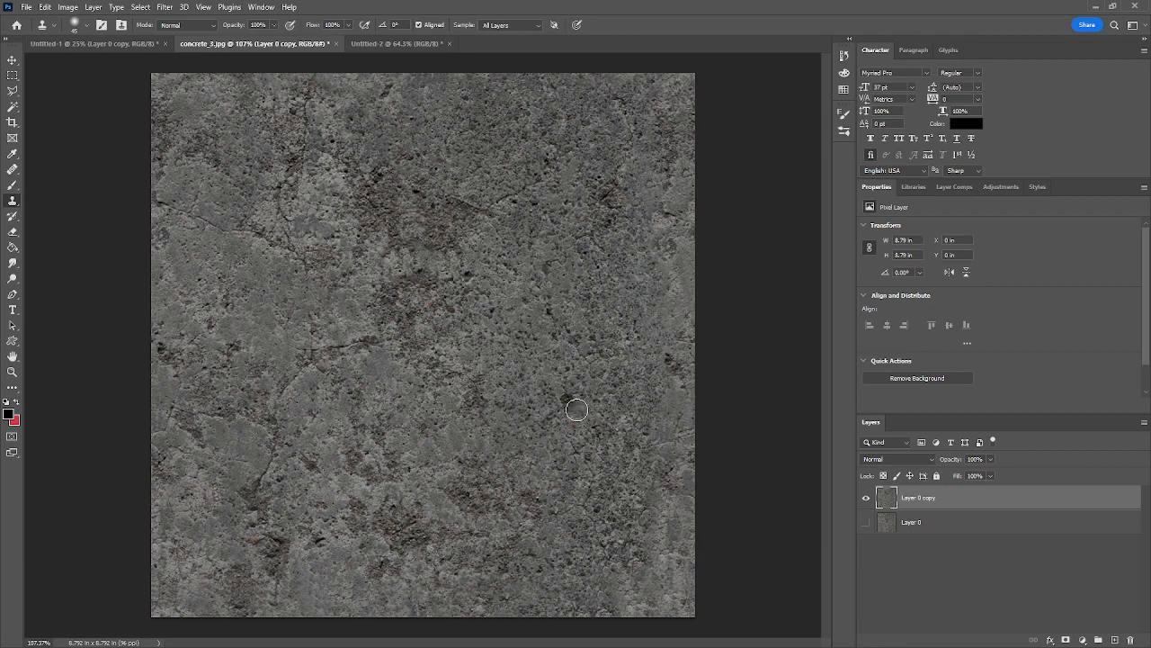
{"action": "left_click_drag", "start_coordinate": [576, 410], "coordinate": [564, 393]}
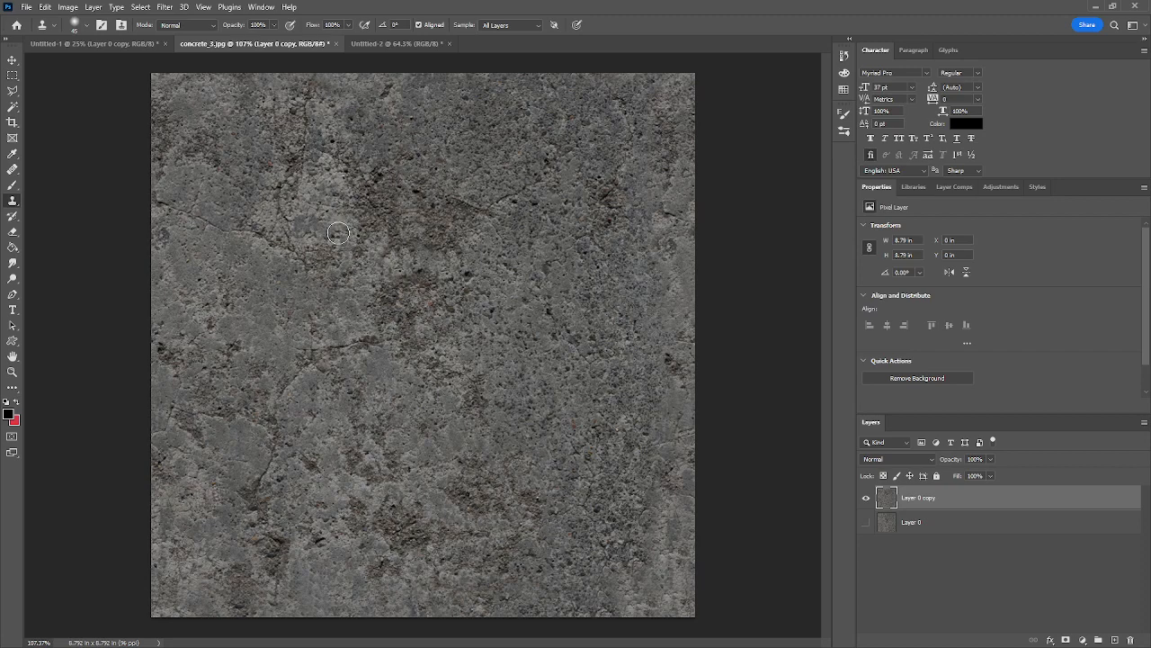
Step: Clone plain concrete over the reddish-brown stains and cracks in the upper, middle and lower-central areas of the texture
{"action": "mouse_move", "coordinate": [450, 198]}
{"action": "left_mouse_down"}
{"action": "mouse_move", "coordinate": [332, 195]}
{"action": "mouse_move", "coordinate": [387, 193]}
{"action": "mouse_move", "coordinate": [462, 229]}
{"action": "mouse_move", "coordinate": [483, 220]}
{"action": "mouse_move", "coordinate": [410, 224]}
{"action": "left_mouse_up"}
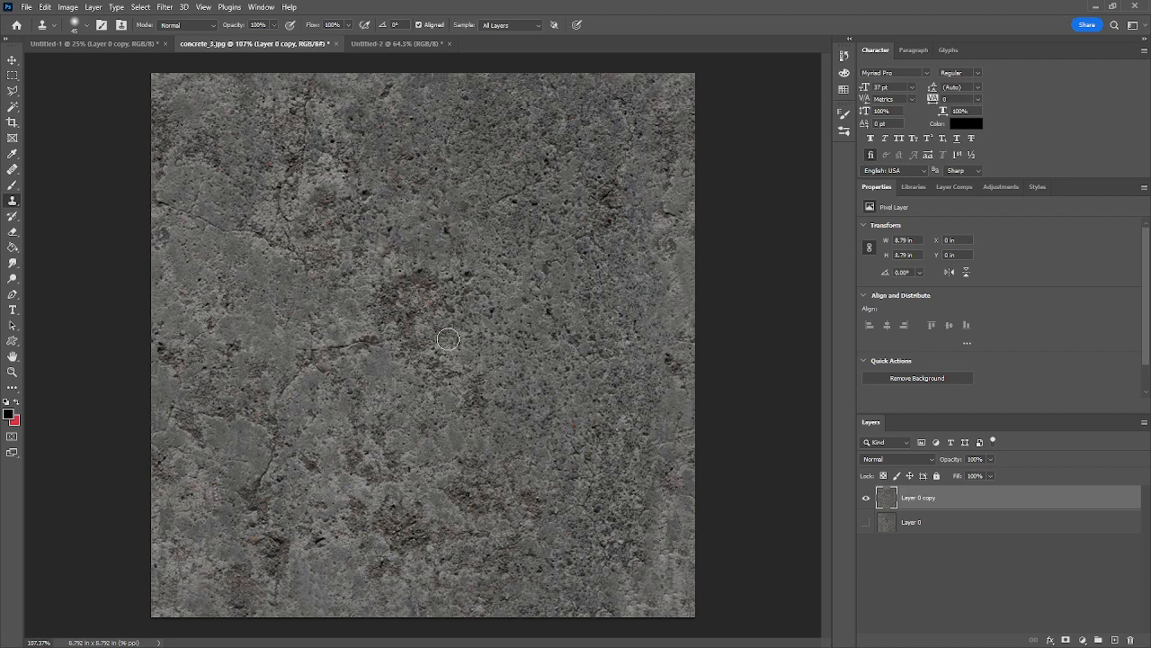
{"action": "mouse_move", "coordinate": [451, 337]}
{"action": "left_mouse_down"}
{"action": "mouse_move", "coordinate": [423, 293]}
{"action": "mouse_move", "coordinate": [387, 305]}
{"action": "mouse_move", "coordinate": [413, 292]}
{"action": "mouse_move", "coordinate": [385, 331]}
{"action": "mouse_move", "coordinate": [310, 351]}
{"action": "left_mouse_up"}
{"action": "left_click", "coordinate": [277, 123], "text": "alt"}
{"action": "mouse_move", "coordinate": [295, 134]}
{"action": "left_mouse_down"}
{"action": "mouse_move", "coordinate": [291, 208]}
{"action": "mouse_move", "coordinate": [285, 161]}
{"action": "mouse_move", "coordinate": [312, 191]}
{"action": "mouse_move", "coordinate": [326, 261]}
{"action": "left_mouse_up"}
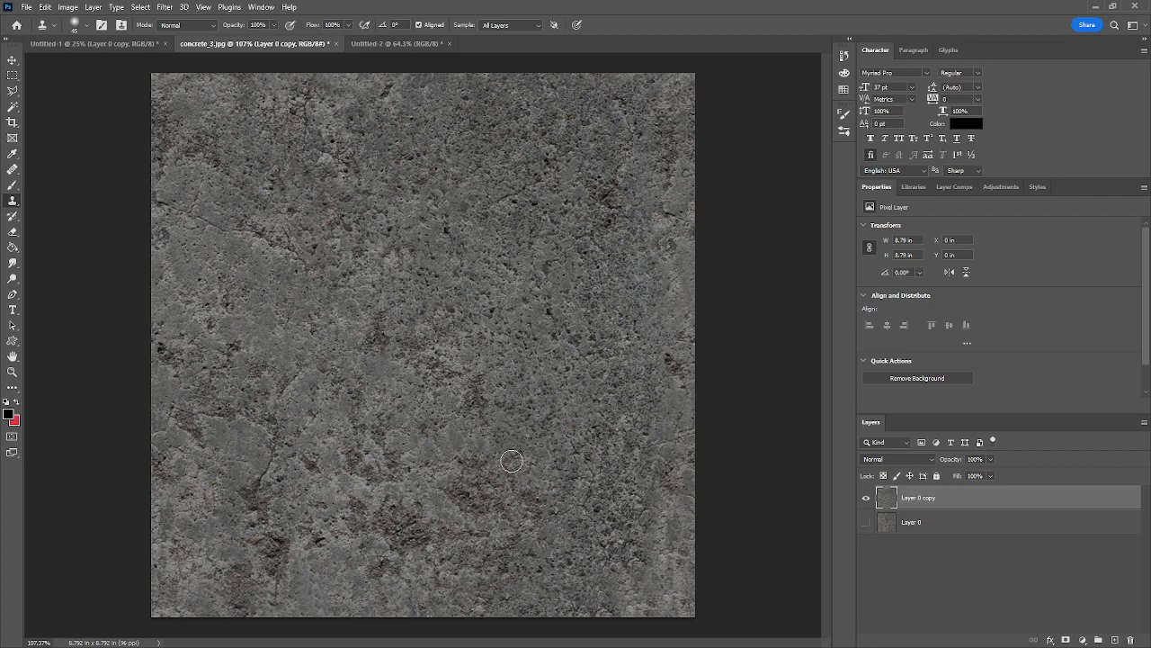
{"action": "left_click_drag", "start_coordinate": [510, 461], "coordinate": [425, 479]}
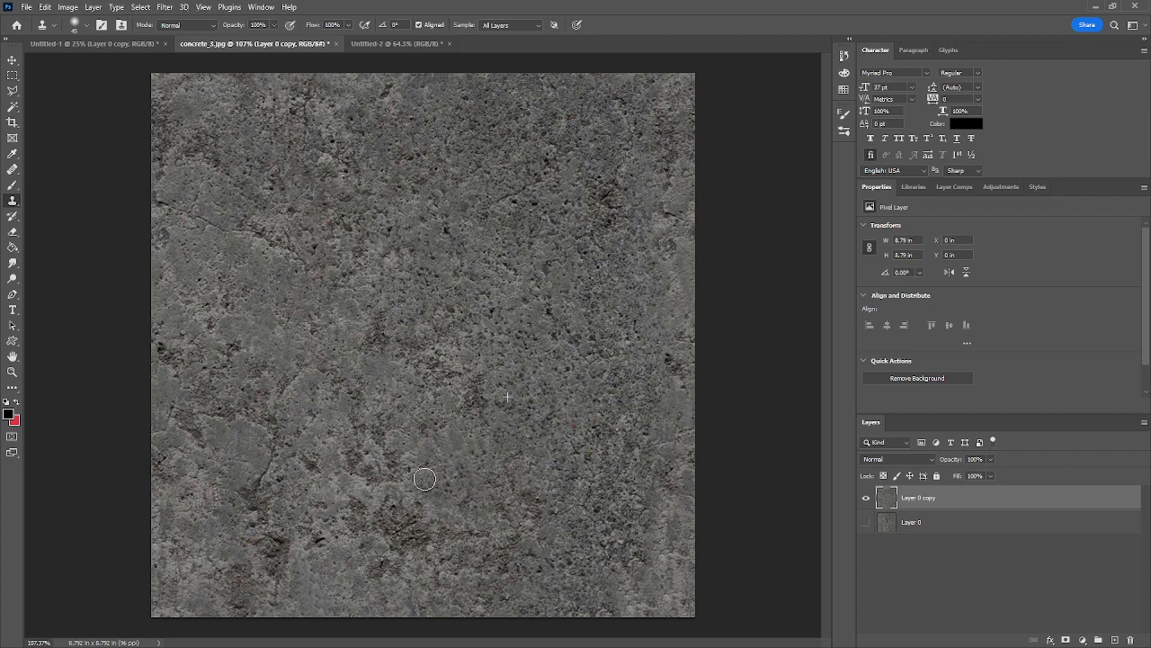
Step: Select the entire cleaned concrete texture and define it as a pattern named newpat
{"action": "left_click", "coordinate": [12, 77]}
{"action": "left_click_drag", "start_coordinate": [151, 74], "coordinate": [720, 621]}
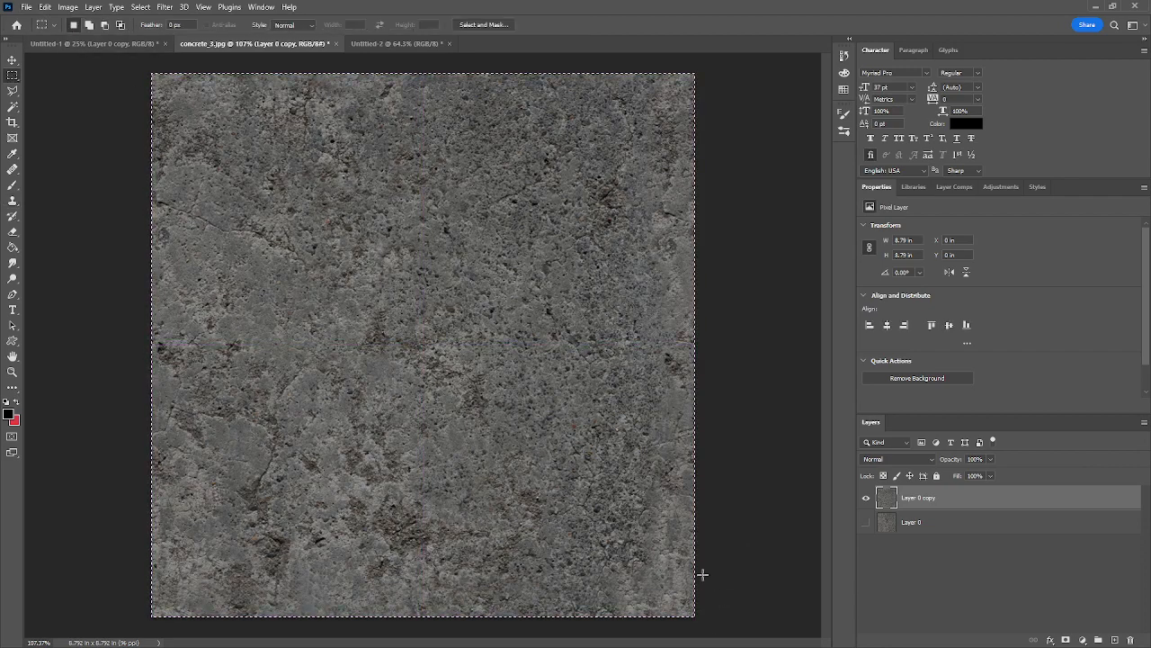
{"action": "left_click", "coordinate": [45, 7]}
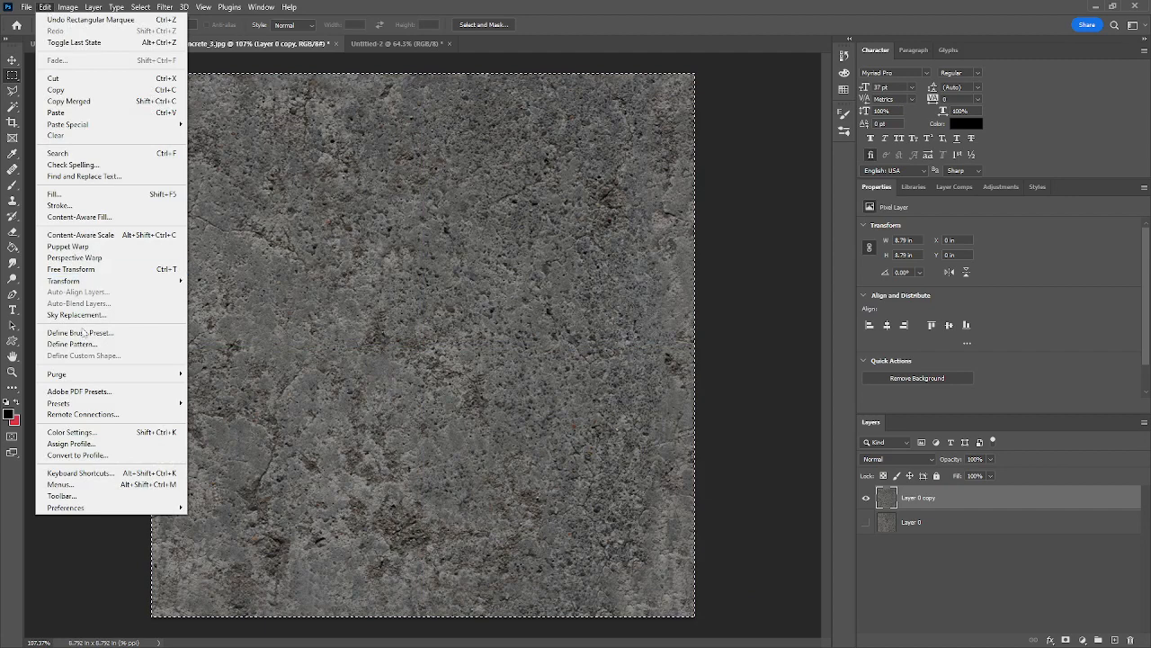
{"action": "mouse_move", "coordinate": [91, 407]}
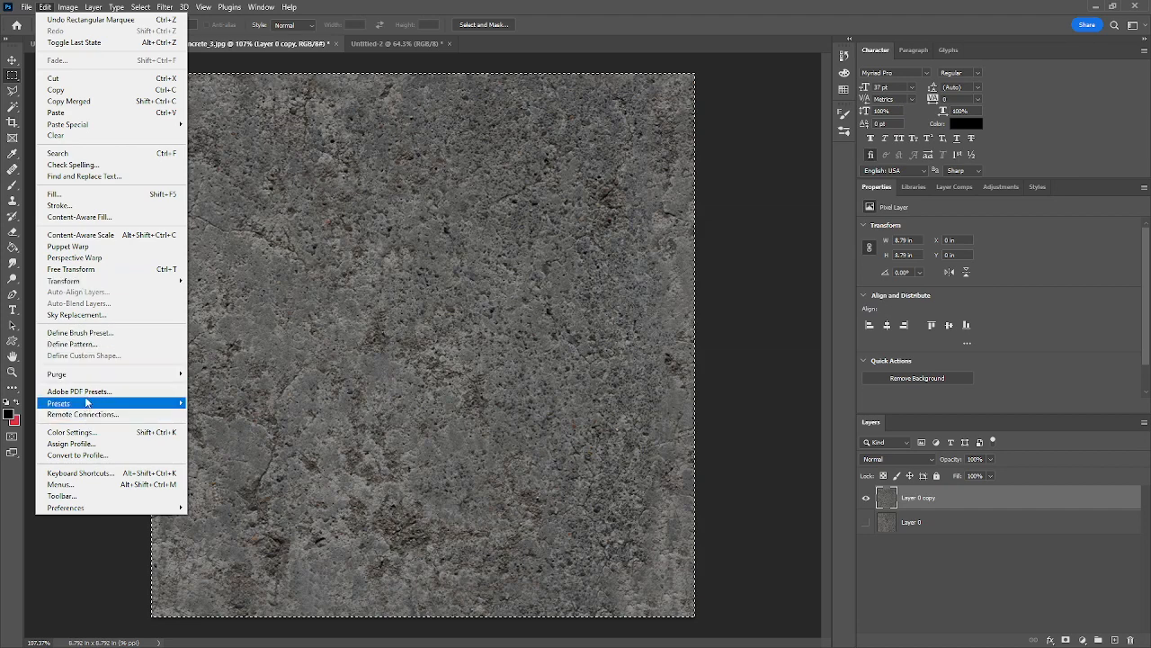
{"action": "left_click", "coordinate": [72, 343]}
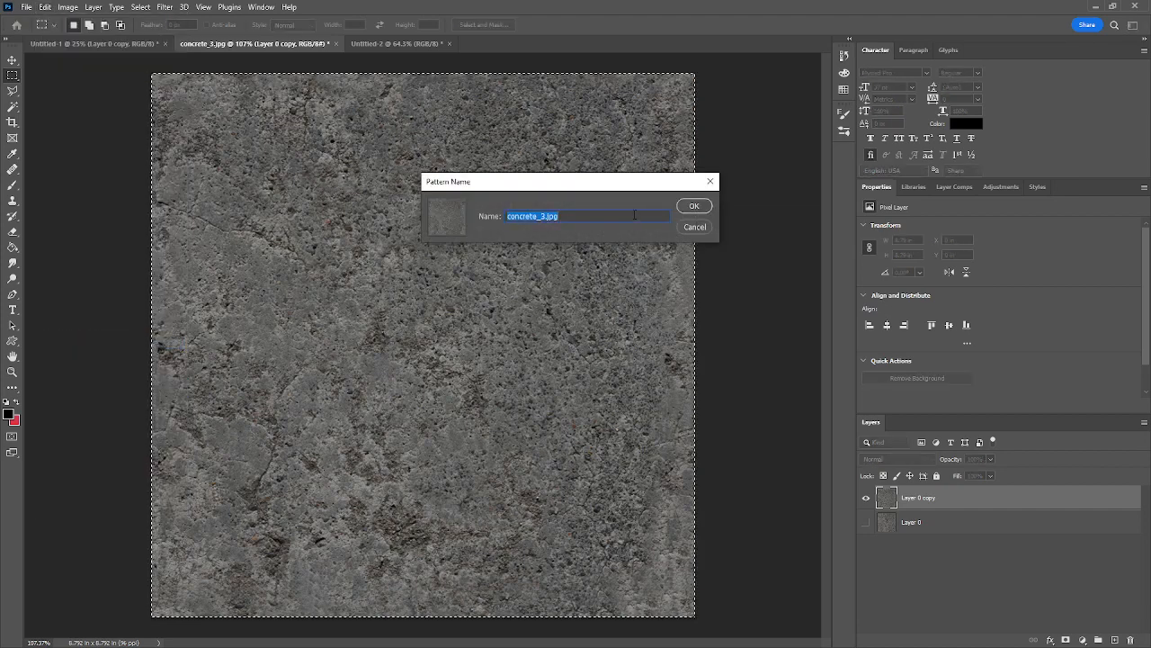
{"action": "type", "text": "n"}
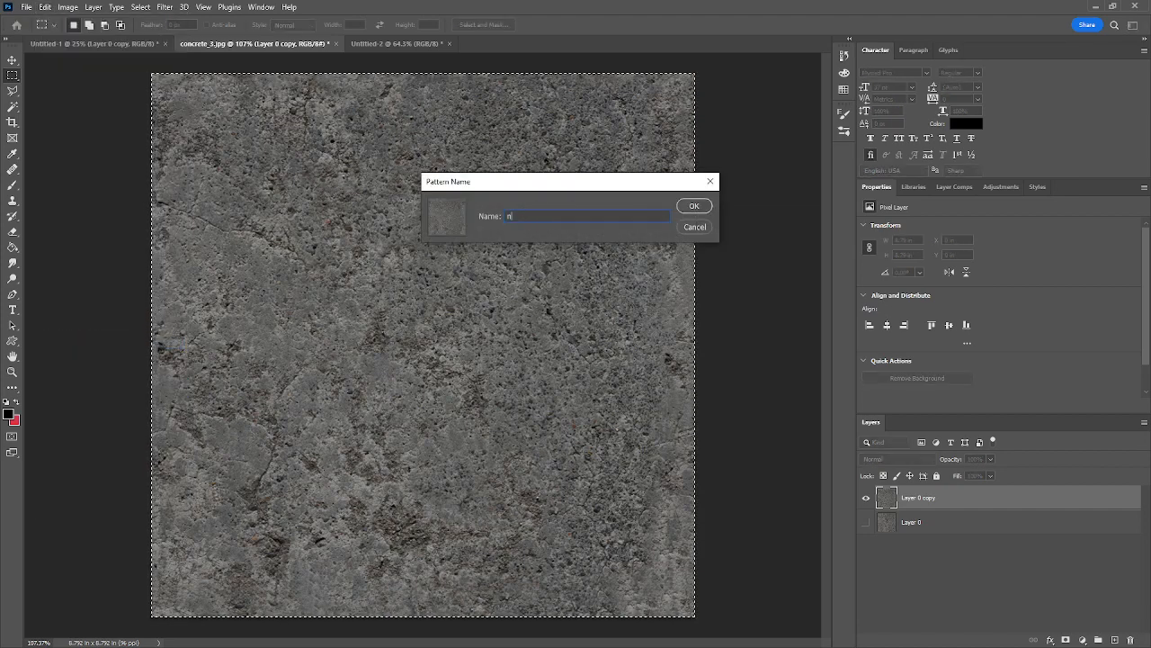
{"action": "type", "text": "ewpat"}
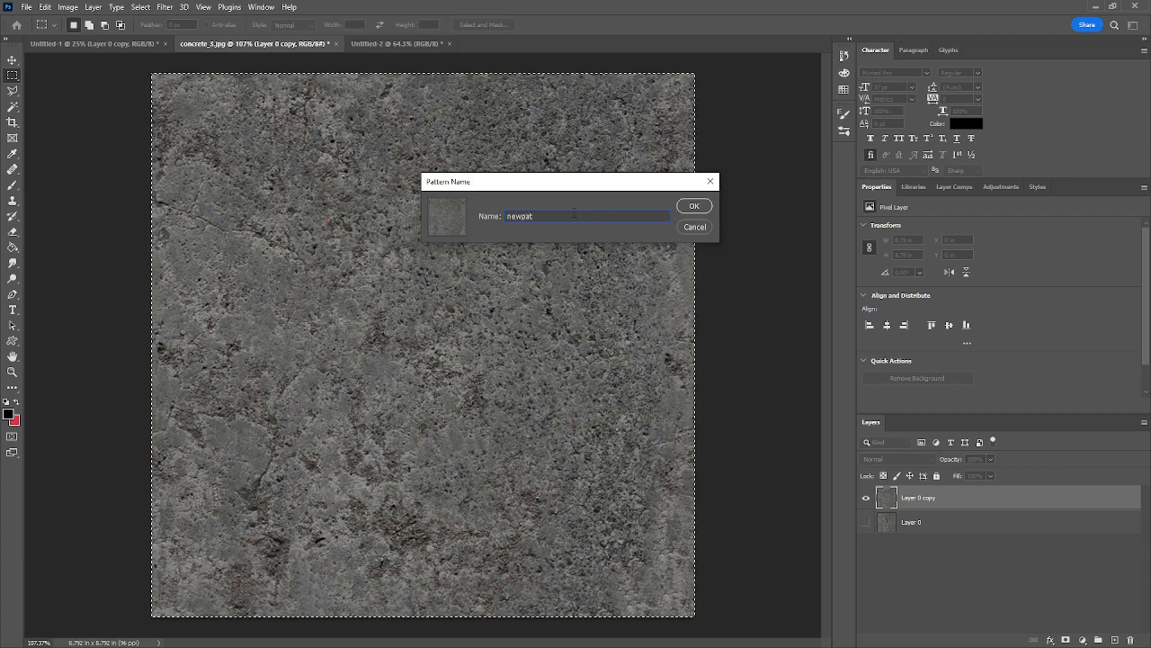
{"action": "key", "text": "Return"}
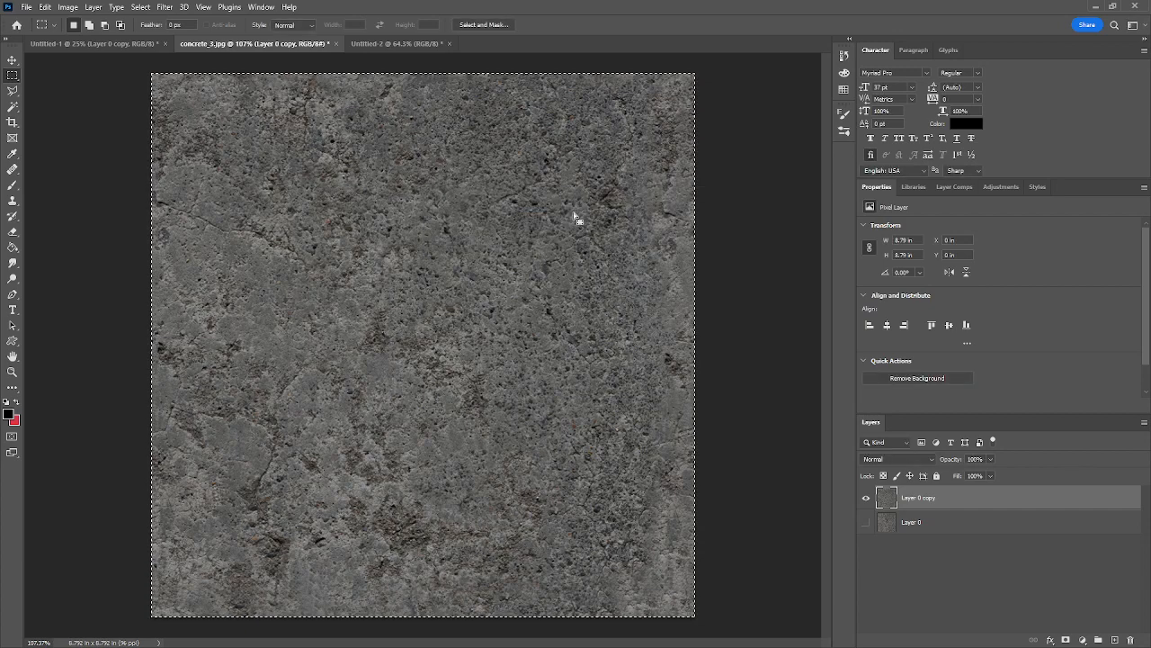
Step: Close Untitled-2 without saving and create a blank 8.5 x 11 in Letter document at 300 ppi from the print presets
{"action": "left_click", "coordinate": [396, 43]}
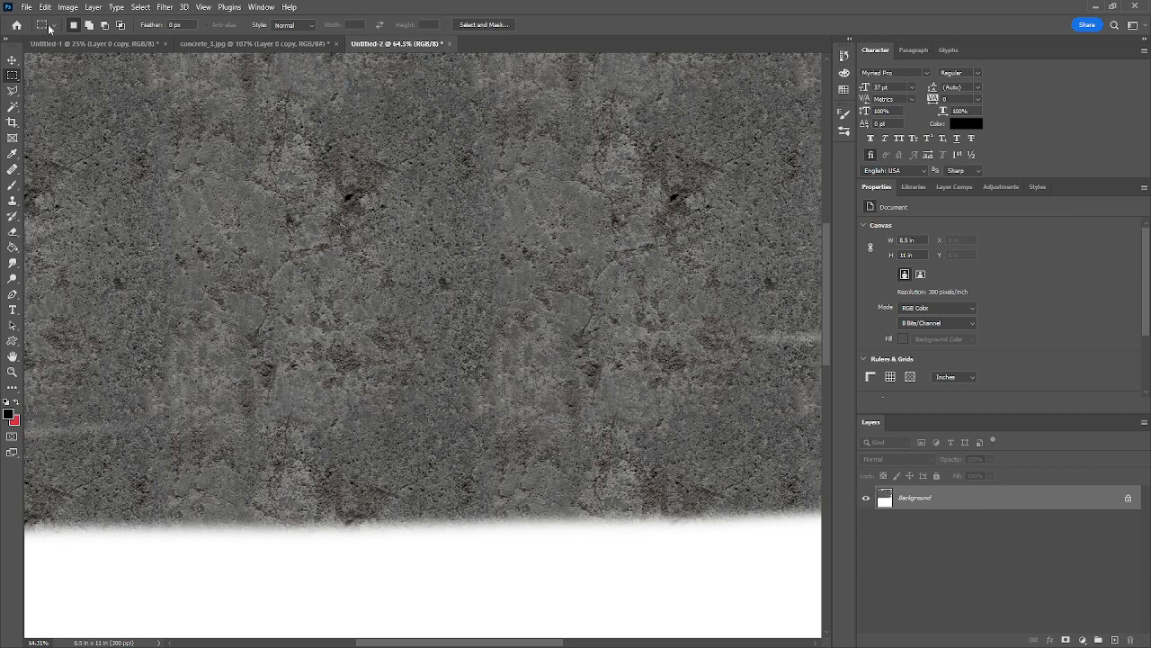
{"action": "left_click", "coordinate": [449, 43]}
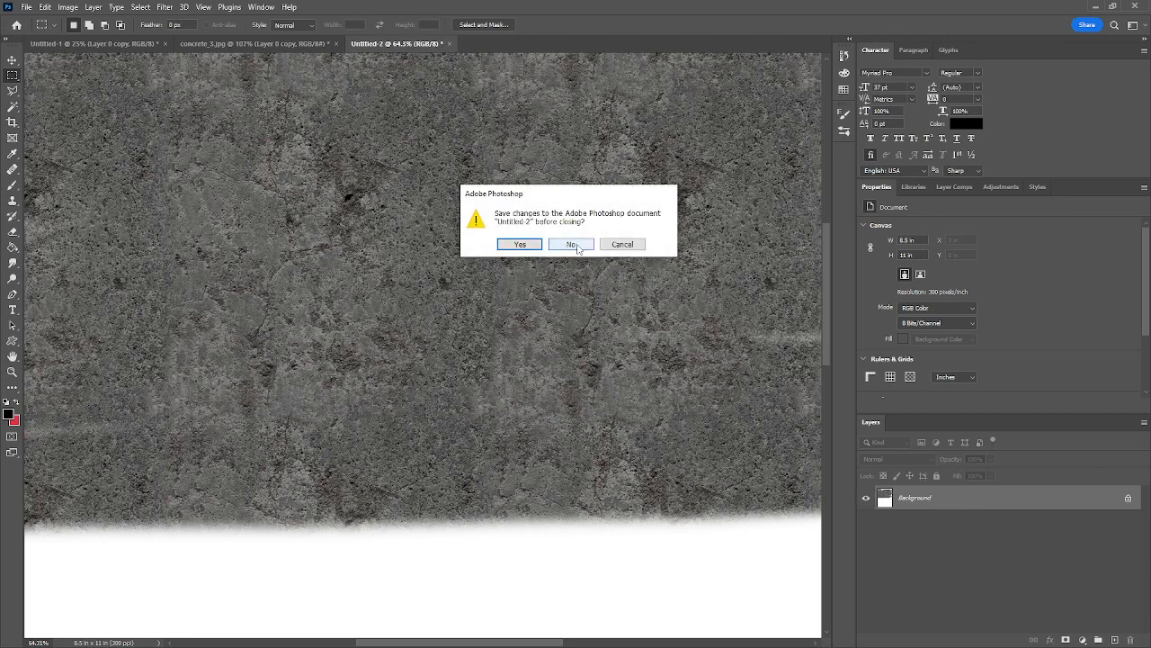
{"action": "left_click", "coordinate": [572, 243]}
{"action": "left_click", "coordinate": [26, 7]}
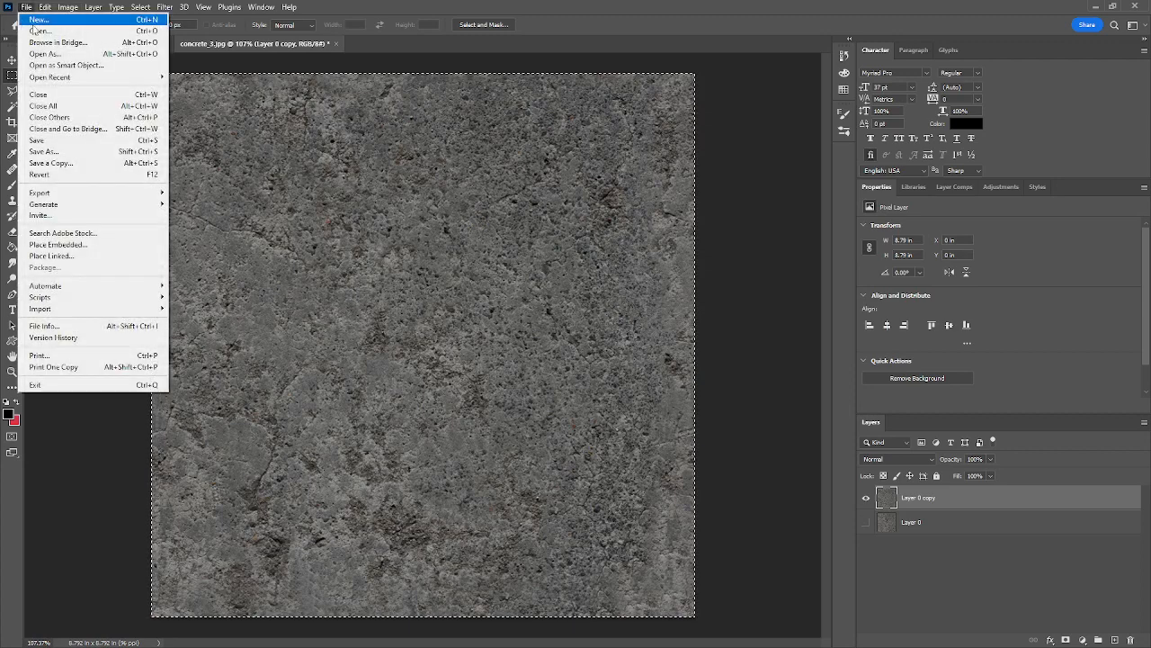
{"action": "left_click", "coordinate": [34, 22]}
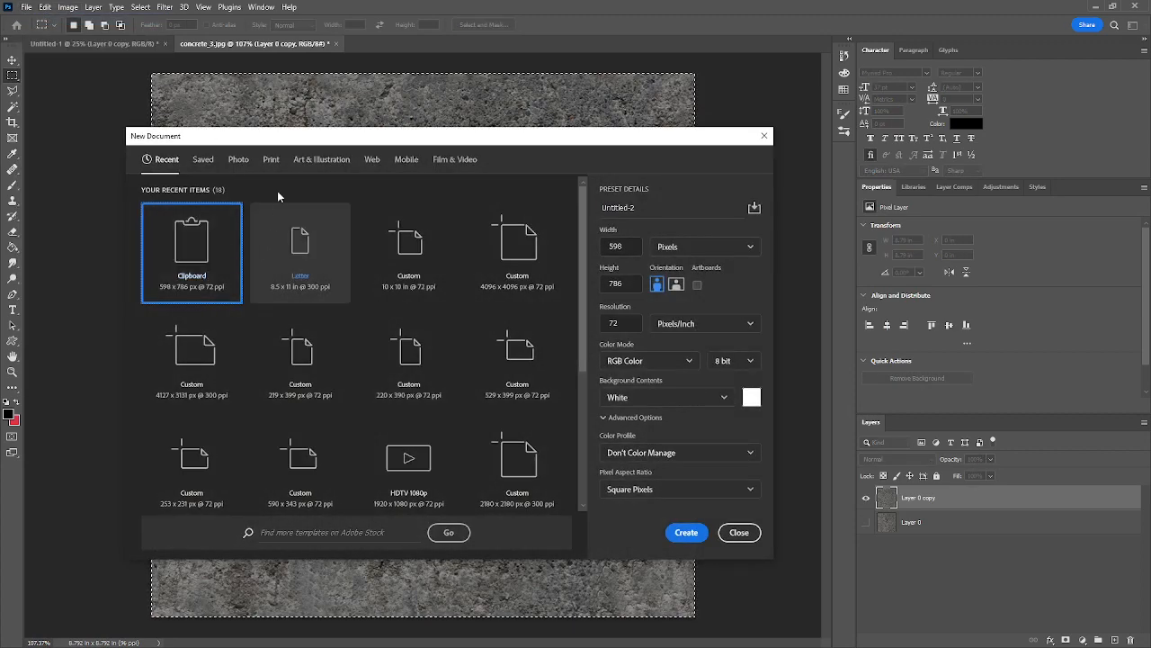
{"action": "left_click", "coordinate": [271, 162]}
{"action": "double_click", "coordinate": [222, 216]}
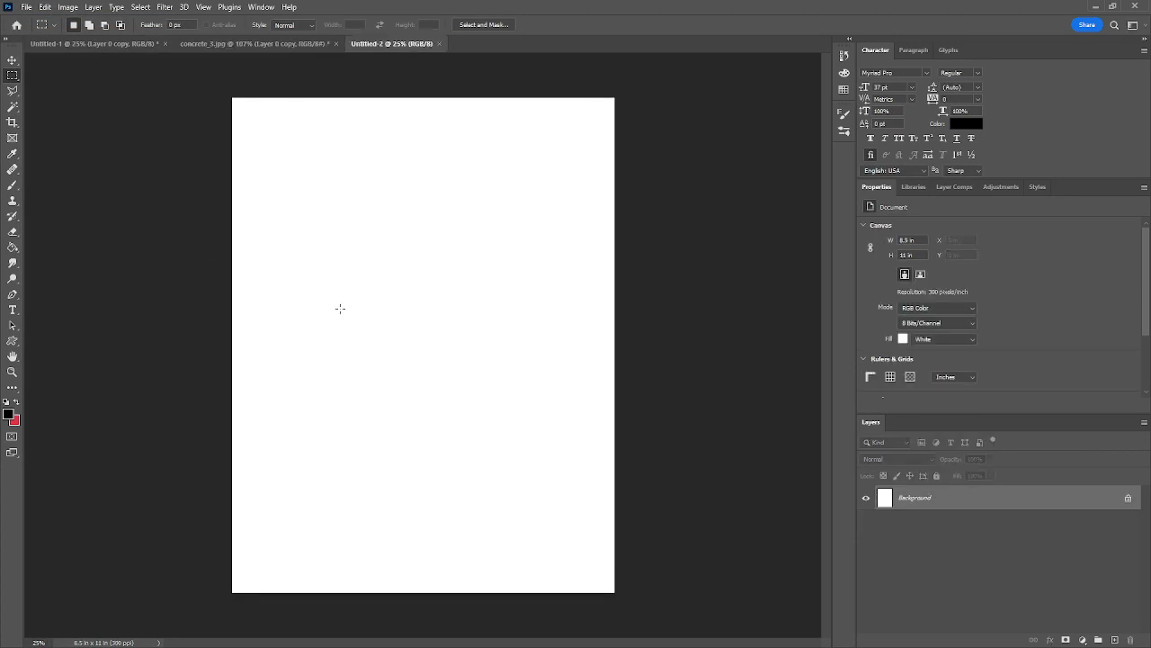
Step: Set the Pattern Stamp to a soft brush of about 161 px, try a stroke on the blank page and undo it
{"action": "left_click", "coordinate": [13, 202]}
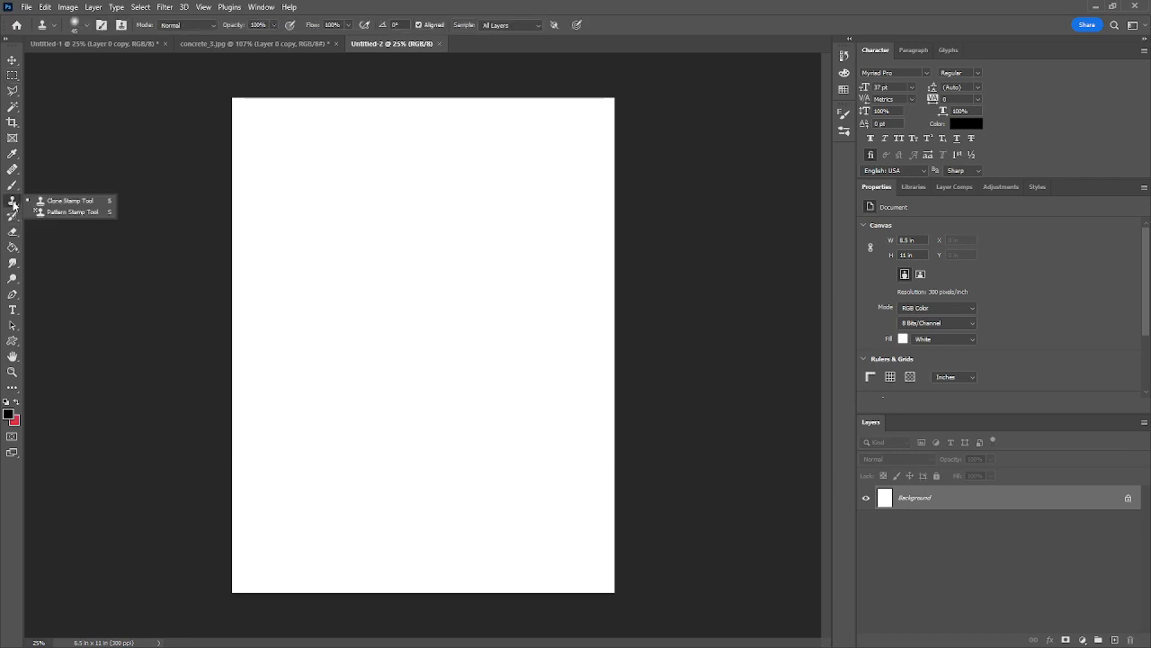
{"action": "left_click", "coordinate": [61, 209]}
{"action": "right_click", "coordinate": [419, 255]}
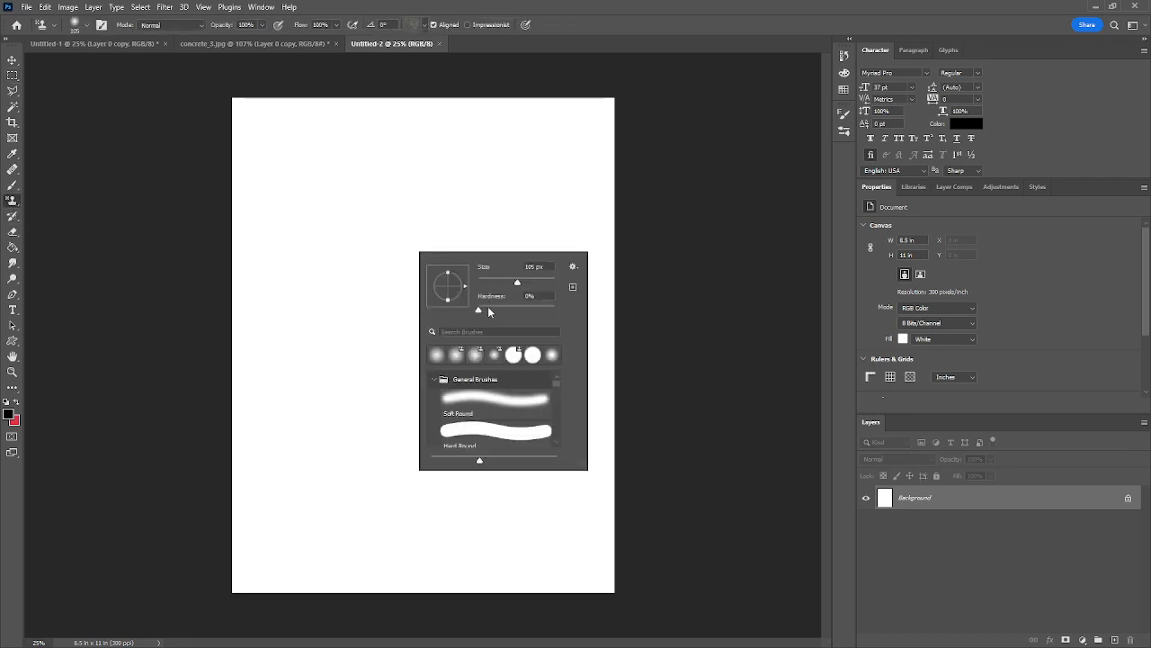
{"action": "left_click", "coordinate": [488, 310]}
{"action": "left_click_drag", "start_coordinate": [524, 281], "coordinate": [529, 275]}
{"action": "left_click_drag", "start_coordinate": [373, 192], "coordinate": [274, 199]}
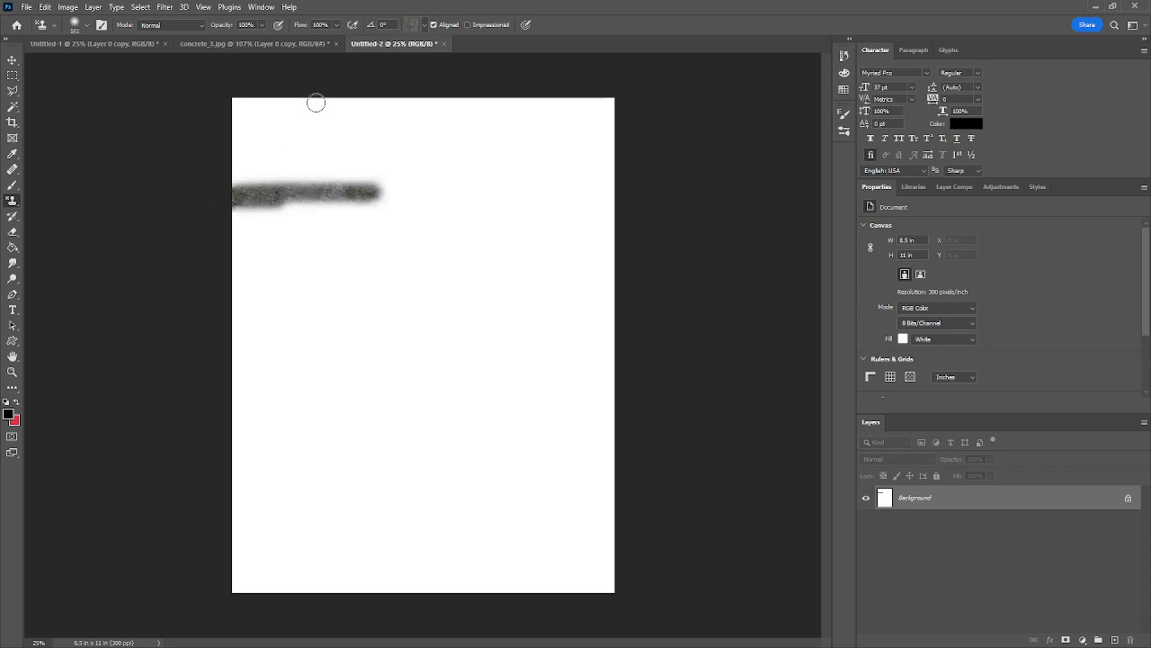
{"action": "key", "text": "ctrl+z"}
Step: Choose the newpat pattern and paint it across the full page width, leaving only the page's top and bottom strips white
{"action": "left_click", "coordinate": [425, 26]}
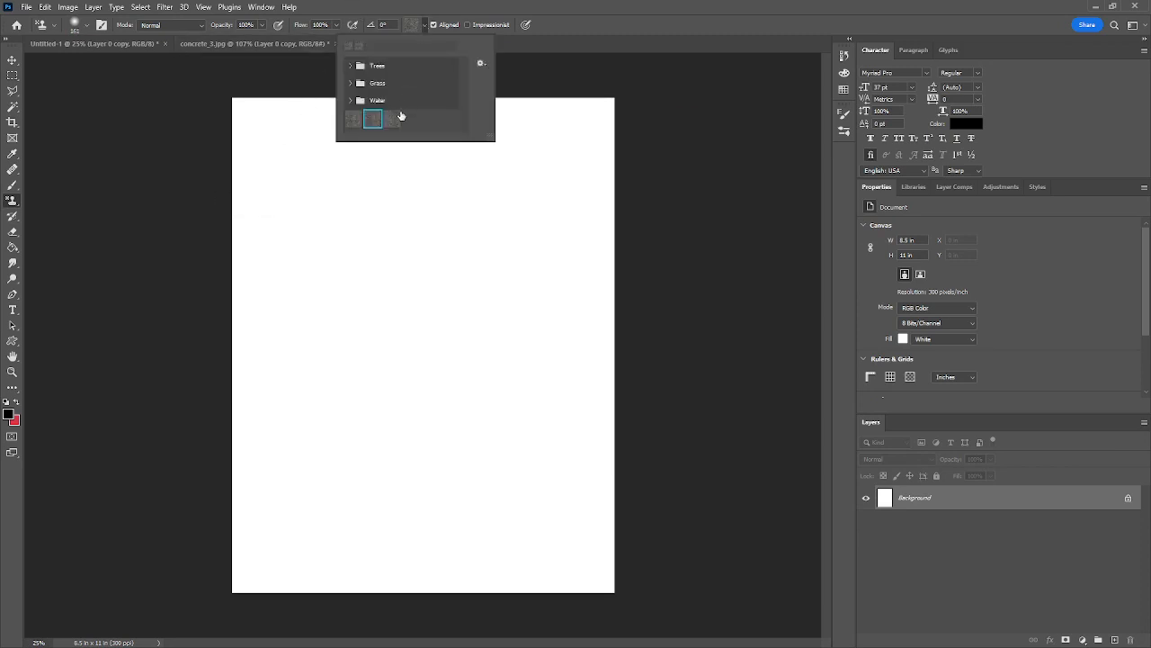
{"action": "mouse_move", "coordinate": [329, 260]}
{"action": "left_mouse_down"}
{"action": "mouse_move", "coordinate": [270, 286]}
{"action": "mouse_move", "coordinate": [128, 278]}
{"action": "mouse_move", "coordinate": [628, 301]}
{"action": "mouse_move", "coordinate": [270, 333]}
{"action": "mouse_move", "coordinate": [617, 324]}
{"action": "mouse_move", "coordinate": [712, 334]}
{"action": "mouse_move", "coordinate": [268, 367]}
{"action": "mouse_move", "coordinate": [389, 331]}
{"action": "mouse_move", "coordinate": [401, 378]}
{"action": "mouse_move", "coordinate": [302, 367]}
{"action": "mouse_move", "coordinate": [131, 393]}
{"action": "mouse_move", "coordinate": [347, 387]}
{"action": "mouse_move", "coordinate": [351, 325]}
{"action": "left_mouse_up"}
{"action": "scroll", "coordinate": [377, 321], "scroll_direction": "up", "scroll_amount": 7, "text": "alt"}
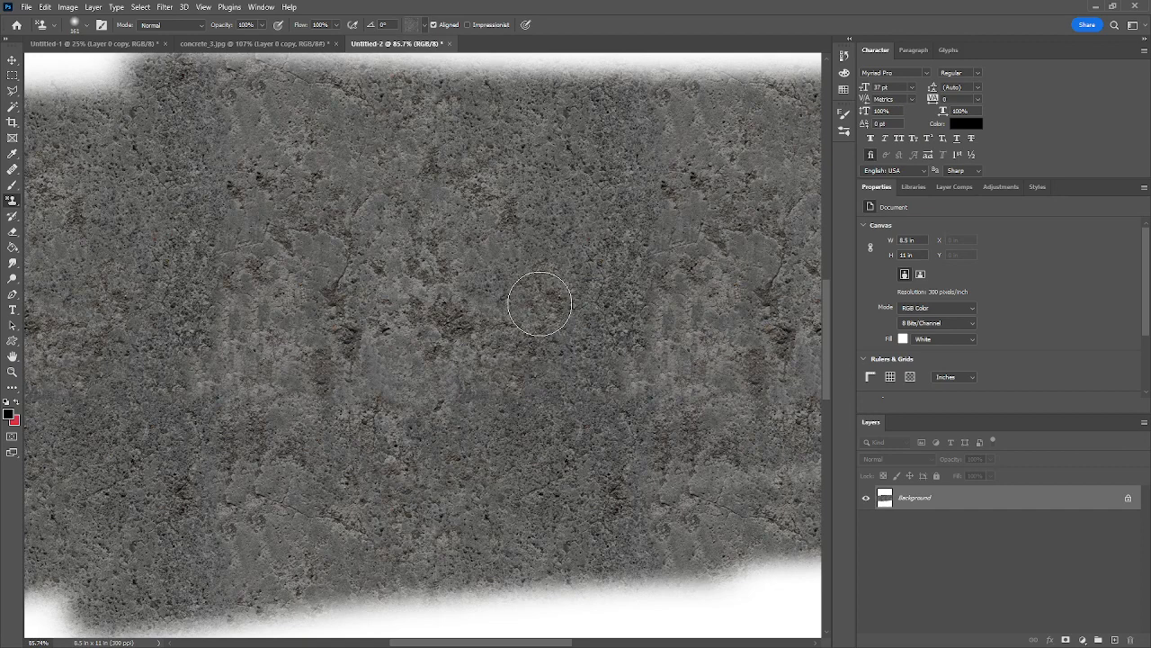
{"action": "scroll", "coordinate": [557, 309], "scroll_direction": "down", "scroll_amount": 7, "text": "alt"}
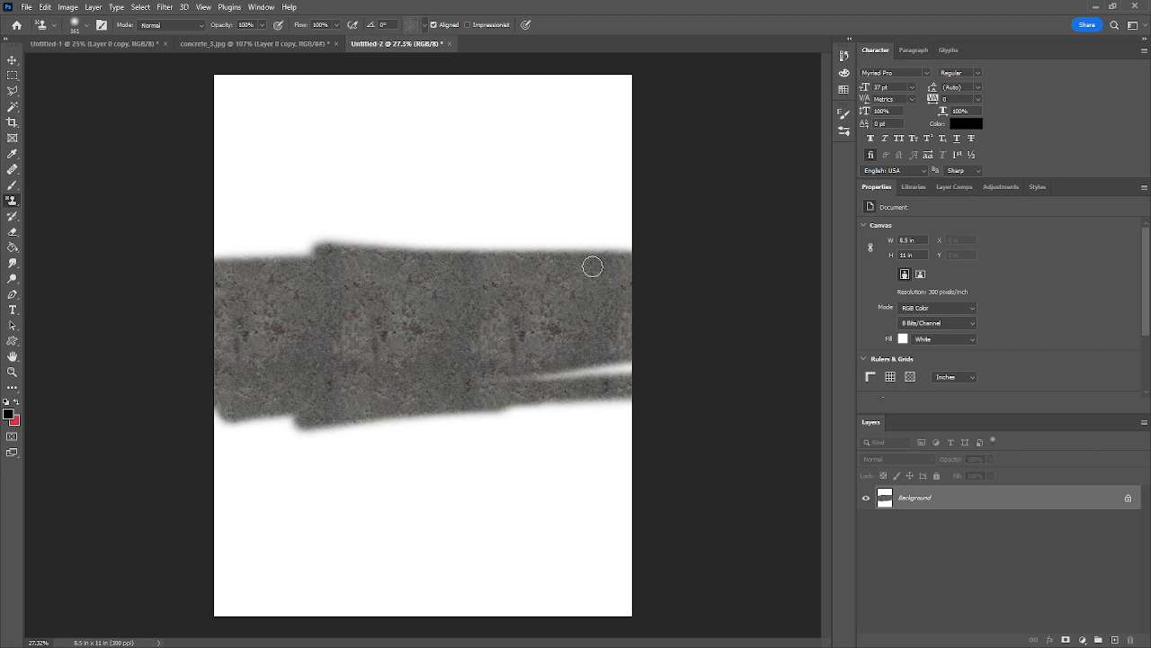
{"action": "mouse_move", "coordinate": [545, 276]}
{"action": "left_mouse_down"}
{"action": "mouse_move", "coordinate": [225, 257]}
{"action": "mouse_move", "coordinate": [375, 254]}
{"action": "mouse_move", "coordinate": [157, 239]}
{"action": "mouse_move", "coordinate": [460, 241]}
{"action": "mouse_move", "coordinate": [220, 200]}
{"action": "mouse_move", "coordinate": [620, 223]}
{"action": "left_mouse_up"}
{"action": "mouse_move", "coordinate": [243, 375]}
{"action": "left_mouse_down"}
{"action": "mouse_move", "coordinate": [681, 383]}
{"action": "mouse_move", "coordinate": [72, 413]}
{"action": "mouse_move", "coordinate": [689, 378]}
{"action": "mouse_move", "coordinate": [706, 411]}
{"action": "mouse_move", "coordinate": [203, 429]}
{"action": "mouse_move", "coordinate": [67, 473]}
{"action": "mouse_move", "coordinate": [681, 491]}
{"action": "mouse_move", "coordinate": [200, 543]}
{"action": "mouse_move", "coordinate": [57, 483]}
{"action": "mouse_move", "coordinate": [286, 483]}
{"action": "mouse_move", "coordinate": [104, 488]}
{"action": "mouse_move", "coordinate": [85, 530]}
{"action": "mouse_move", "coordinate": [301, 508]}
{"action": "left_mouse_up"}
{"action": "left_click_drag", "start_coordinate": [630, 365], "coordinate": [558, 382]}
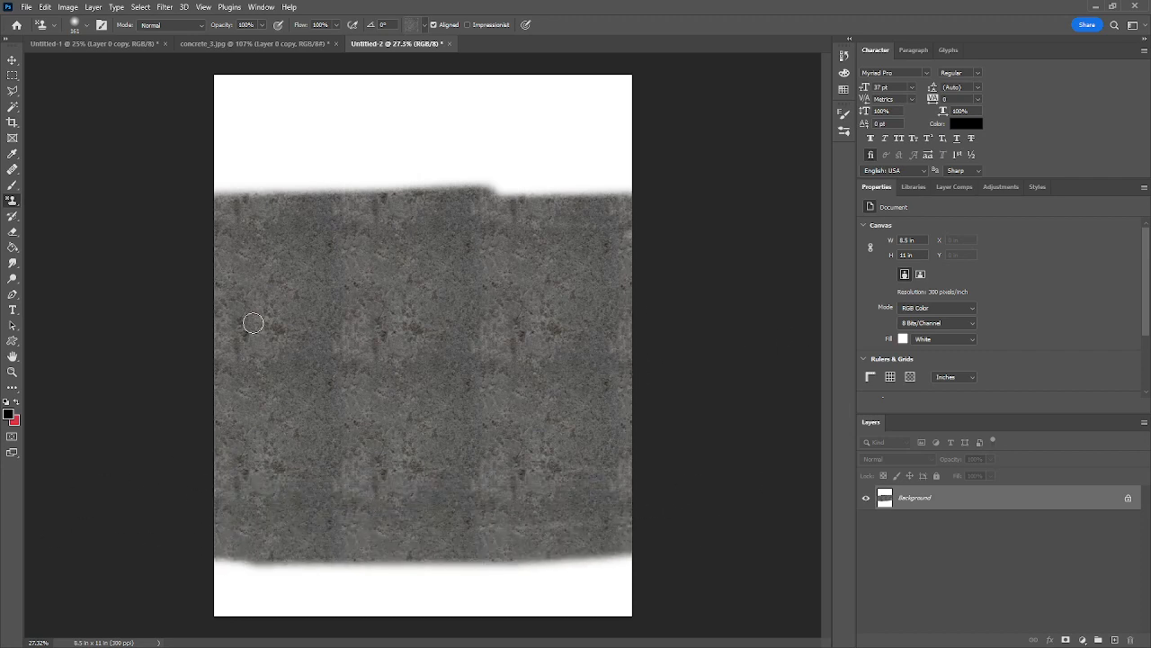
{"action": "mouse_move", "coordinate": [201, 225]}
{"action": "left_mouse_down"}
{"action": "mouse_move", "coordinate": [604, 210]}
{"action": "mouse_move", "coordinate": [208, 190]}
{"action": "mouse_move", "coordinate": [647, 180]}
{"action": "mouse_move", "coordinate": [204, 171]}
{"action": "mouse_move", "coordinate": [393, 171]}
{"action": "mouse_move", "coordinate": [586, 154]}
{"action": "mouse_move", "coordinate": [386, 145]}
{"action": "left_mouse_up"}
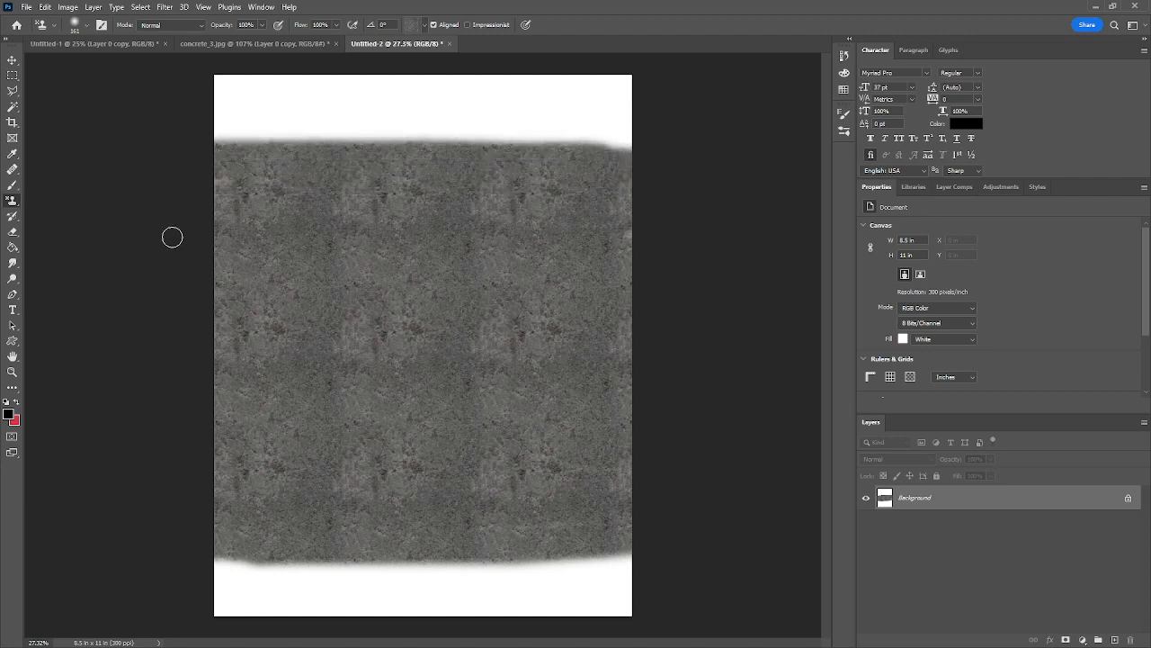
Step: Float the concrete_3.jpg and Untitled-2 documents as separate windows over Untitled-1
{"action": "left_click", "coordinate": [270, 44]}
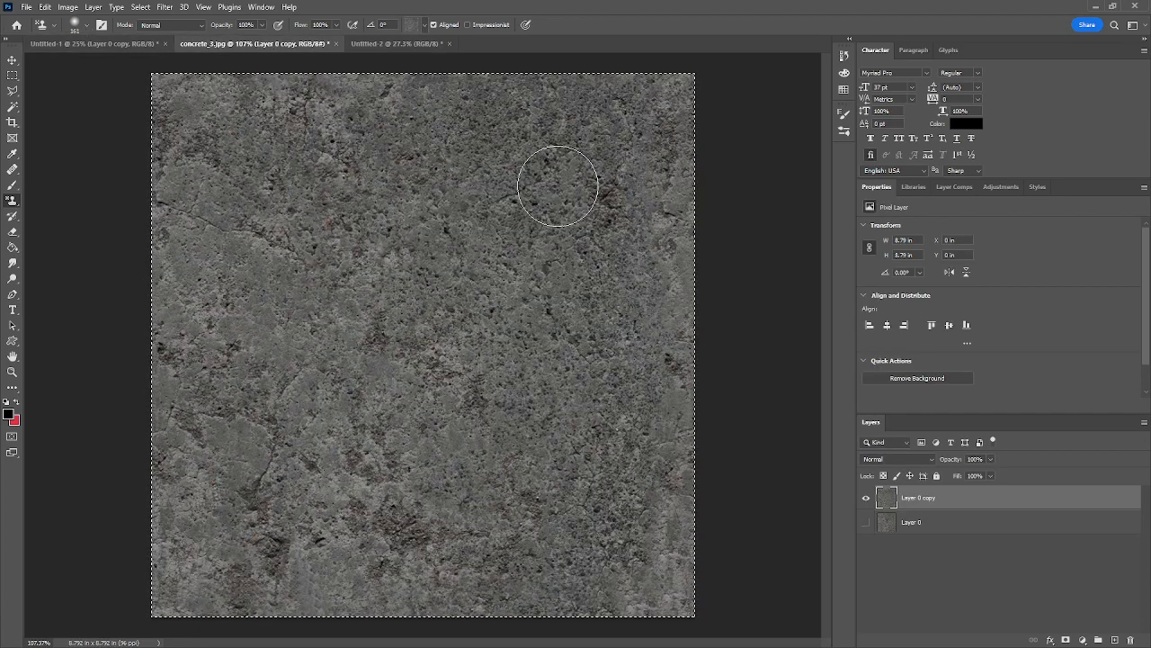
{"action": "left_click_drag", "start_coordinate": [288, 46], "coordinate": [517, 159]}
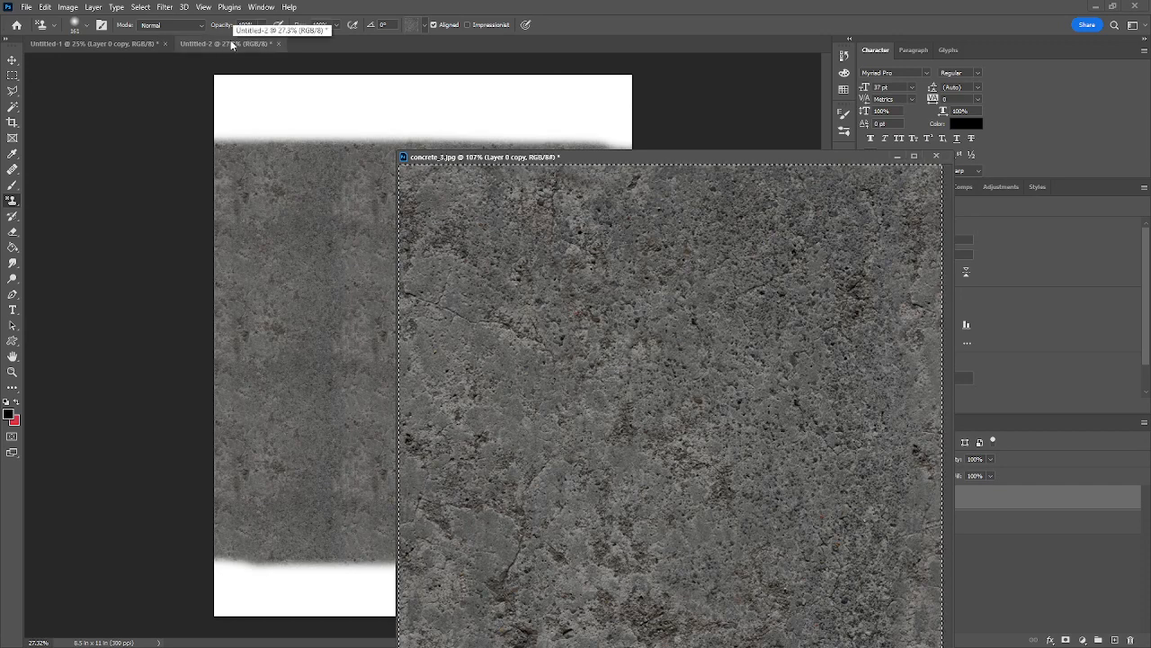
{"action": "left_click_drag", "start_coordinate": [231, 42], "coordinate": [540, 105]}
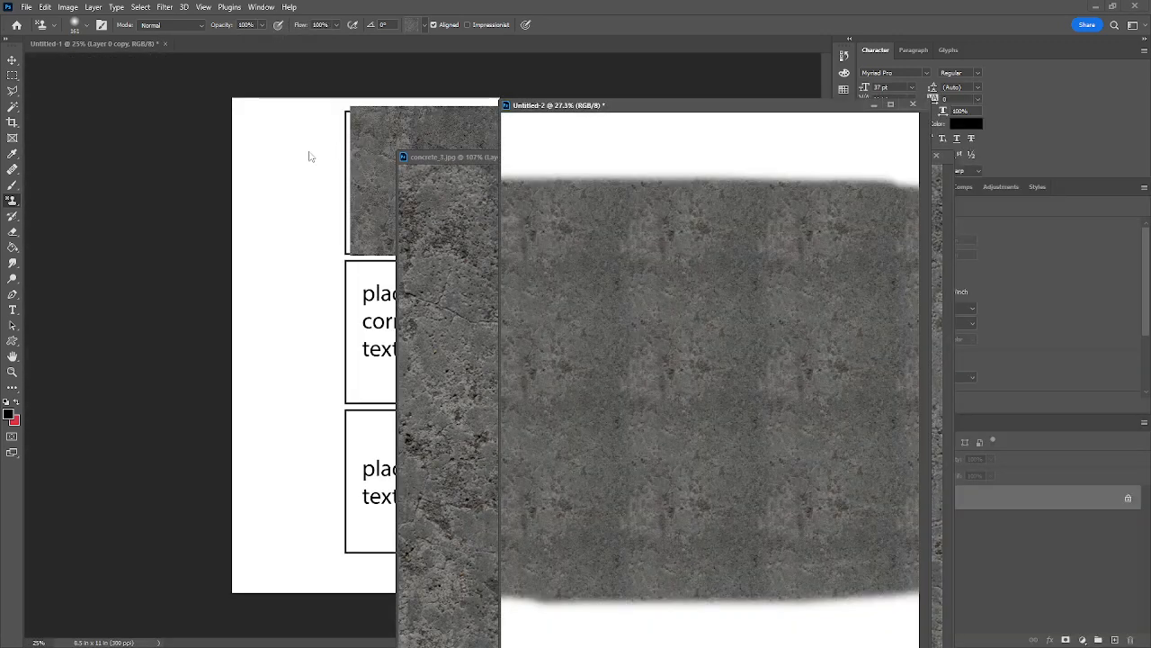
Step: Copy the whole corrected texture from concrete_3.jpg into Untitled-1, minimize the source window, and position the copy in the middle box
{"action": "left_click", "coordinate": [9, 59]}
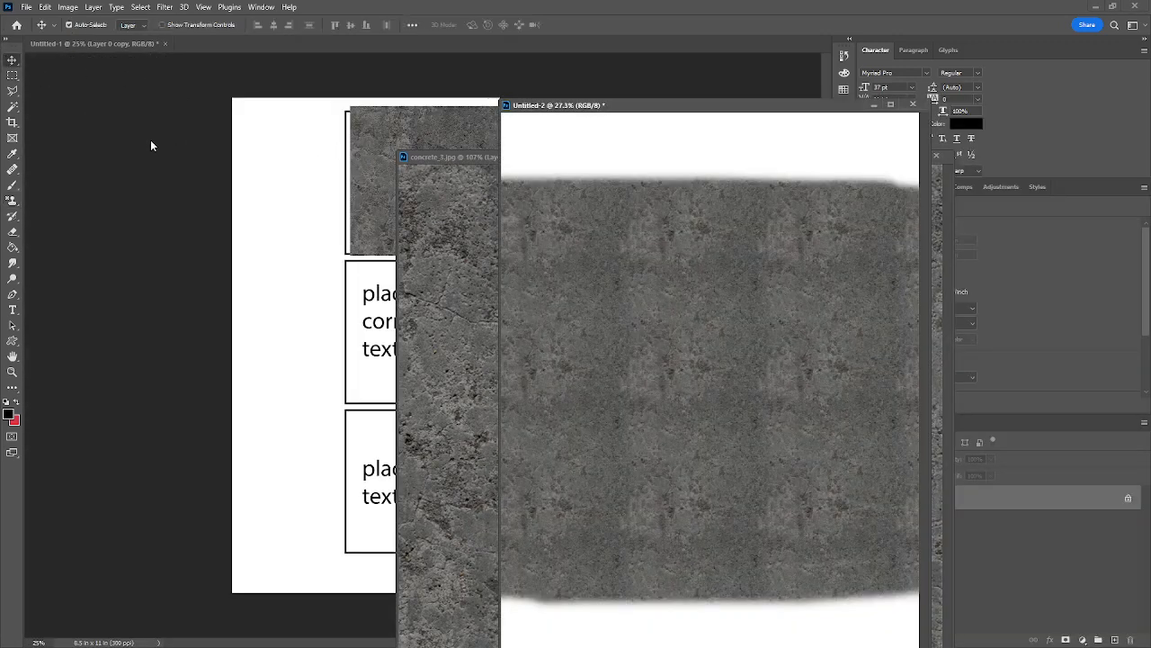
{"action": "left_click", "coordinate": [413, 155]}
{"action": "key", "text": "ctrl+a"}
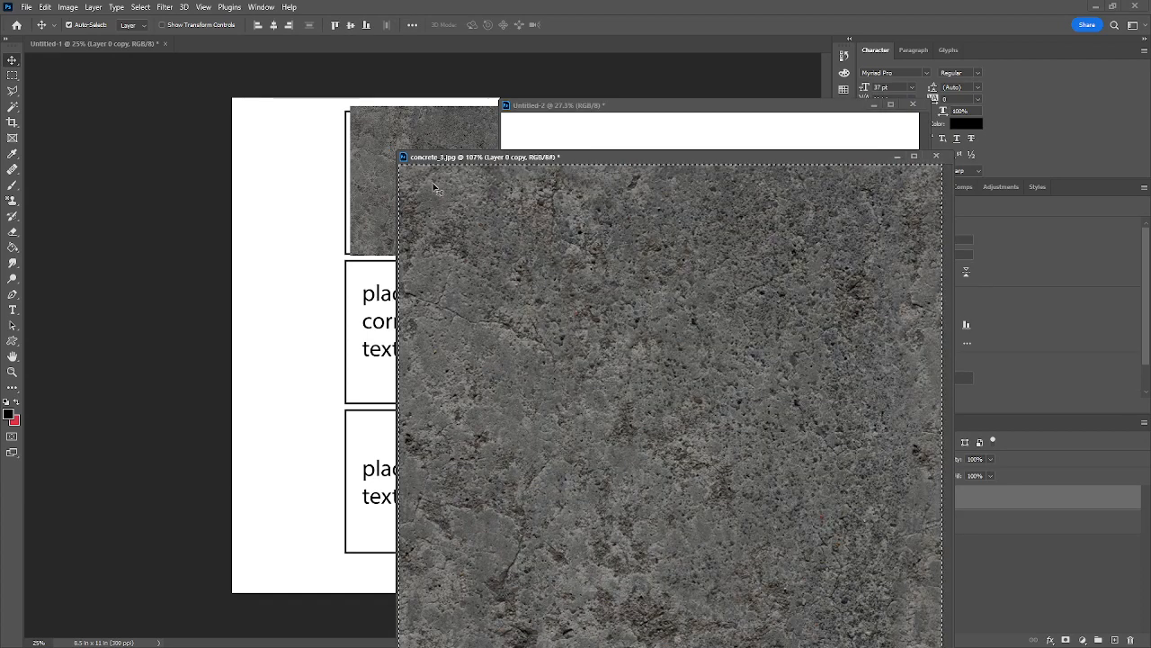
{"action": "left_click_drag", "start_coordinate": [473, 362], "coordinate": [351, 318]}
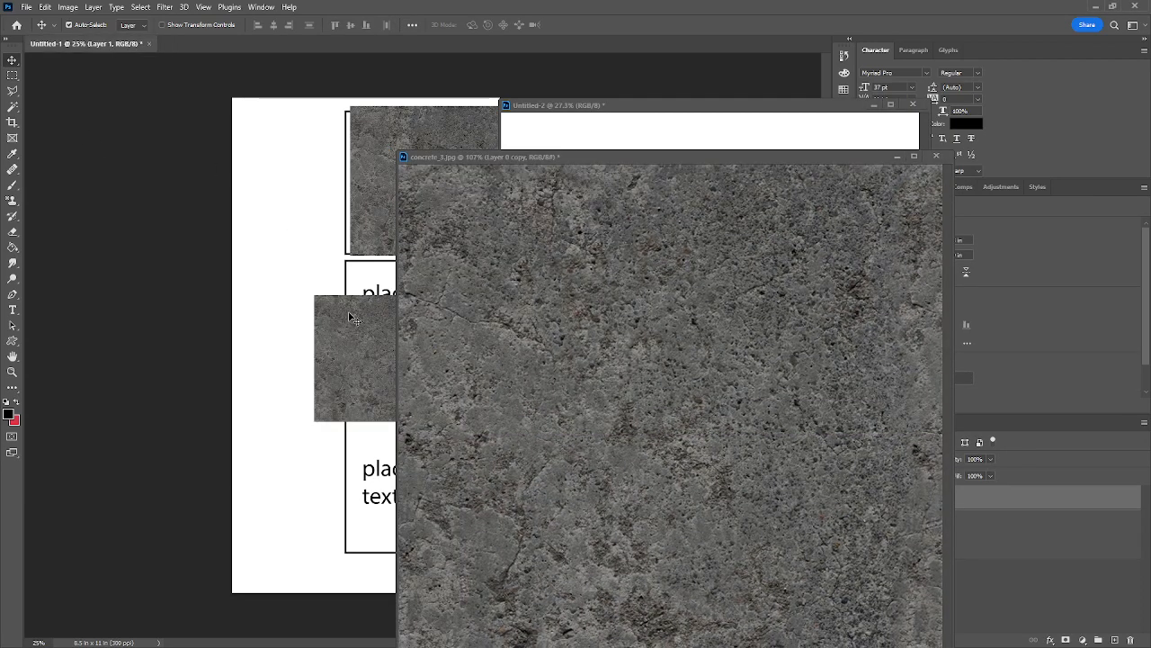
{"action": "left_click", "coordinate": [895, 156]}
{"action": "left_click_drag", "start_coordinate": [393, 326], "coordinate": [424, 290]}
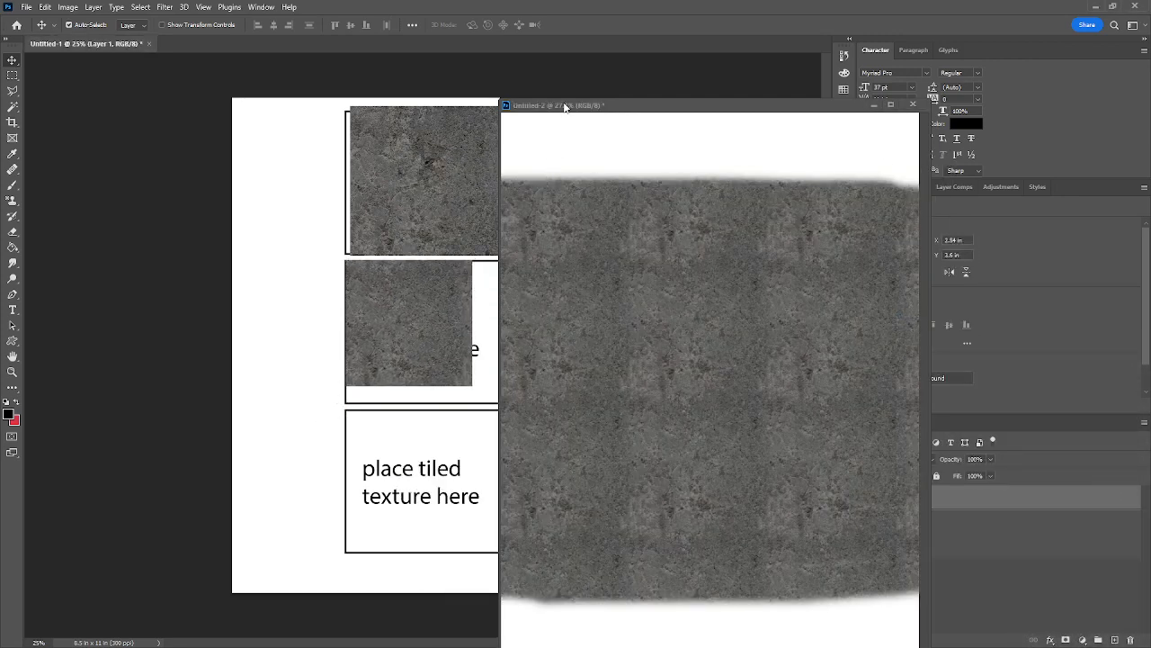
Step: Move the Untitled-2 window aside and enlarge the corrected texture to about 3.3 in square, centered in the middle box
{"action": "left_click_drag", "start_coordinate": [565, 108], "coordinate": [1150, 99]}
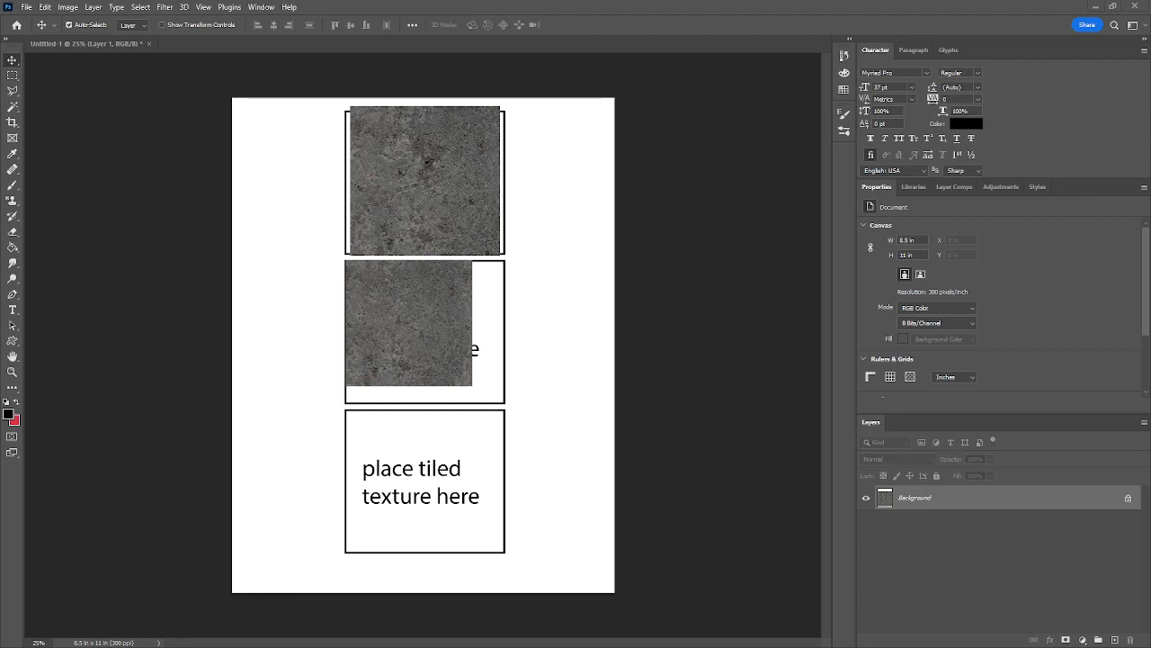
{"action": "left_click", "coordinate": [405, 314]}
{"action": "left_click_drag", "start_coordinate": [402, 304], "coordinate": [404, 301]}
{"action": "key", "text": "ctrl+t"}
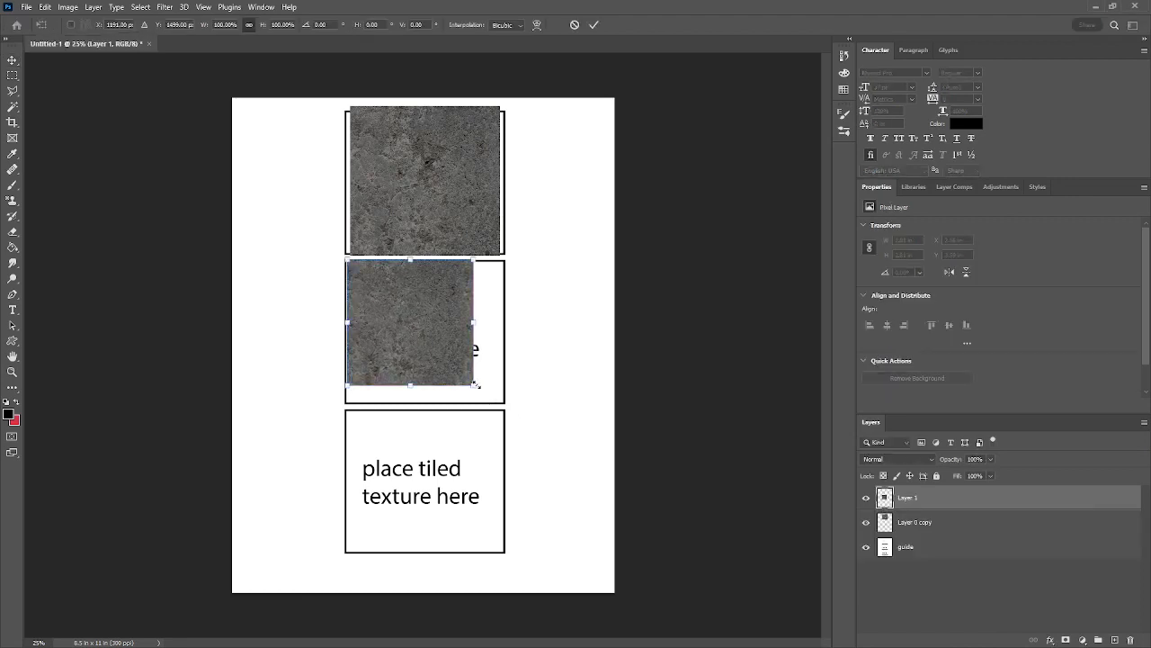
{"action": "left_click_drag", "start_coordinate": [475, 385], "coordinate": [500, 408]}
{"action": "left_click_drag", "start_coordinate": [444, 367], "coordinate": [478, 385]}
{"action": "key", "text": "Return"}
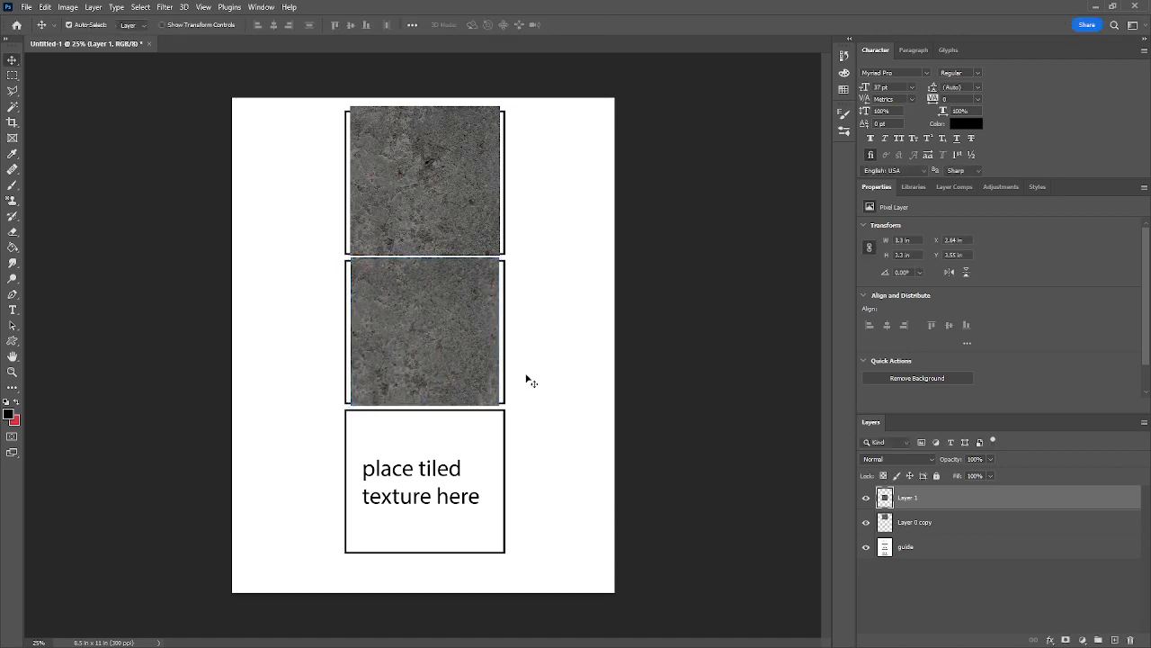
Step: Bring the Untitled-2 window back beside the boxes and select a large square area of the tiled concrete
{"action": "left_click_drag", "start_coordinate": [1150, 171], "coordinate": [654, 72]}
{"action": "left_click", "coordinate": [13, 75]}
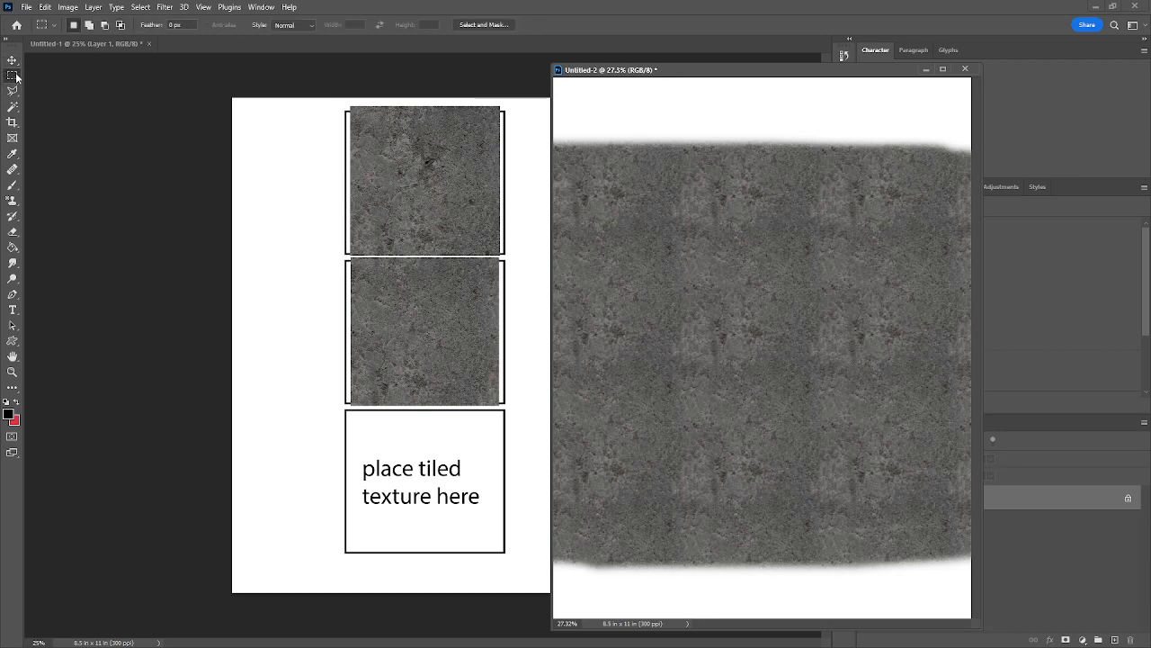
{"action": "left_click_drag", "start_coordinate": [570, 181], "coordinate": [984, 520]}
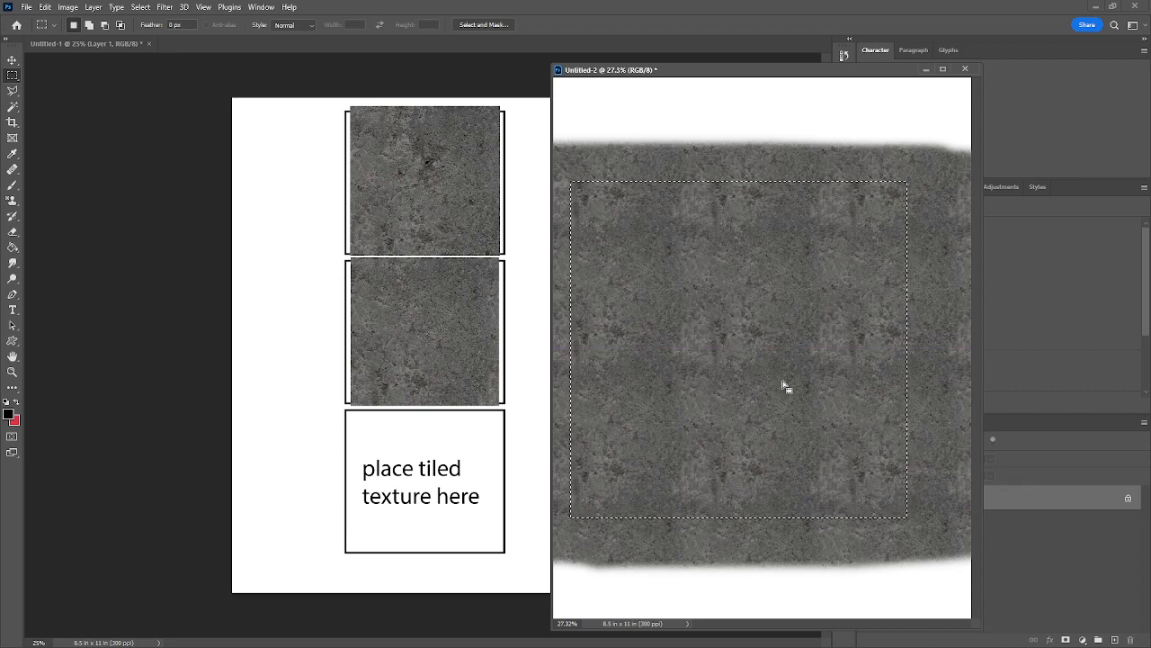
{"action": "left_click_drag", "start_coordinate": [765, 354], "coordinate": [429, 489]}
{"action": "key", "text": "ctrl+d"}
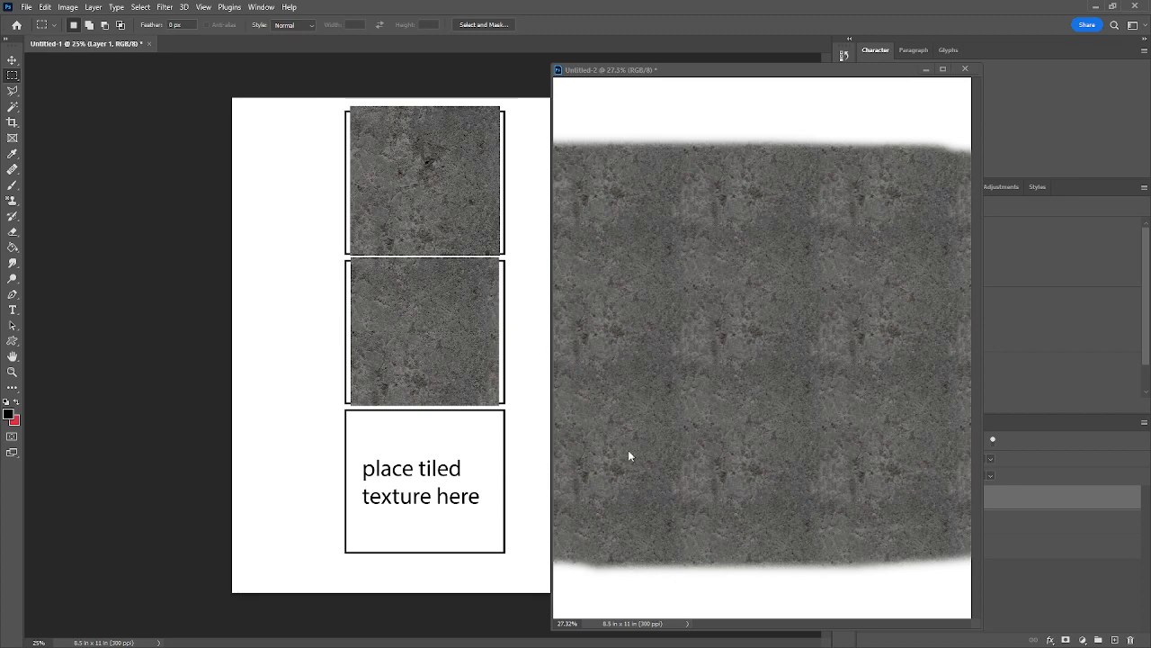
Step: Copy the selected square of tiled concrete from Untitled-2 into Untitled-1 over the boxes
{"action": "left_click", "coordinate": [11, 60]}
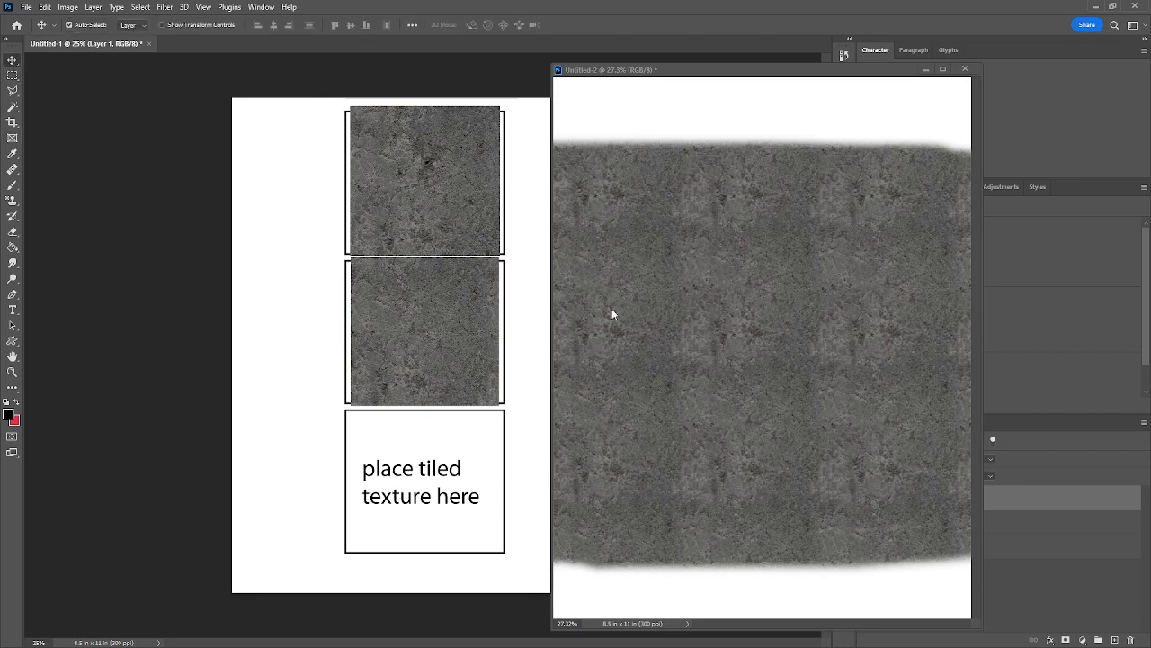
{"action": "left_click", "coordinate": [785, 351]}
{"action": "left_click_drag", "start_coordinate": [740, 285], "coordinate": [437, 330]}
Step: Scale the tiled texture to about 50%, fit it in the bottom box, and move the Untitled-2 window out of the way
{"action": "key", "text": "ctrl+t"}
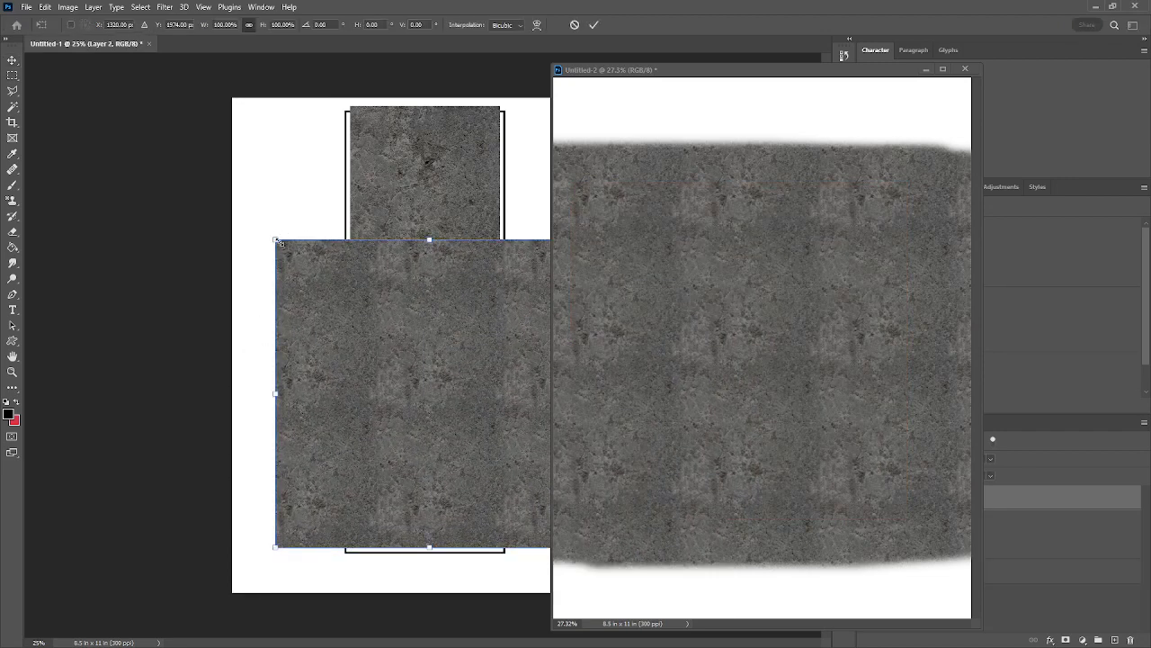
{"action": "left_click_drag", "start_coordinate": [277, 241], "coordinate": [417, 421]}
{"action": "left_click_drag", "start_coordinate": [491, 482], "coordinate": [418, 493]}
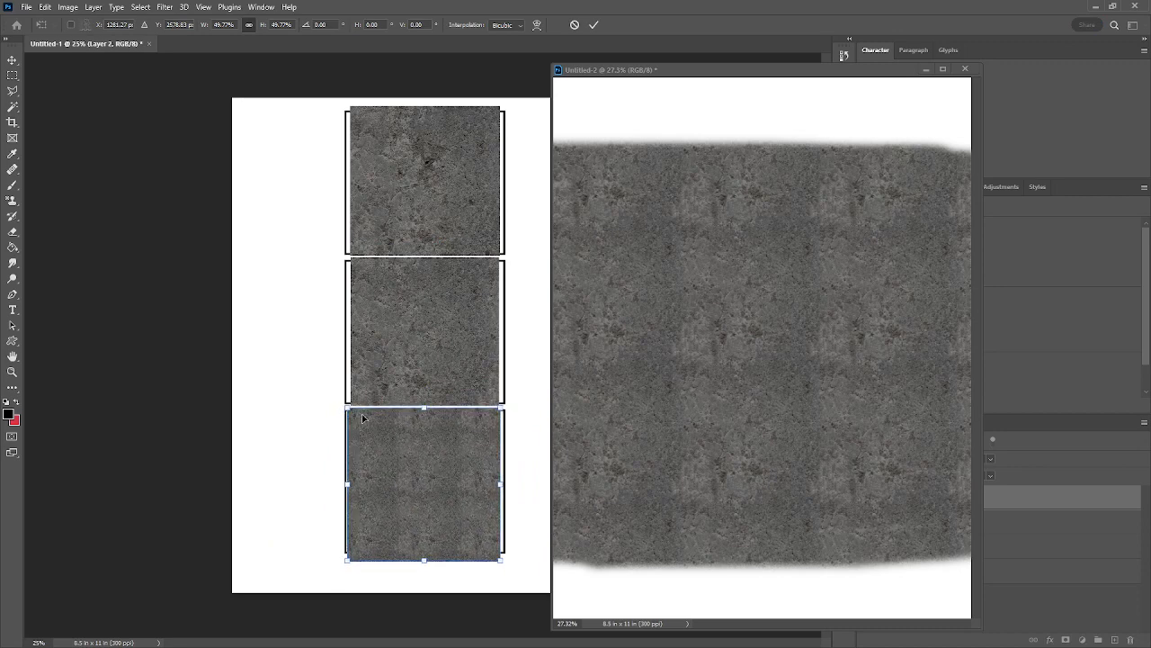
{"action": "left_click_drag", "start_coordinate": [348, 406], "coordinate": [349, 406]}
{"action": "key", "text": "Return"}
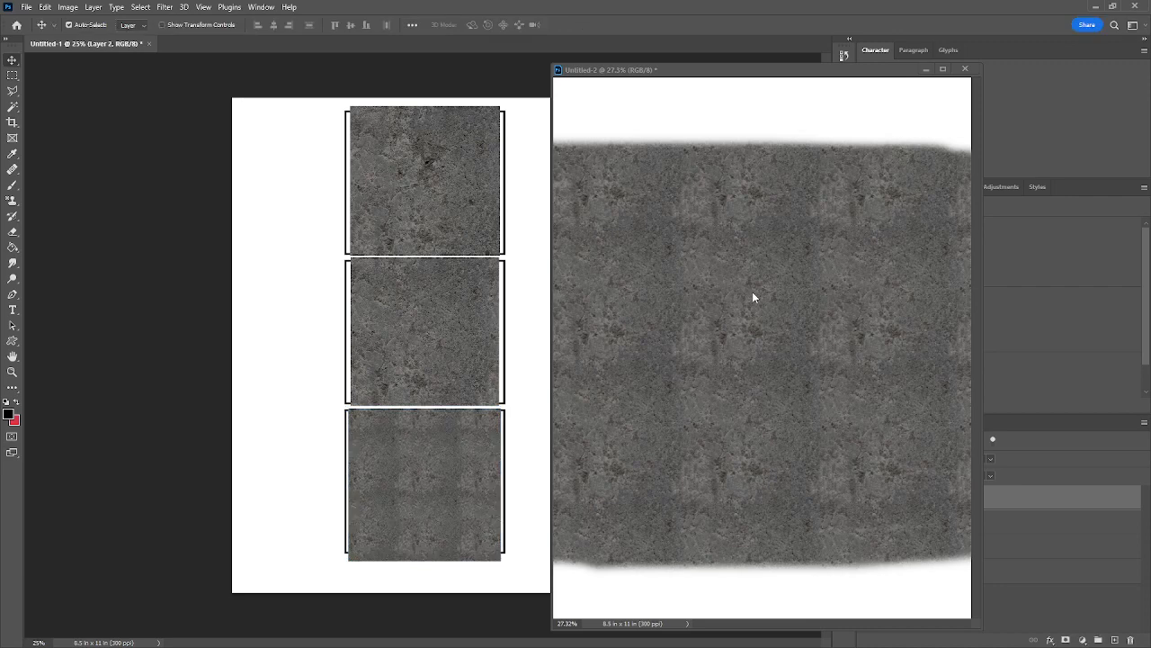
{"action": "left_click_drag", "start_coordinate": [765, 70], "coordinate": [1150, 108]}
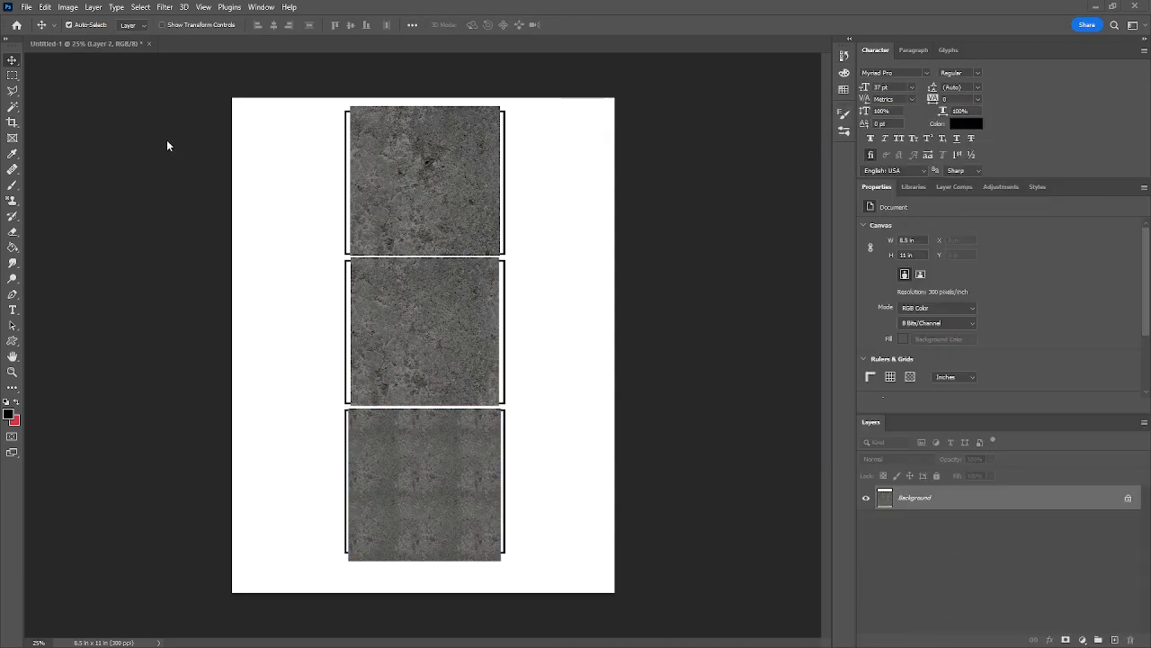
{"action": "left_click", "coordinate": [26, 7]}
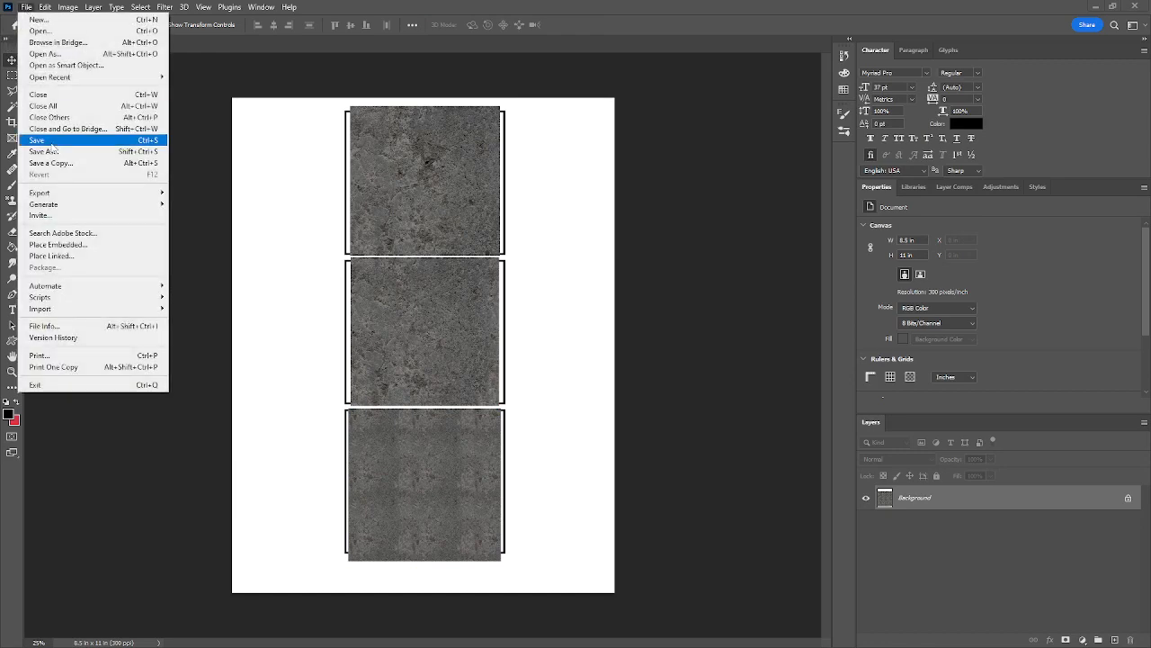
{"action": "mouse_move", "coordinate": [54, 193]}
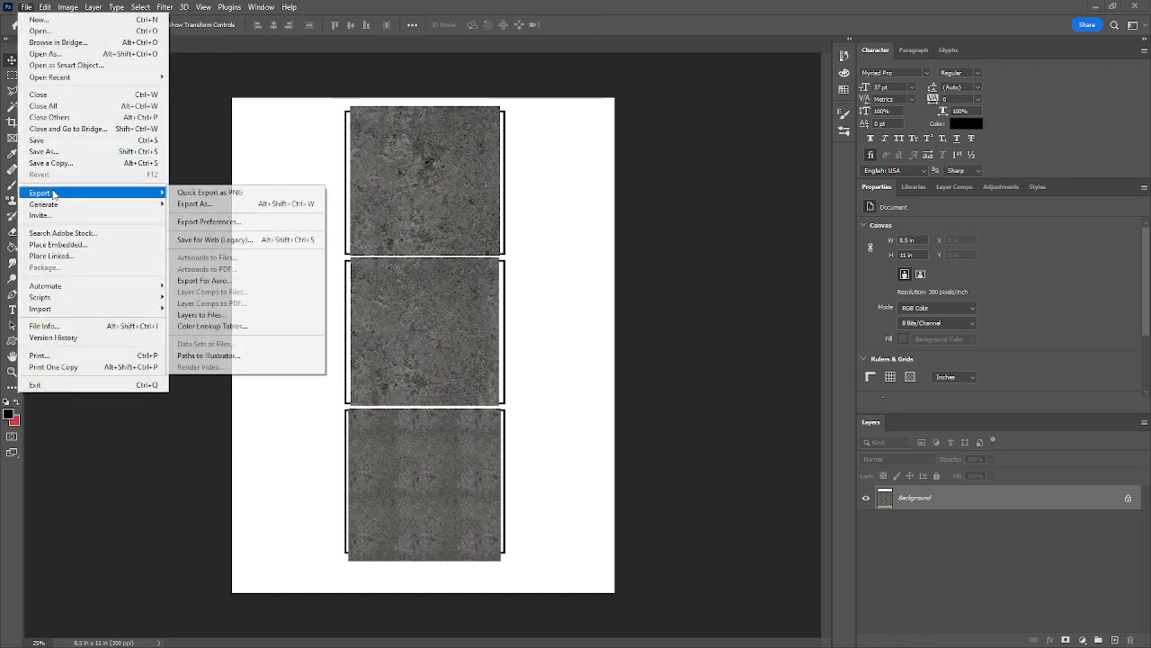
{"action": "left_click", "coordinate": [223, 205]}
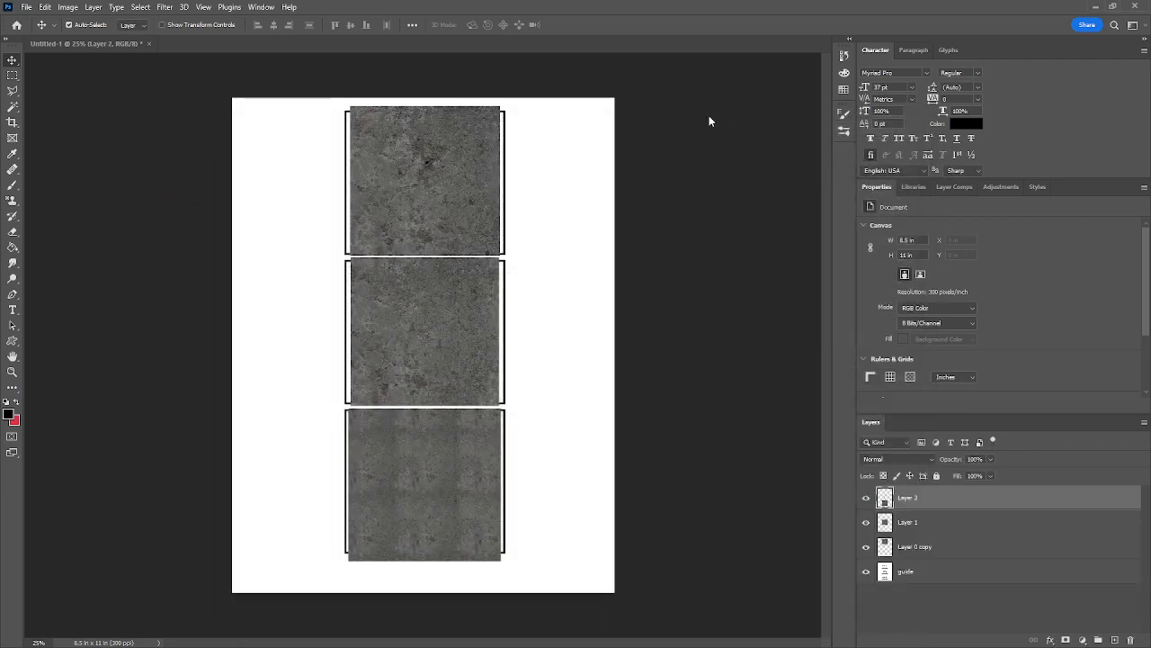
Step: Deselect the layers in Untitled-1 and export the document as a JPG at quality 6 and 100% scale
{"action": "left_click", "coordinate": [151, 88]}
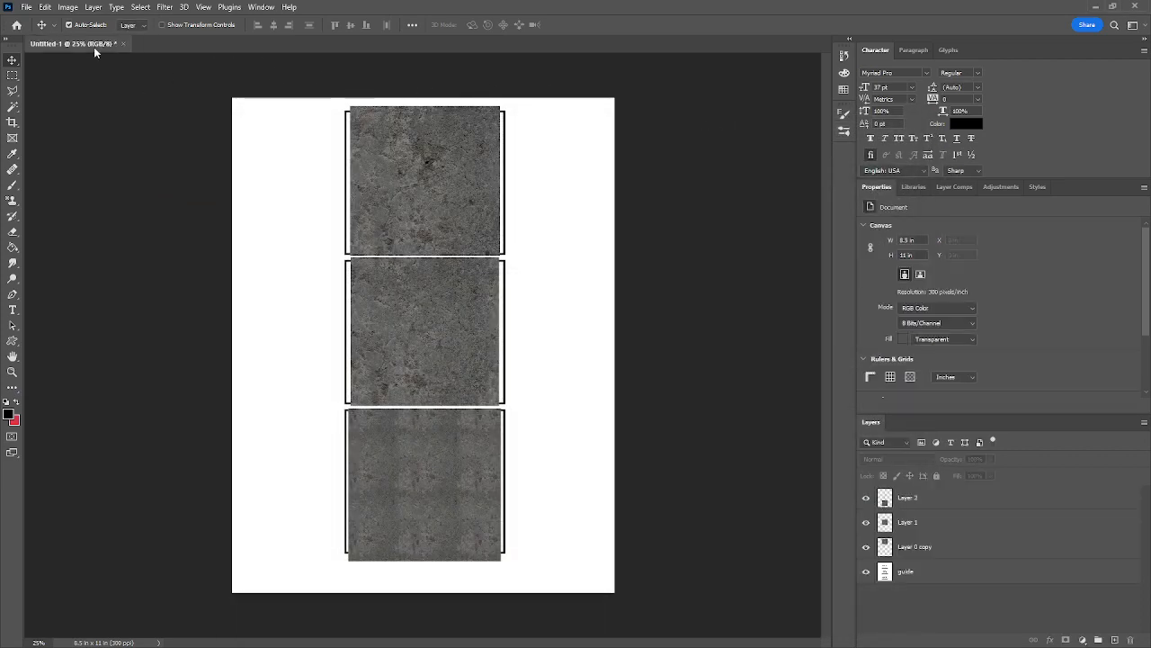
{"action": "left_click", "coordinate": [26, 7]}
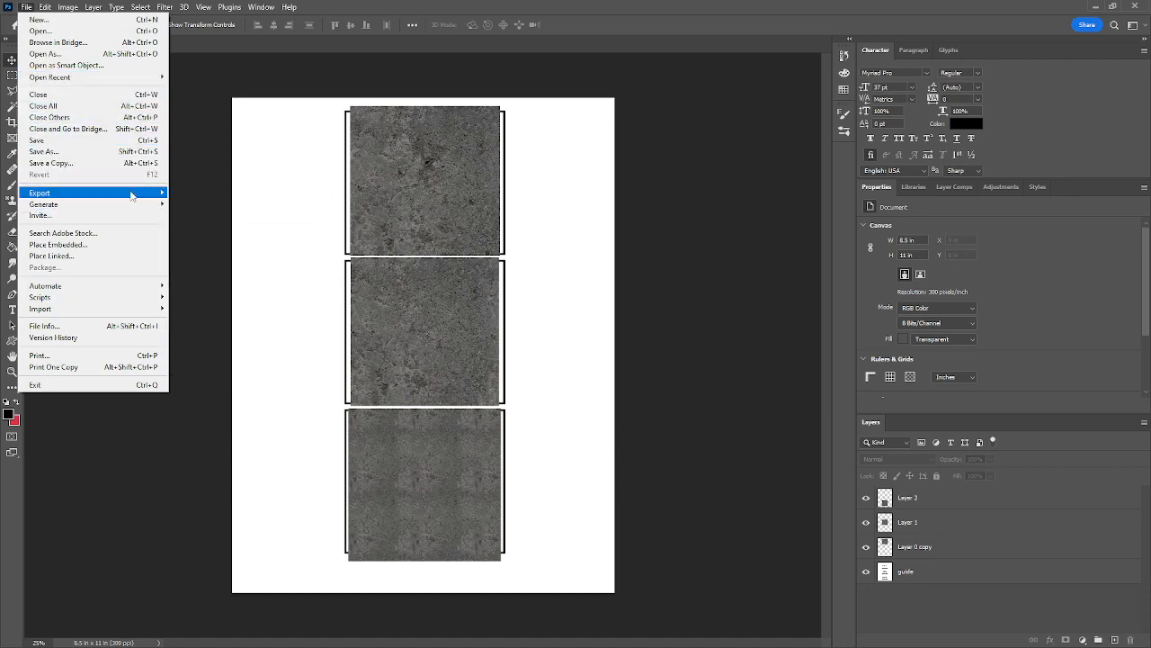
{"action": "mouse_move", "coordinate": [151, 193]}
{"action": "left_click", "coordinate": [209, 203]}
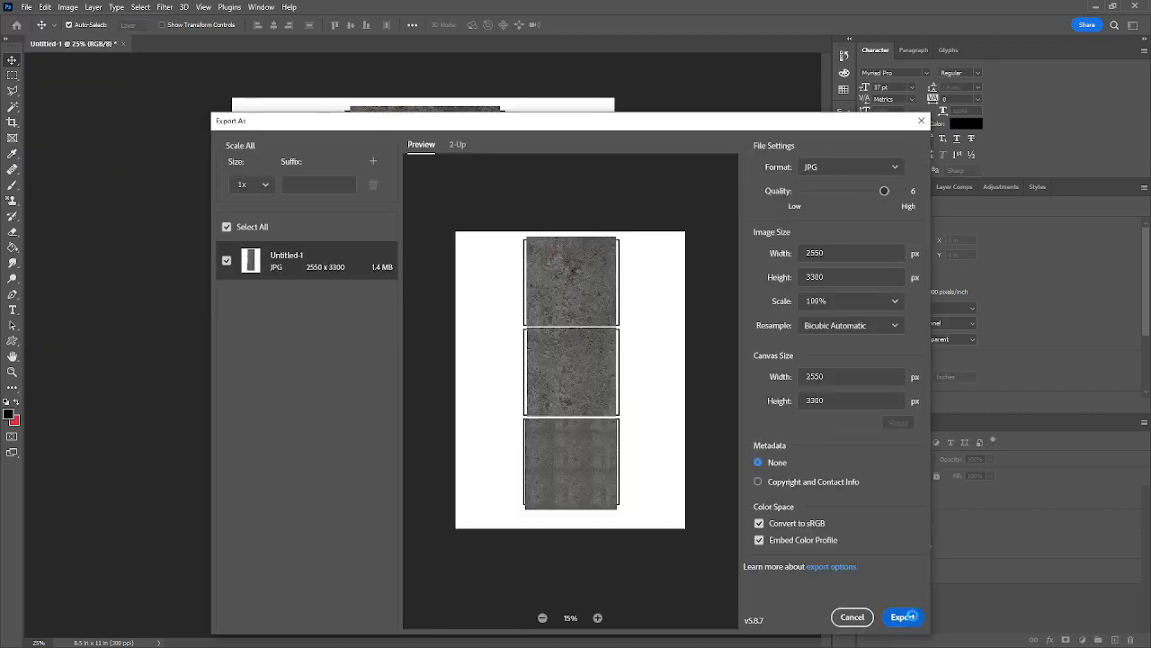
{"action": "left_click", "coordinate": [902, 616]}
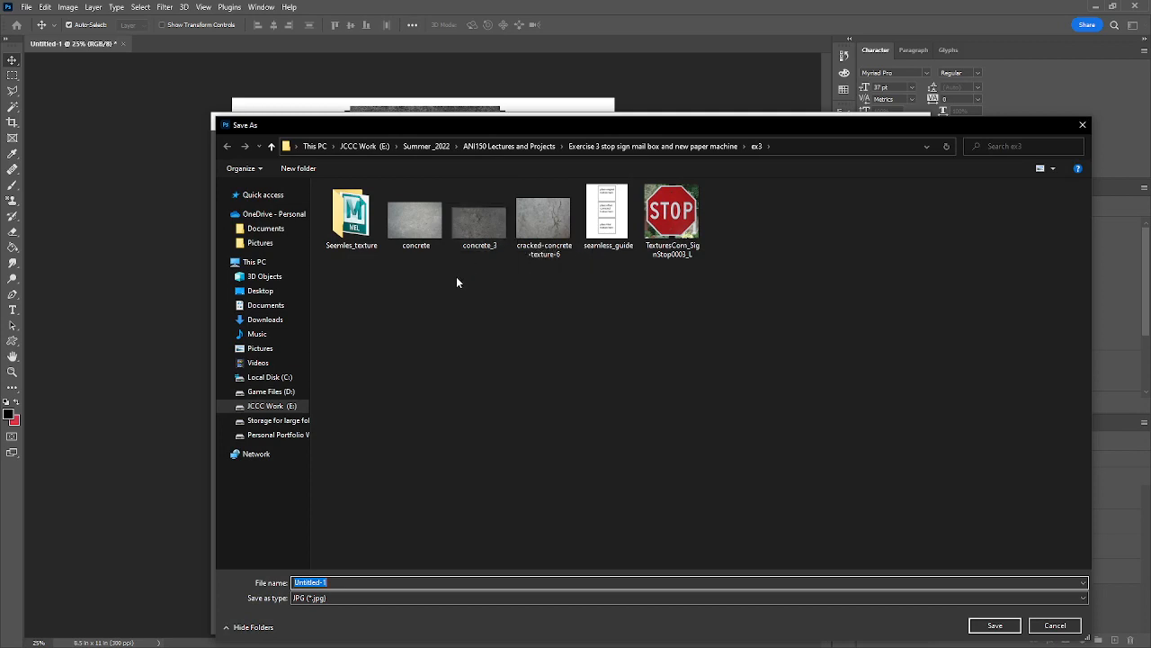
Step: Save the exported JPG in the ex3 folder, naming it with the author's name followed by _seamless_texture
{"action": "type", "text": "garrison"}
{"action": "key", "text": "BackSpace"}
{"action": "key", "text": "BackSpace"}
{"action": "key", "text": "BackSpace"}
{"action": "key", "text": "BackSpace"}
{"action": "type", "text": "ison_seamless_texture"}
{"action": "key", "text": "Return"}
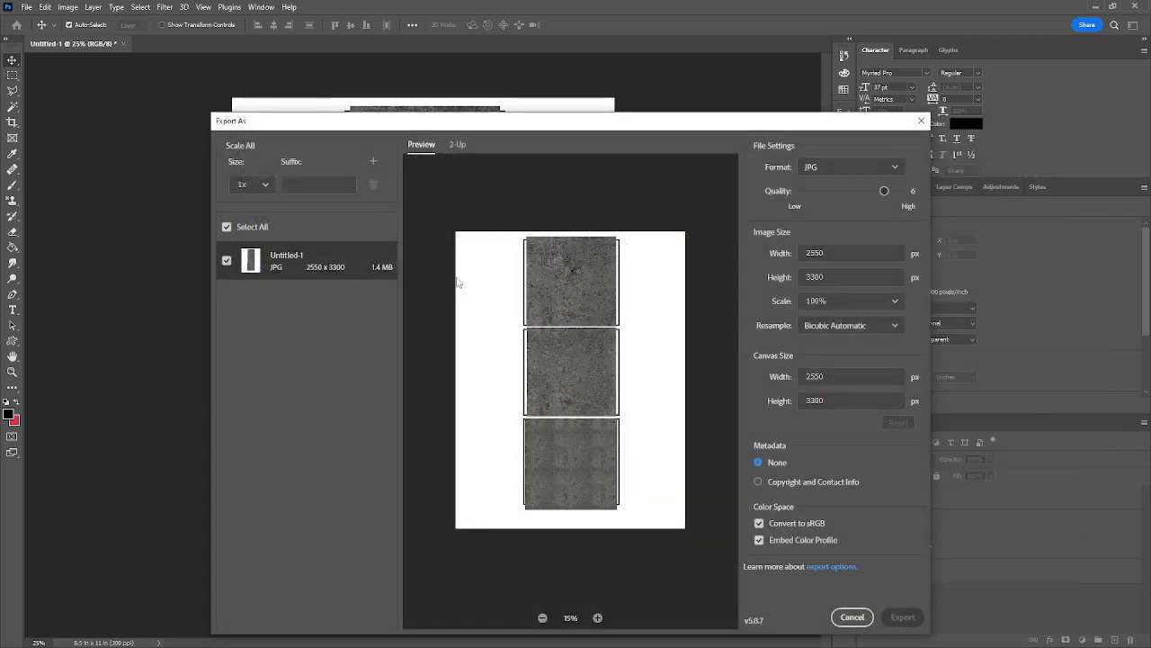